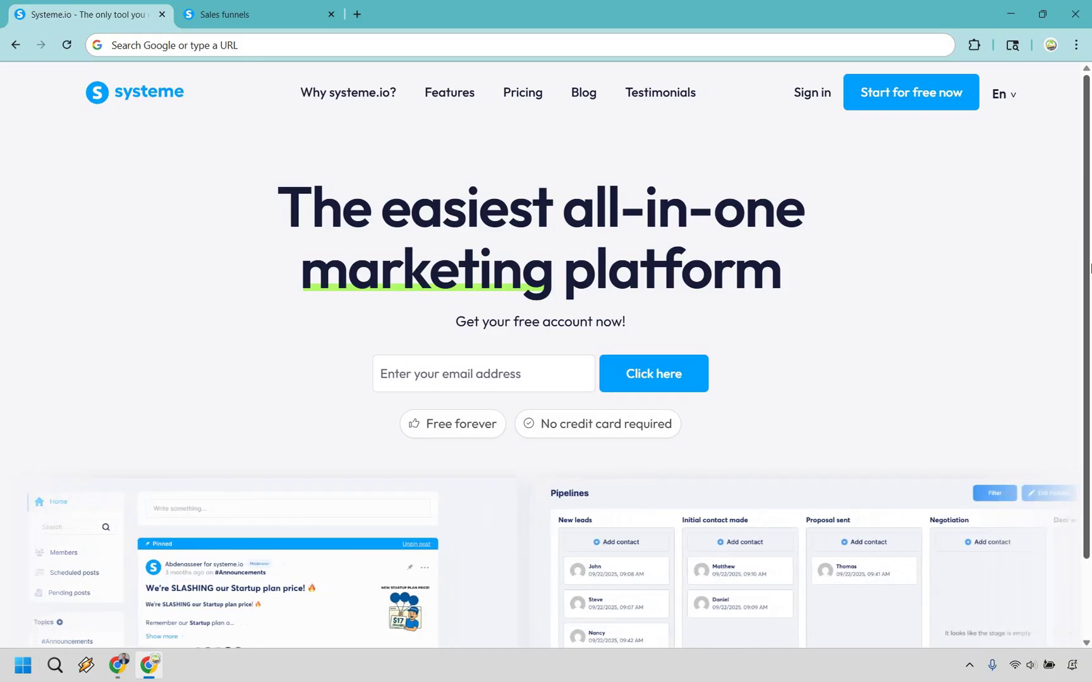
Switch to the Sales funnels list showing the single '2 Step Digital Funnel'
left_click(208, 14)
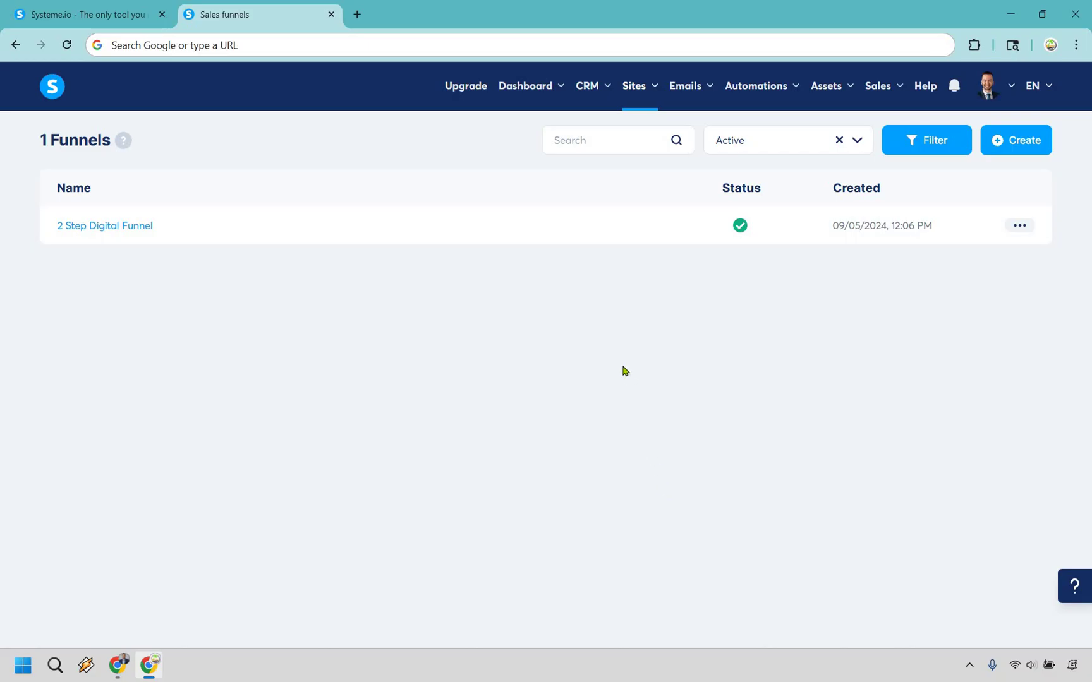
Create a new funnel named 'Affiliate Lander' with the Sell goal
left_click(634, 94)
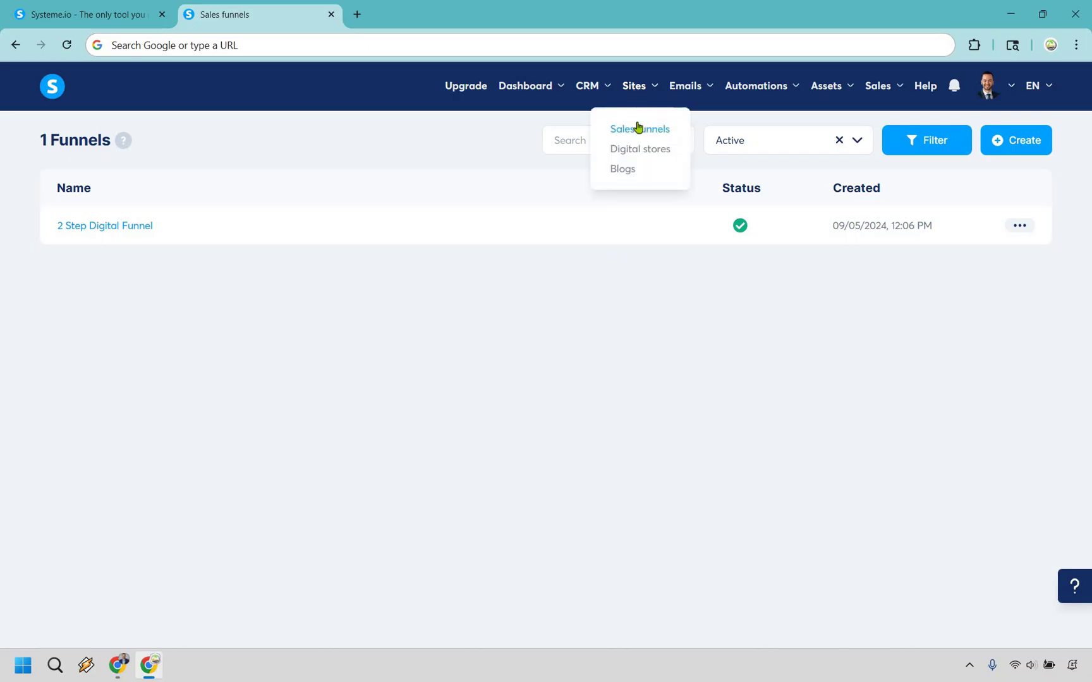
left_click(594, 404)
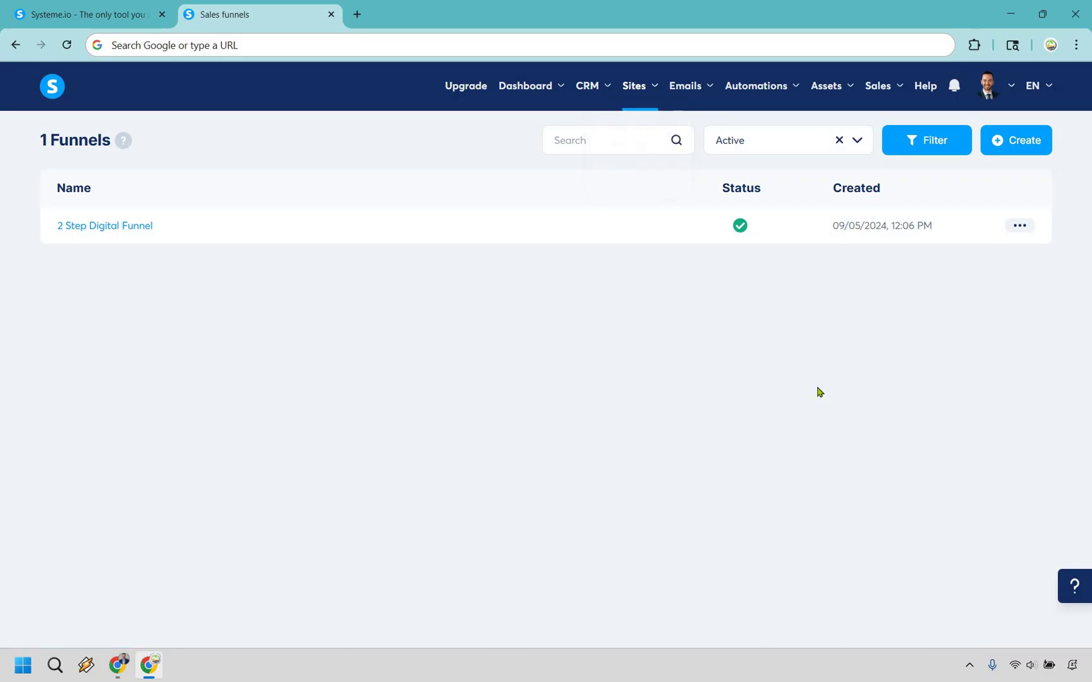
left_click(1020, 145)
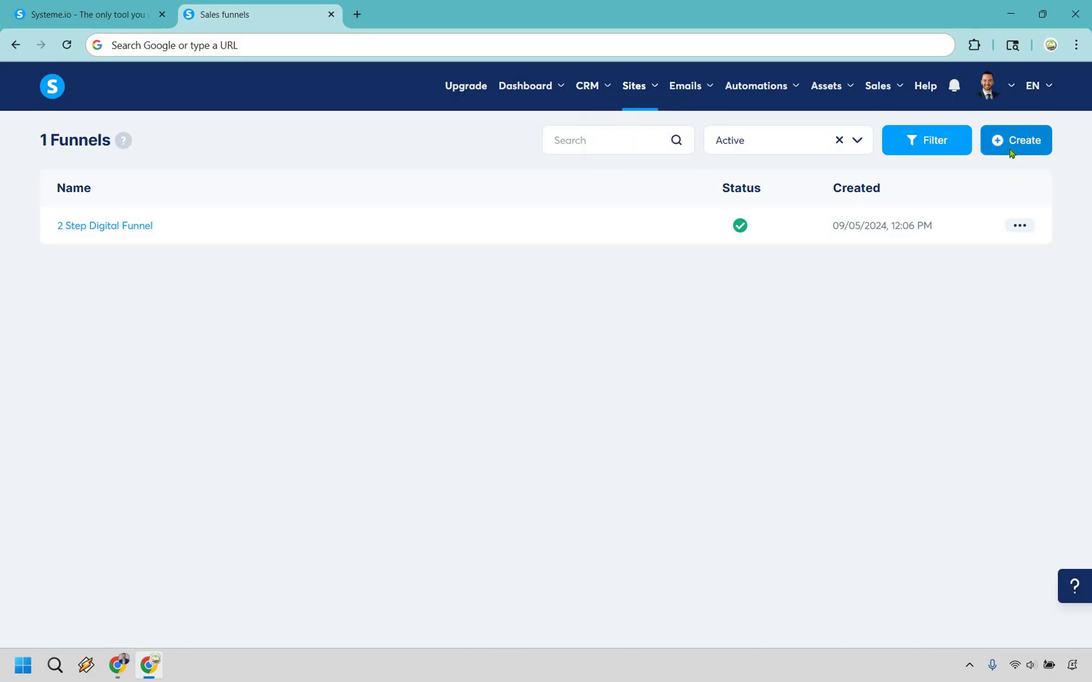
left_click(1011, 153)
left_click(410, 219)
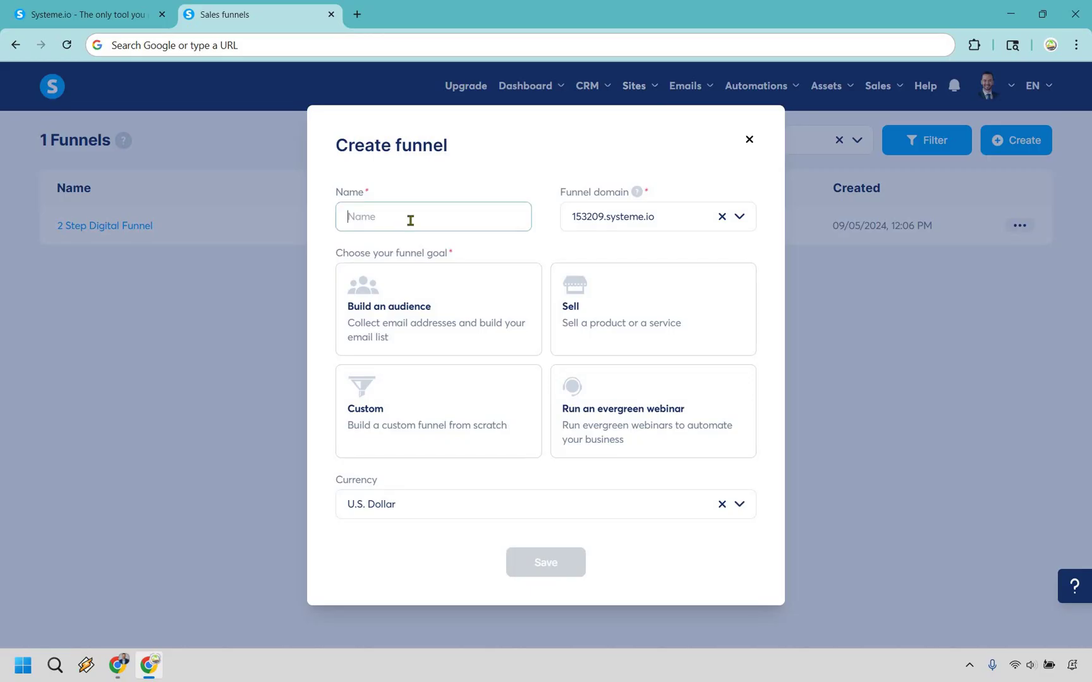
type("Affiliate Lander")
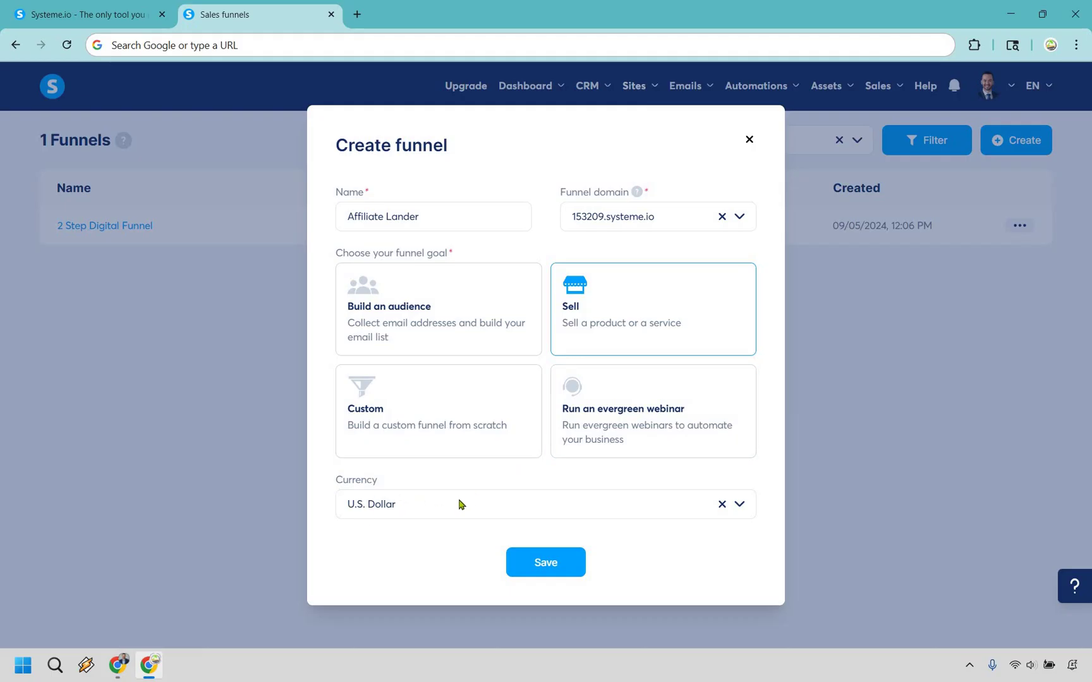
left_click(544, 564)
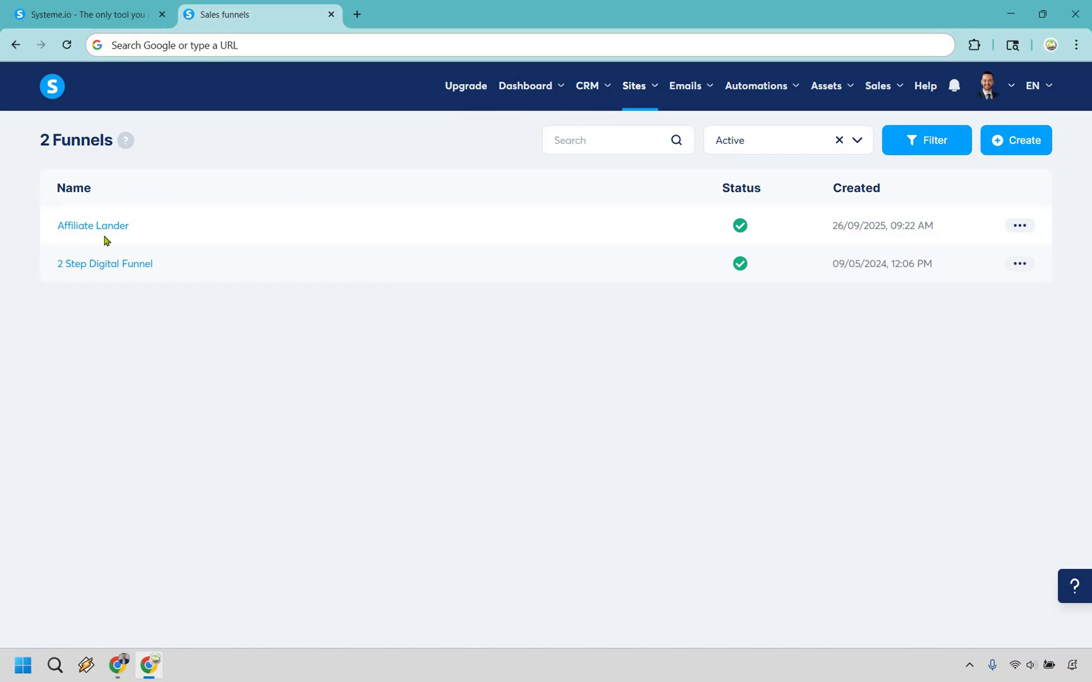
Open Affiliate Lander, delete its Order Form step, and open the Thank You Page step's options
left_click(68, 225)
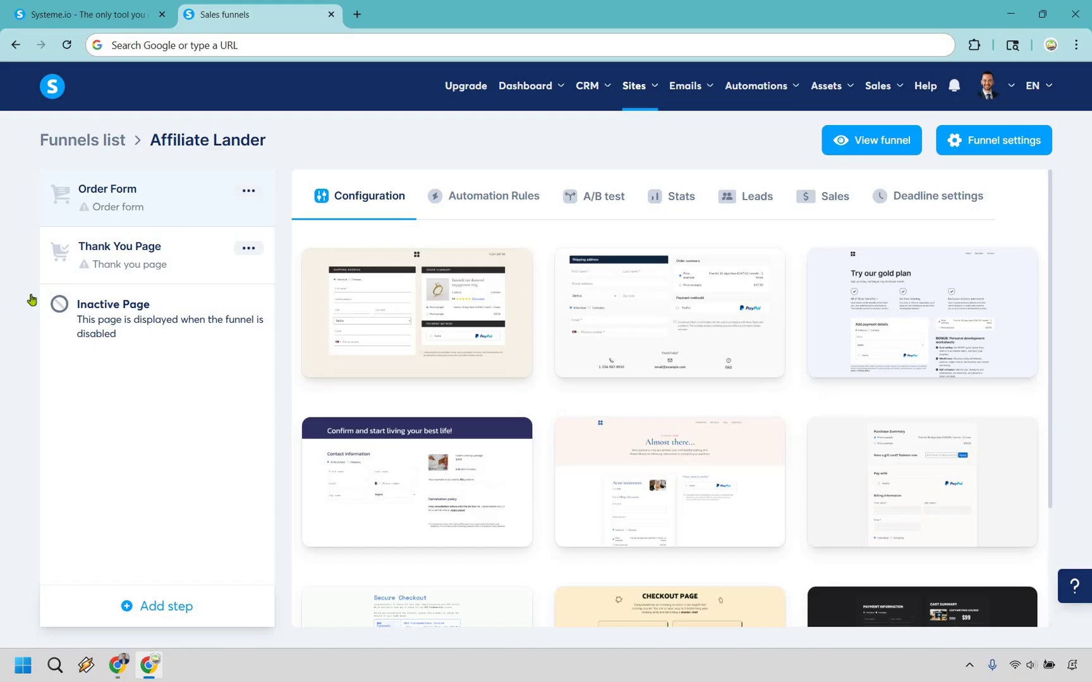
left_click(249, 192)
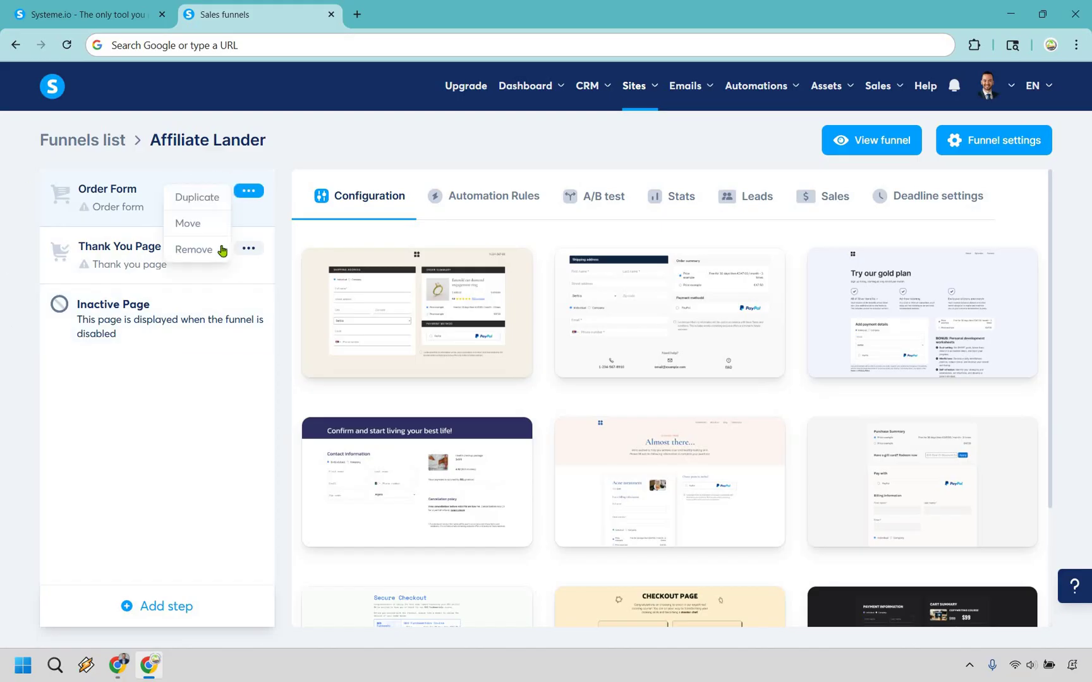
left_click(220, 251)
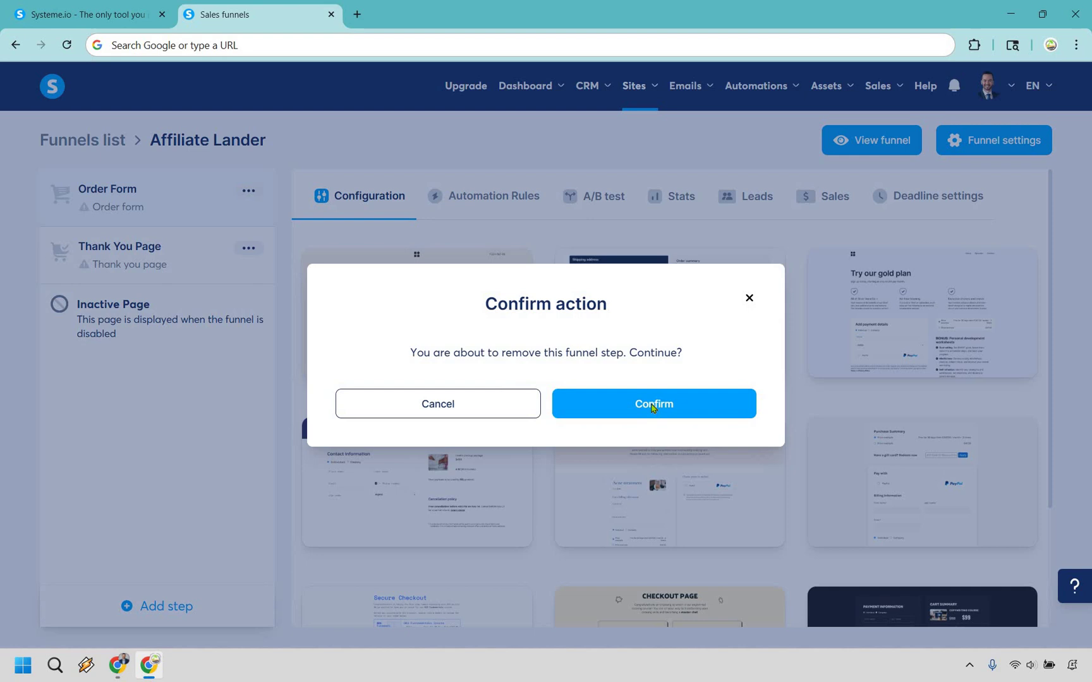
left_click(653, 407)
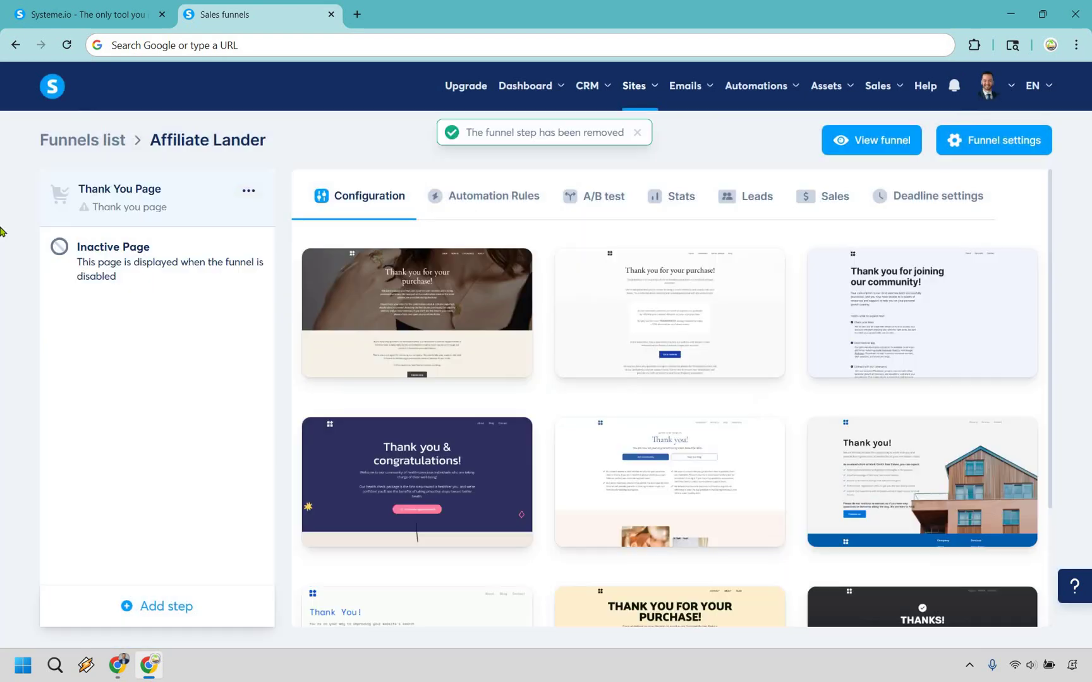
left_click(248, 195)
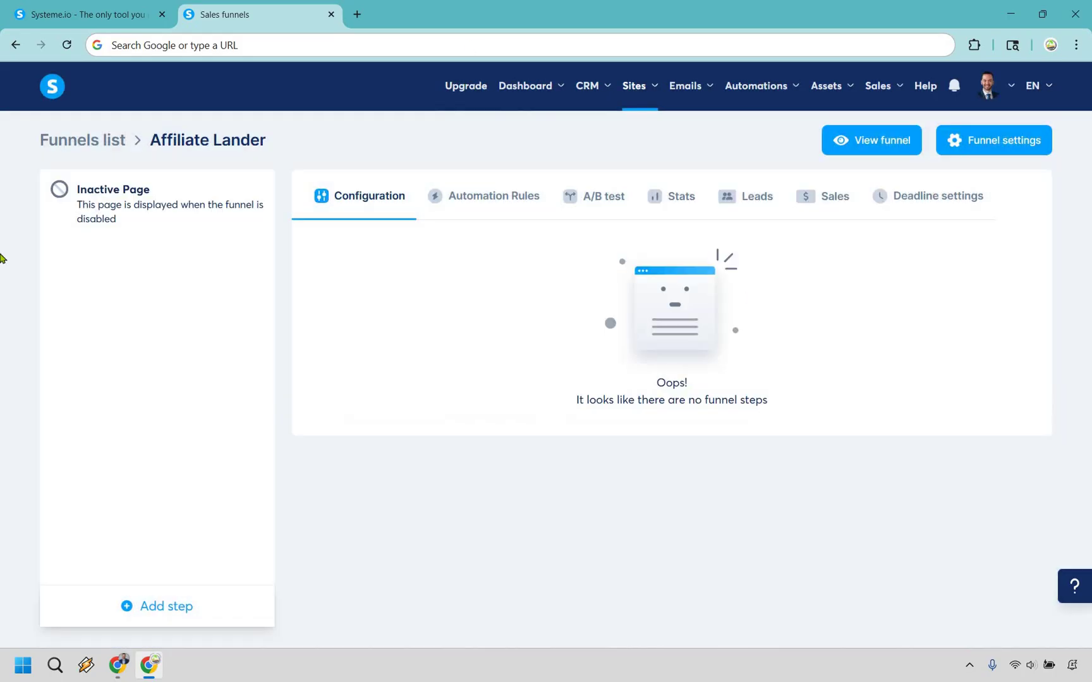
Add a new funnel step named 'Pictory' with the Sales page type
left_click(158, 605)
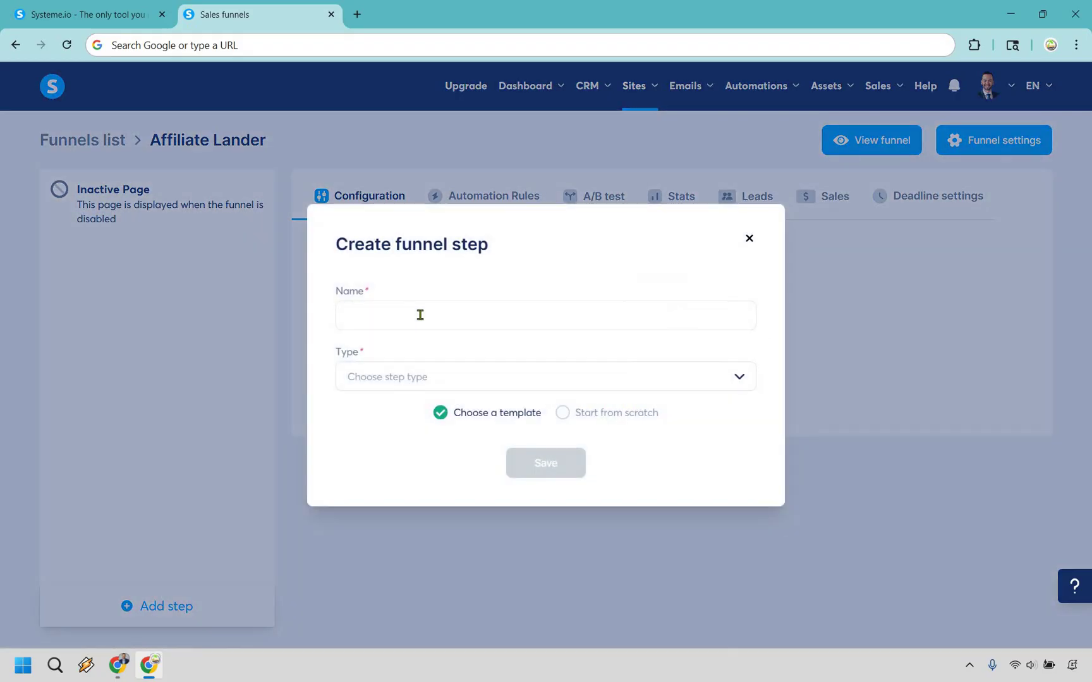
type("Pictory")
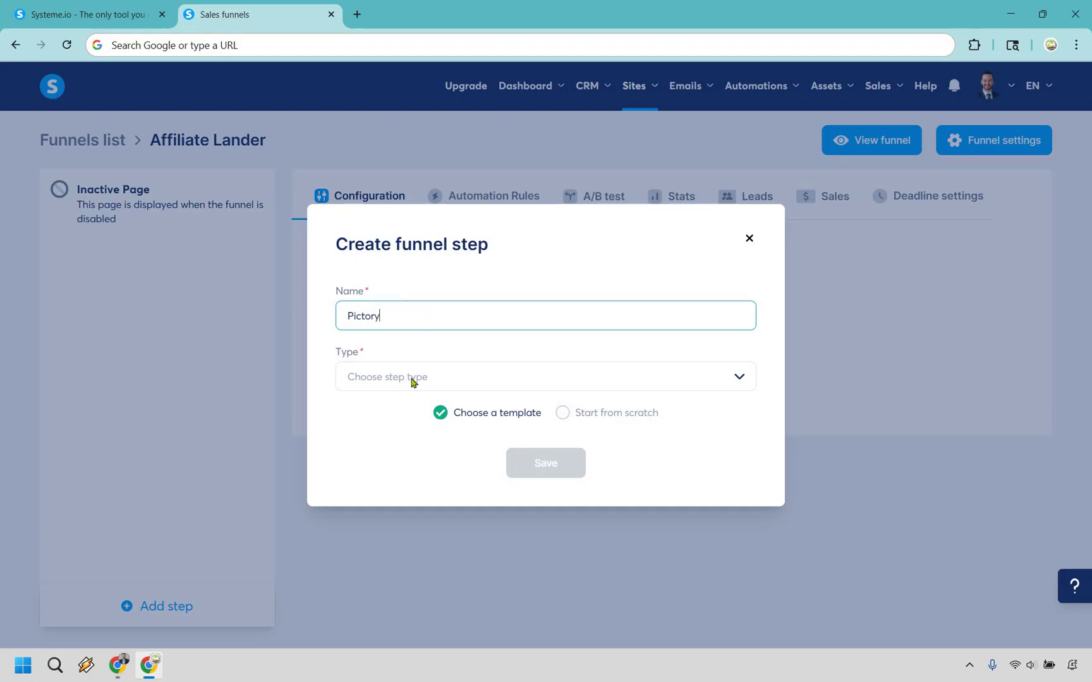
left_click(496, 379)
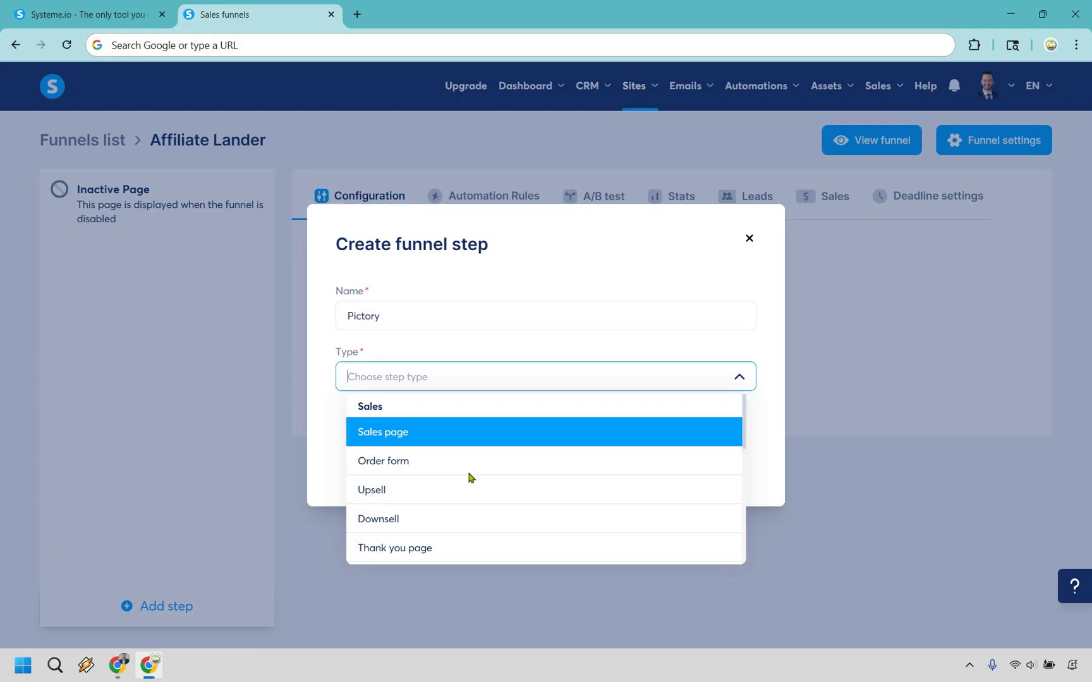
scroll(469, 478, "down", 3)
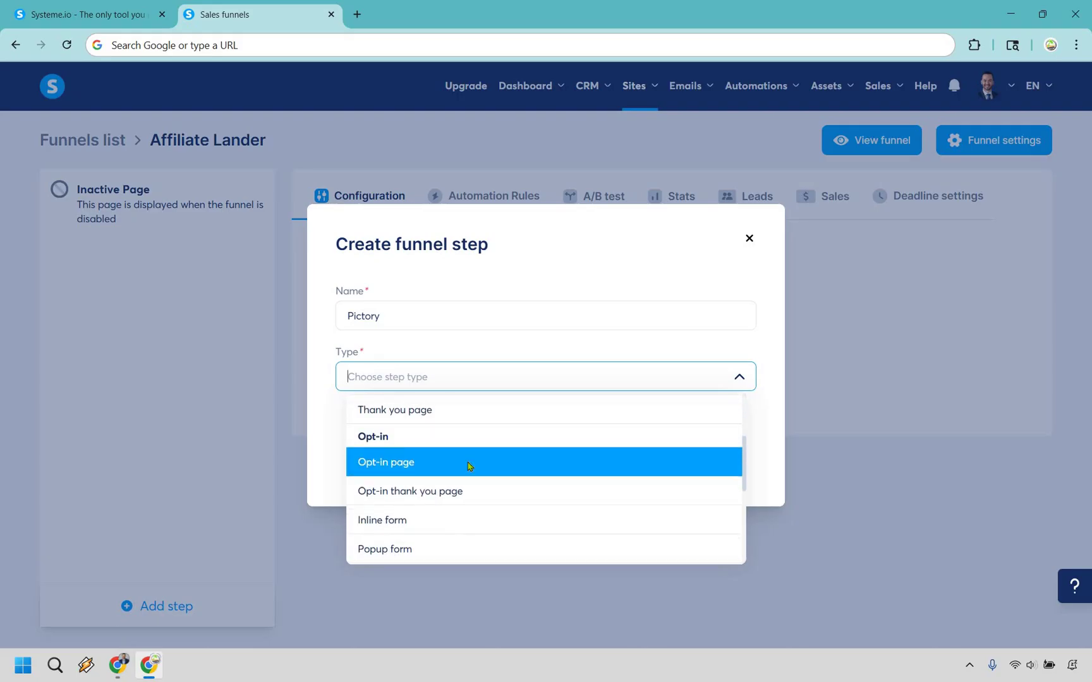
scroll(467, 464, "down", 4)
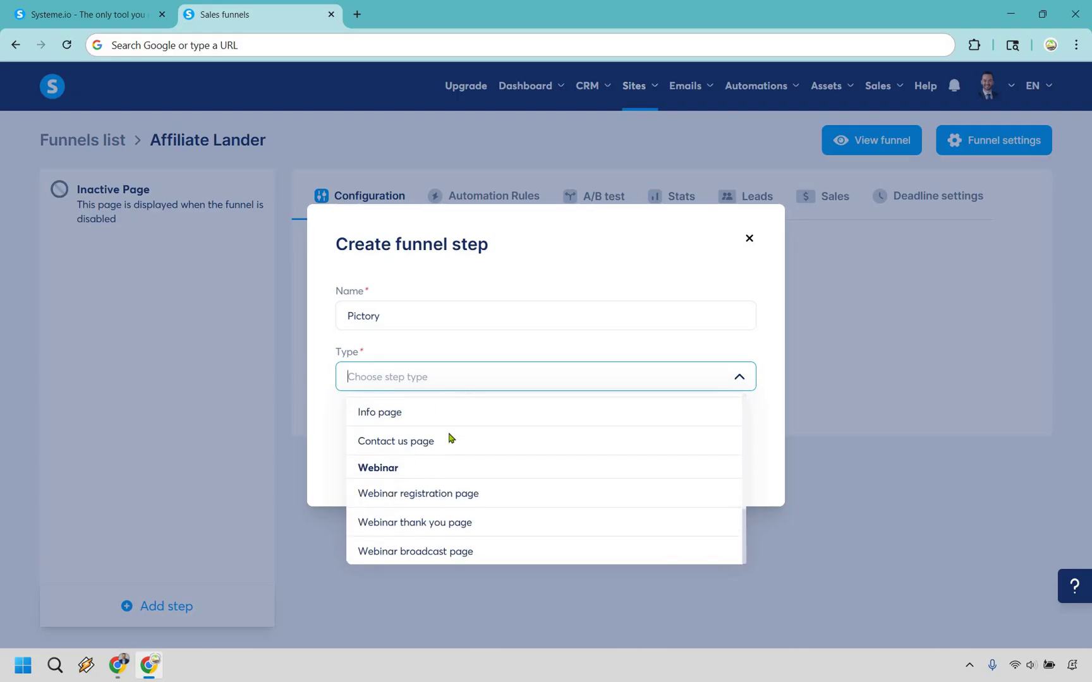
scroll(450, 437, "up", 7)
left_click(449, 436)
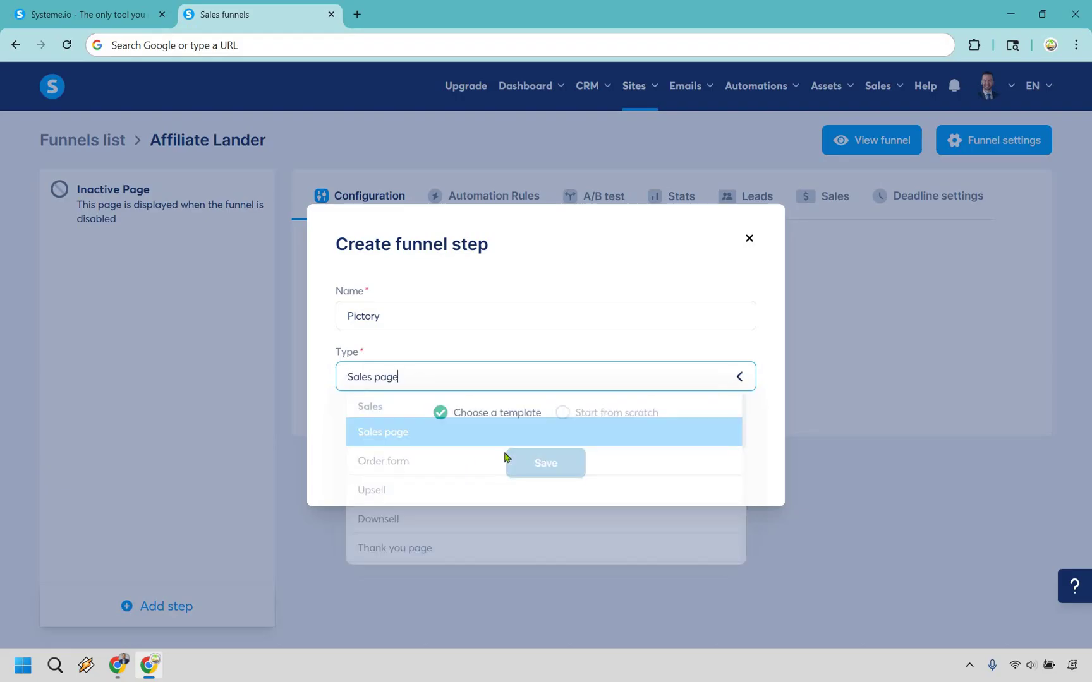
Save the Pictory step and browse the first page of sales page templates
left_click(544, 467)
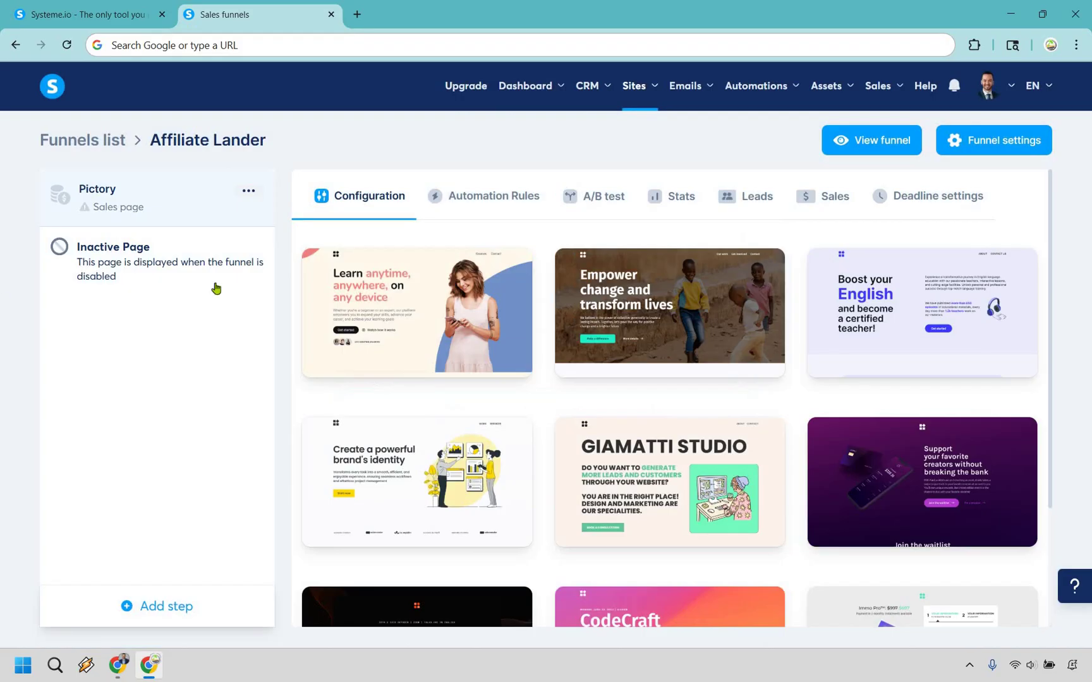
scroll(887, 382, "down", 3)
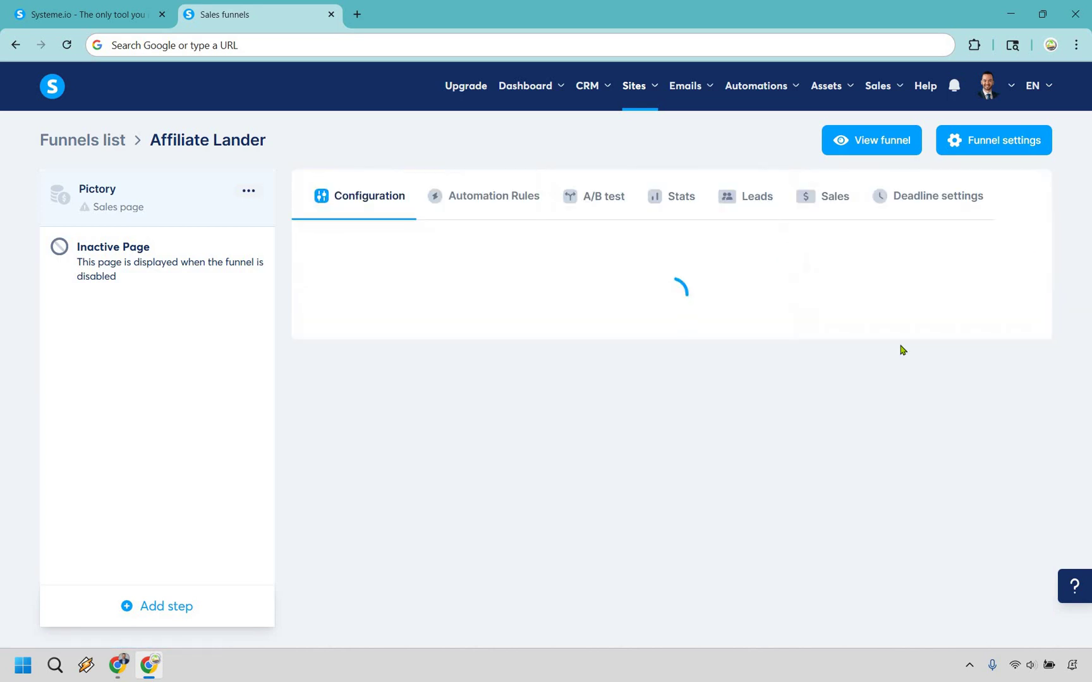
scroll(902, 346, "down", 5)
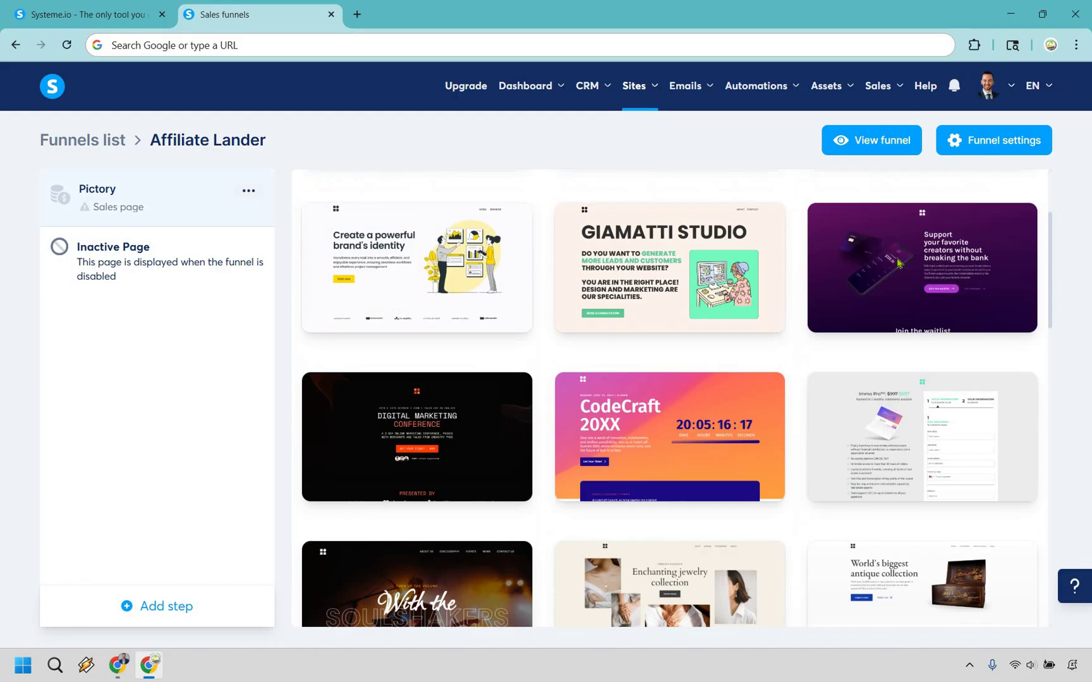
scroll(935, 252, "down", 2)
scroll(935, 251, "down", 3)
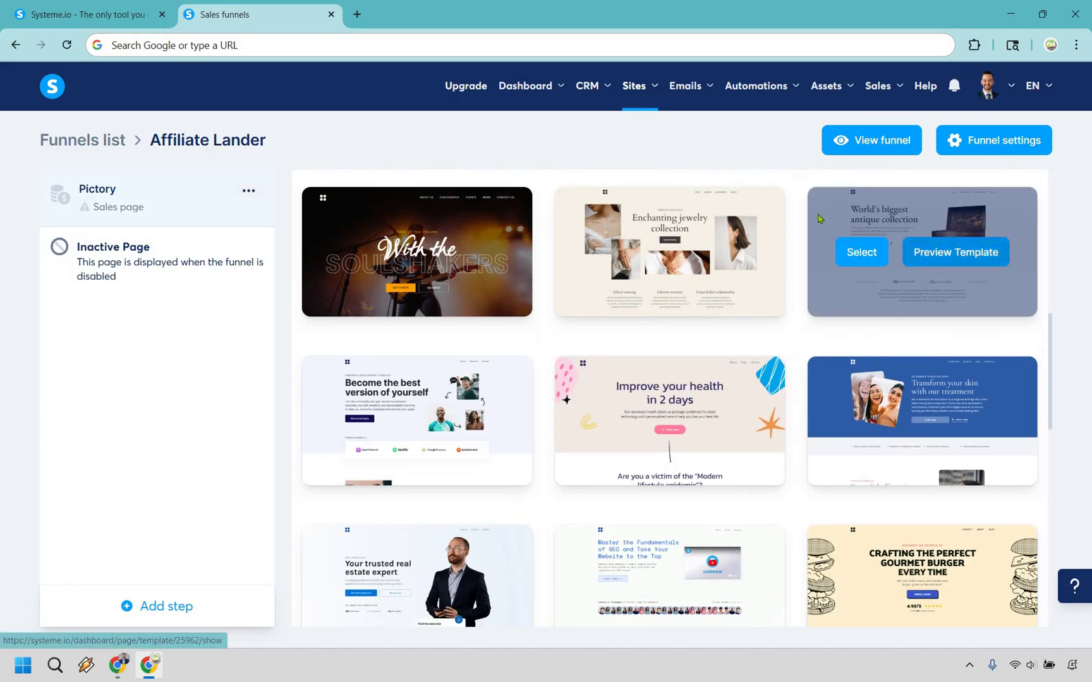
scroll(790, 207, "down", 3)
scroll(770, 205, "down", 6)
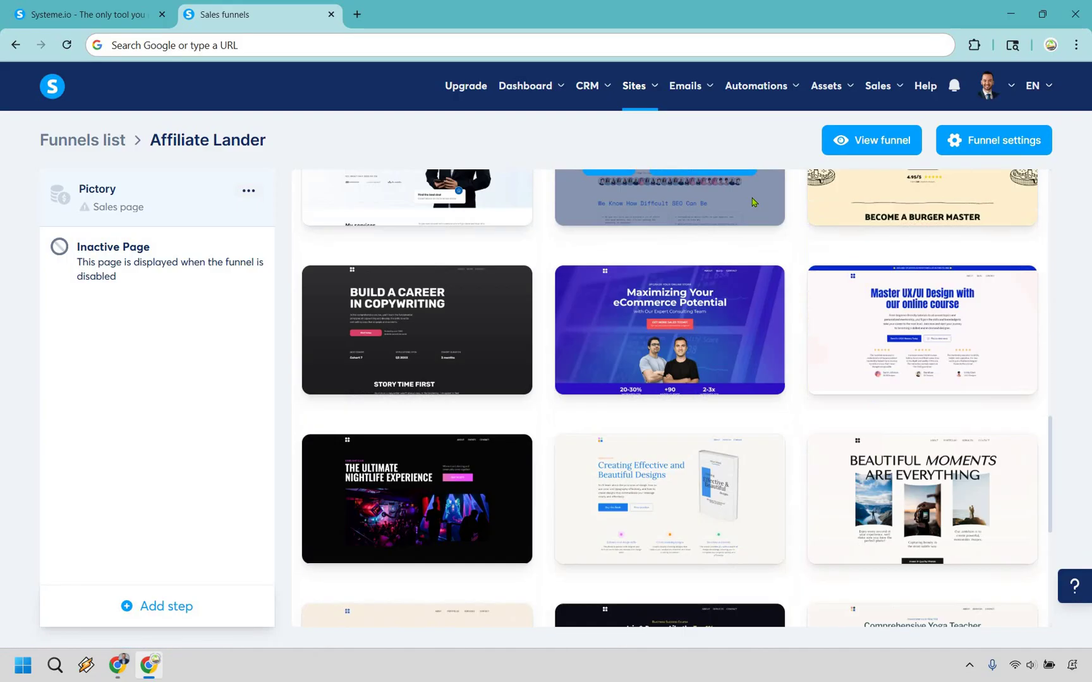
scroll(751, 201, "down", 3)
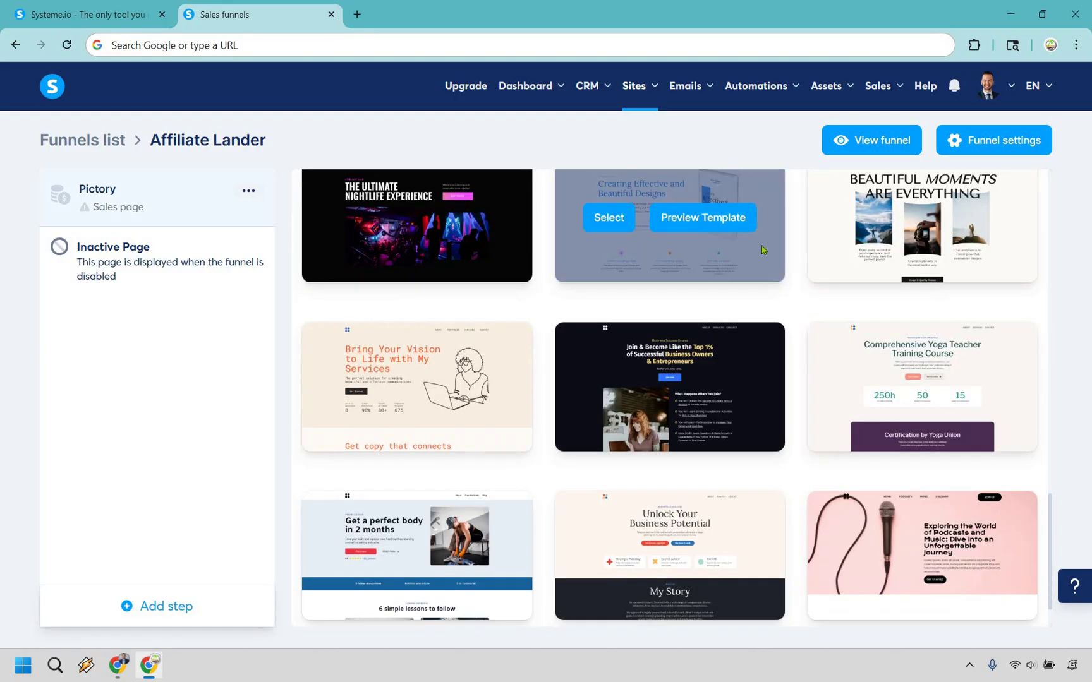
scroll(790, 252, "down", 1)
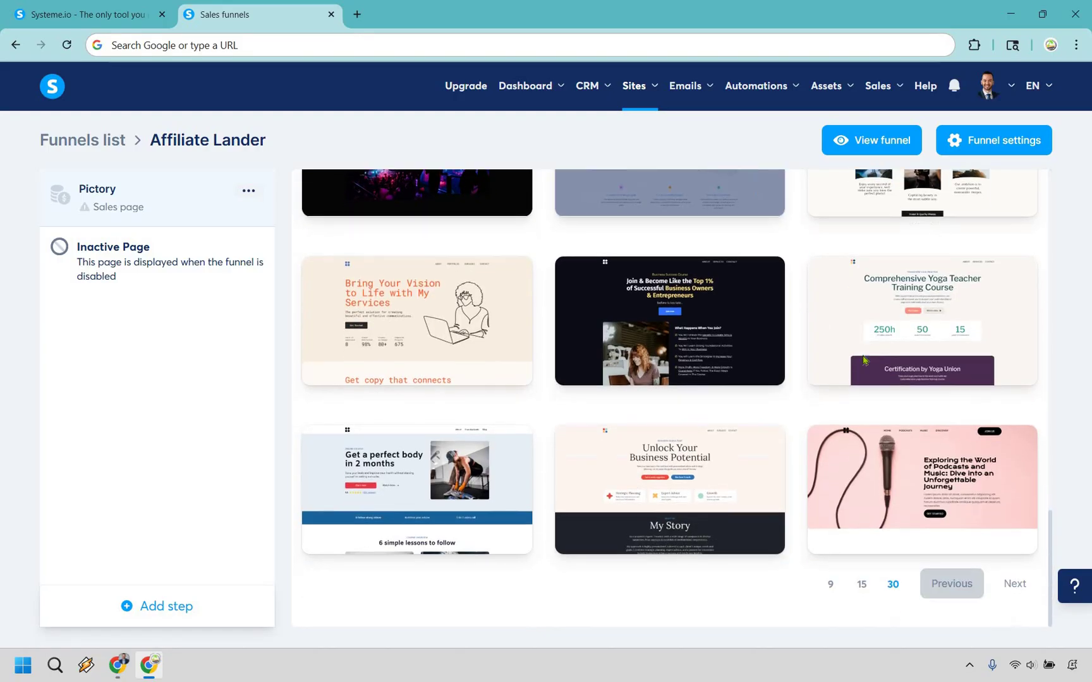
Page through the next template pages to reach the Graphic Design Rush Online Course template
left_click(1015, 585)
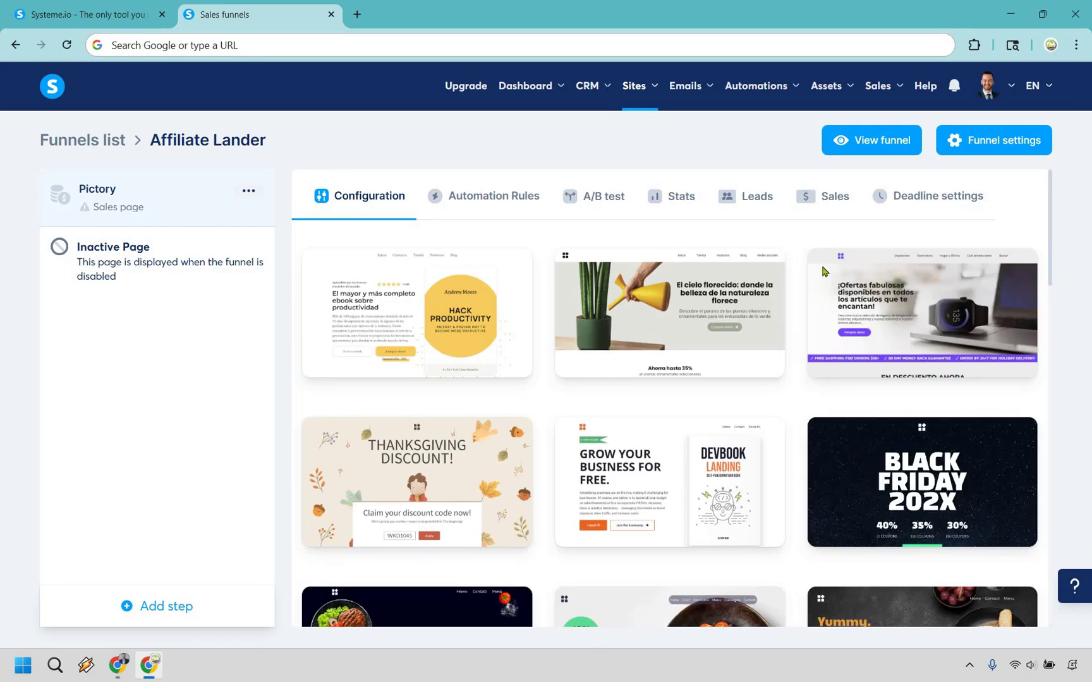
scroll(816, 248, "down", 8)
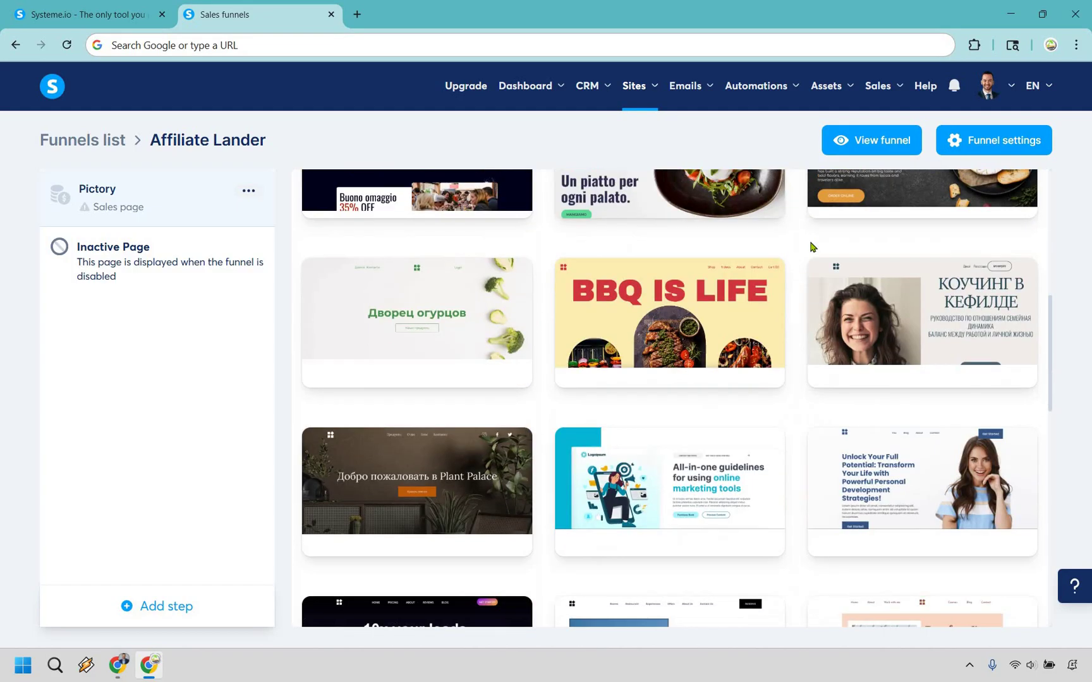
scroll(809, 232, "down", 5)
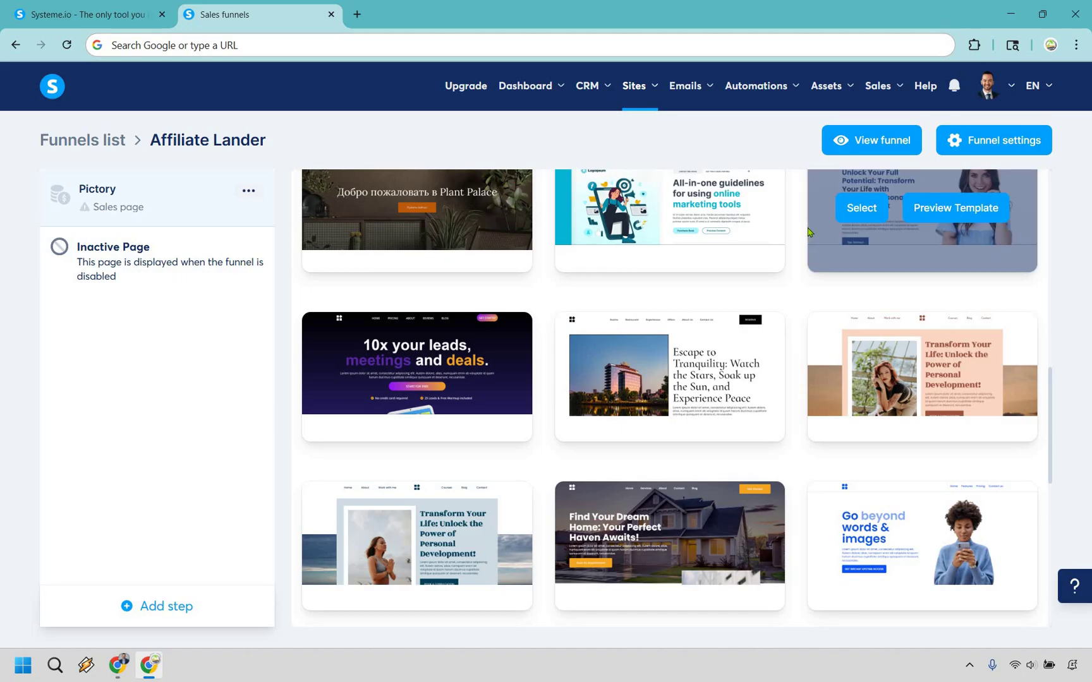
scroll(809, 232, "down", 8)
scroll(809, 232, "down", 2)
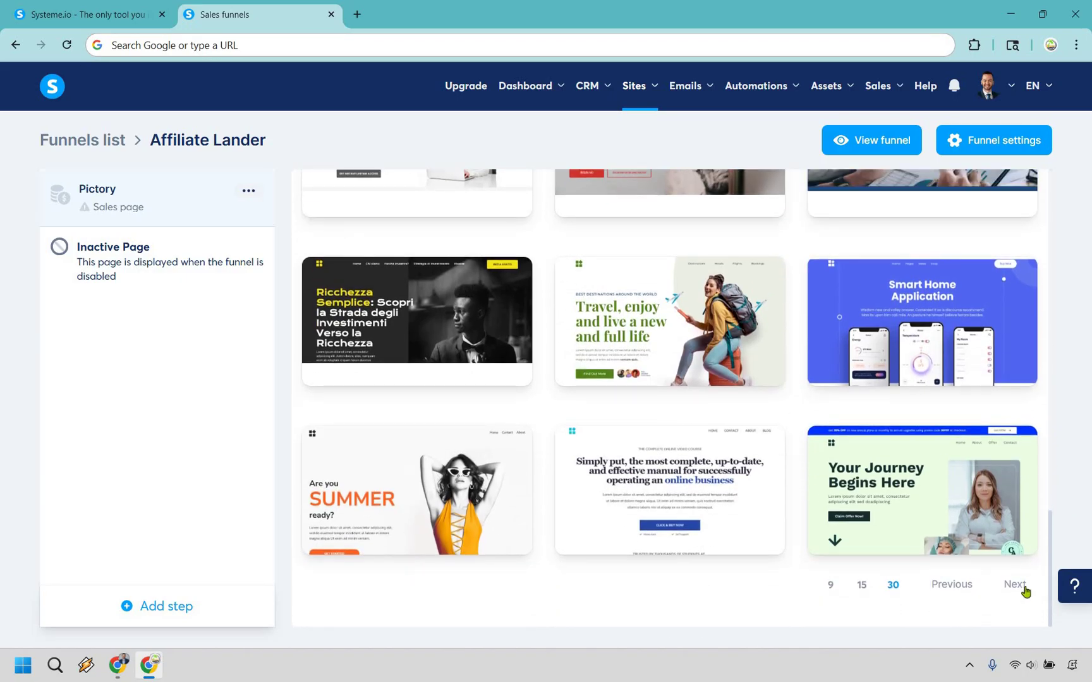
left_click(1015, 584)
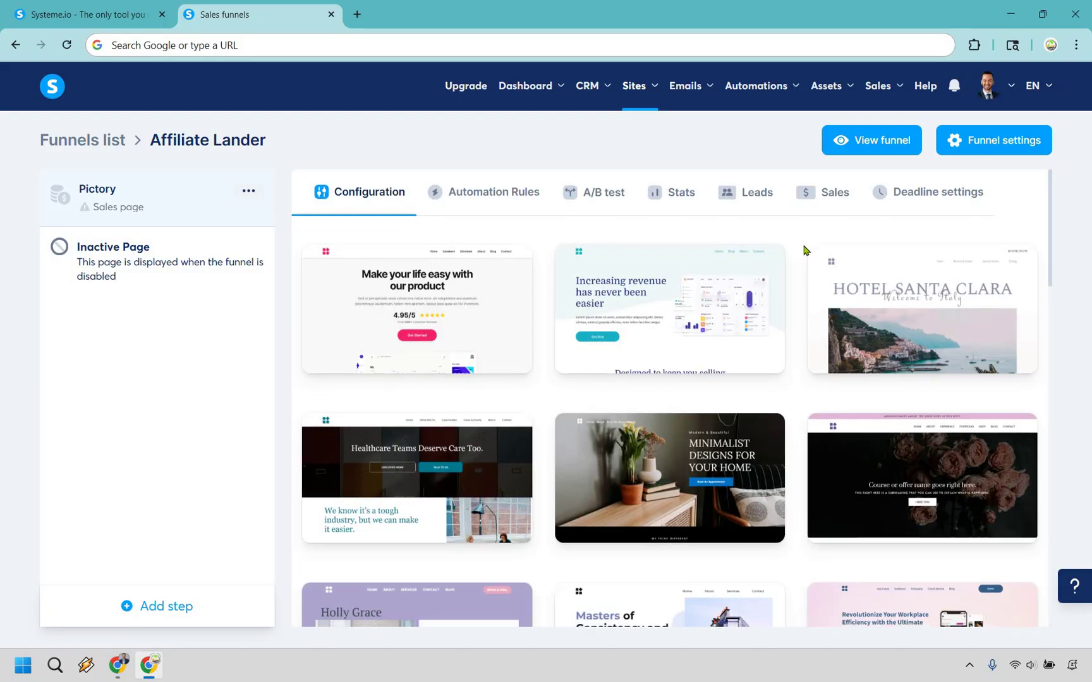
scroll(803, 251, "down", 5)
scroll(812, 281, "down", 6)
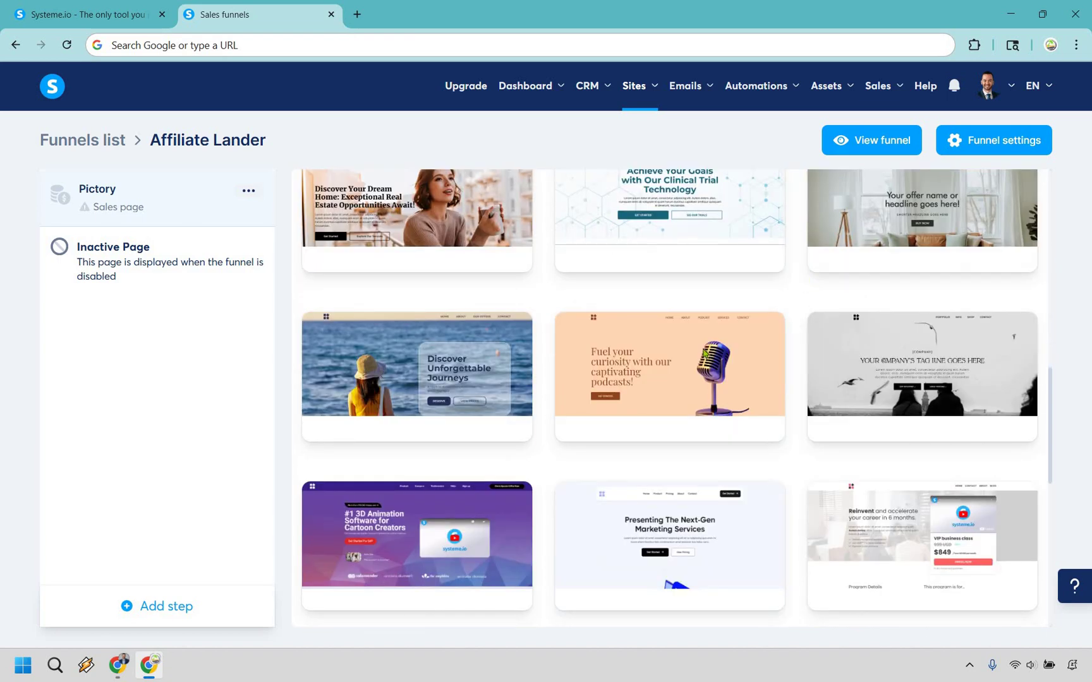
scroll(798, 245, "down", 3)
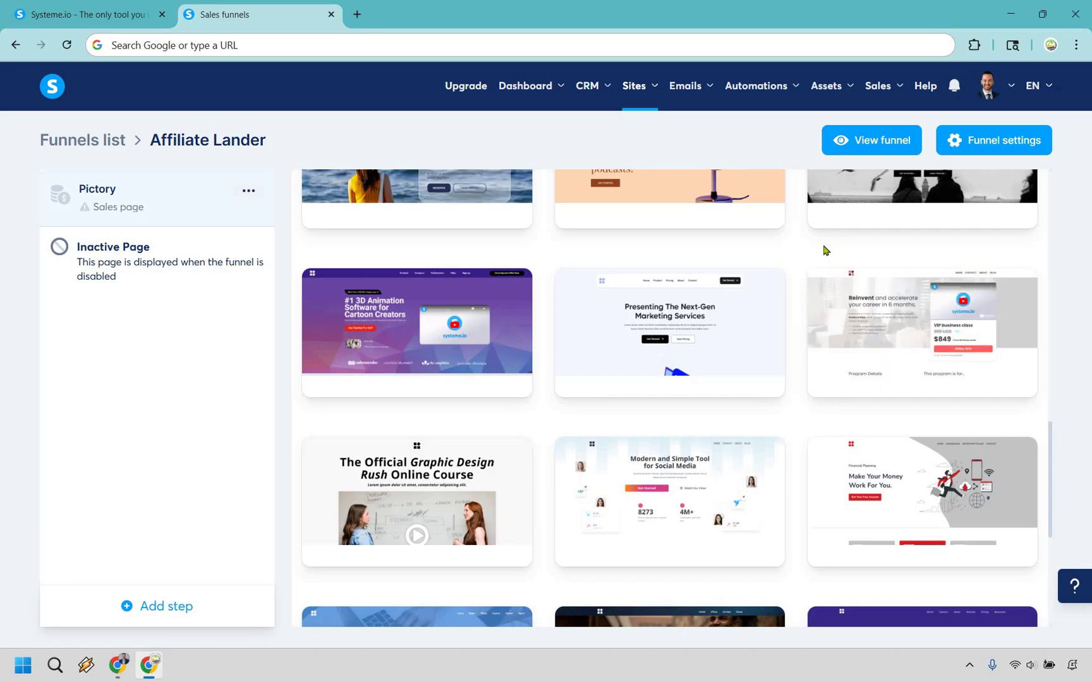
scroll(464, 339, "down", 2)
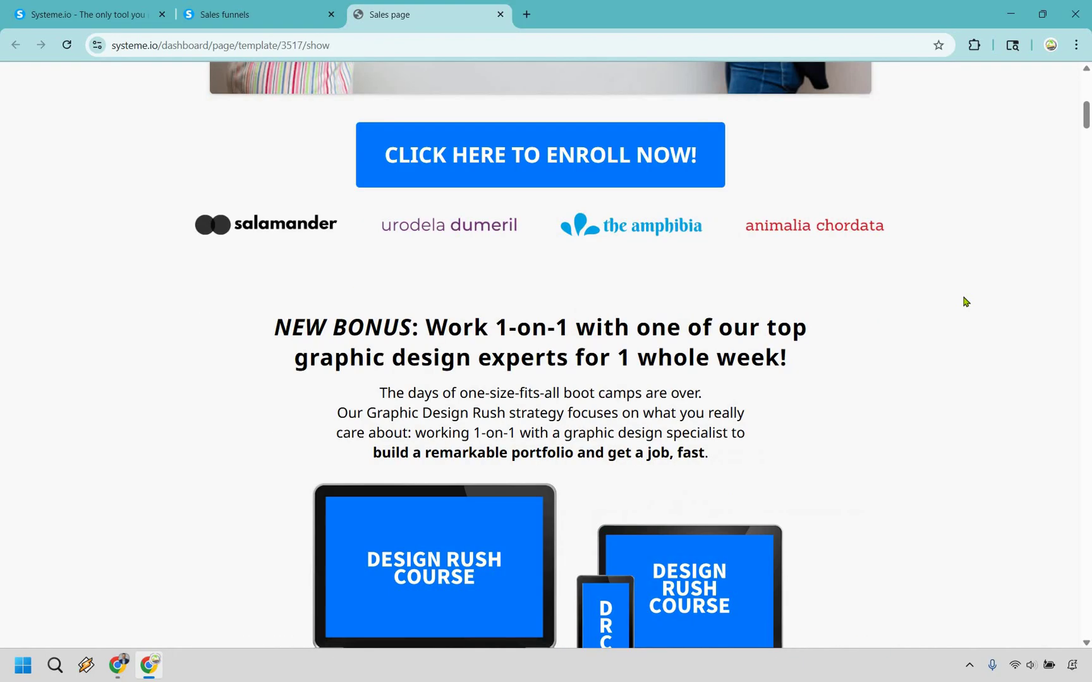
Review the Graphic Design Rush Online Course template preview, then close its tab
scroll(965, 301, "up", 10)
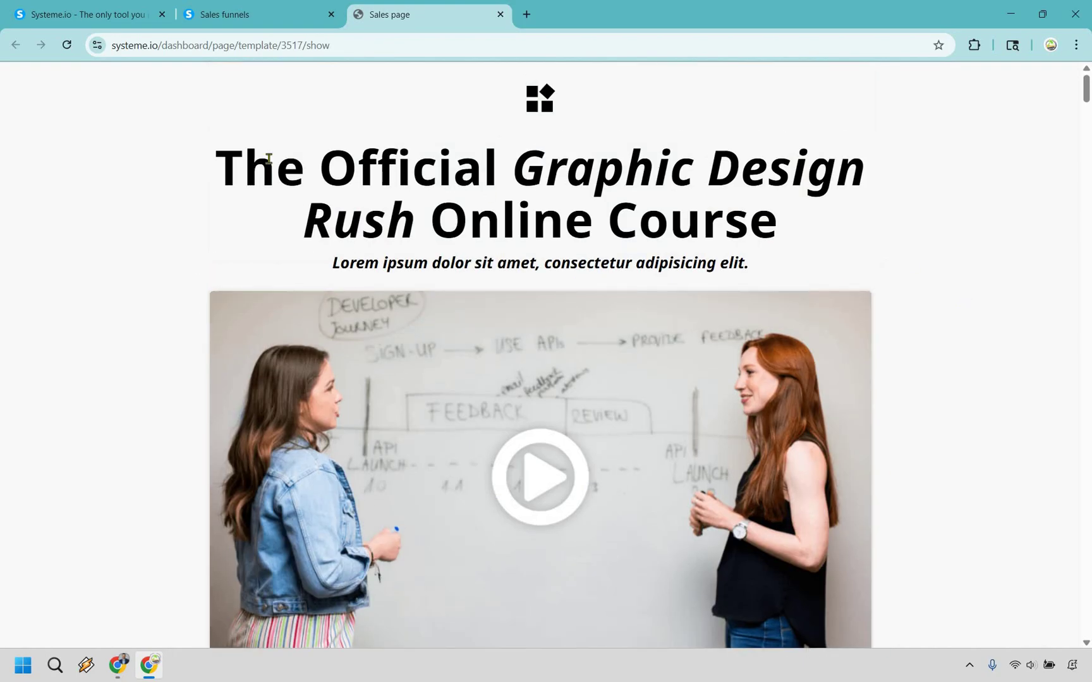
left_click_drag(736, 231, 656, 450)
left_click(642, 336)
scroll(535, 353, "down", 5)
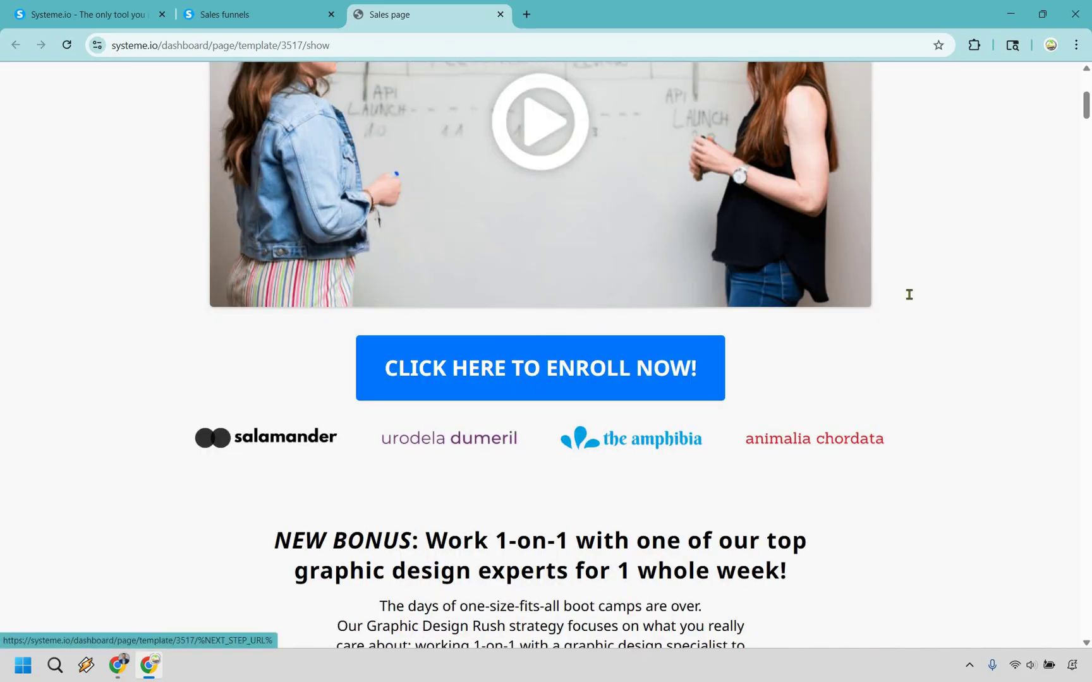
scroll(906, 295, "down", 12)
scroll(1072, 472, "down", 20)
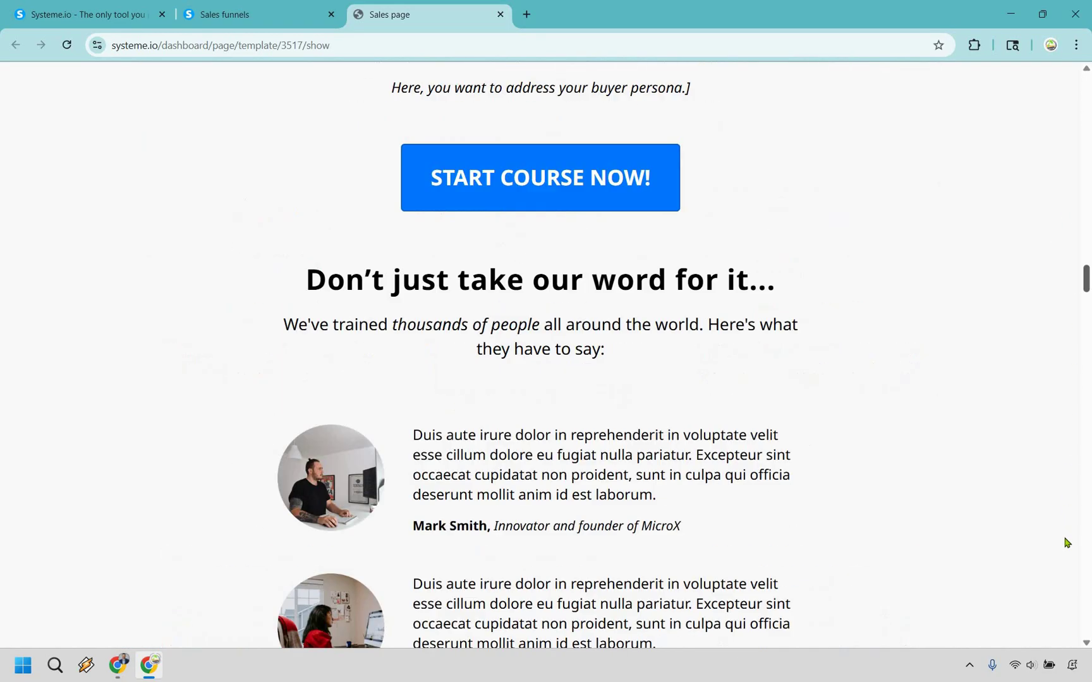
scroll(1085, 387, "down", 5)
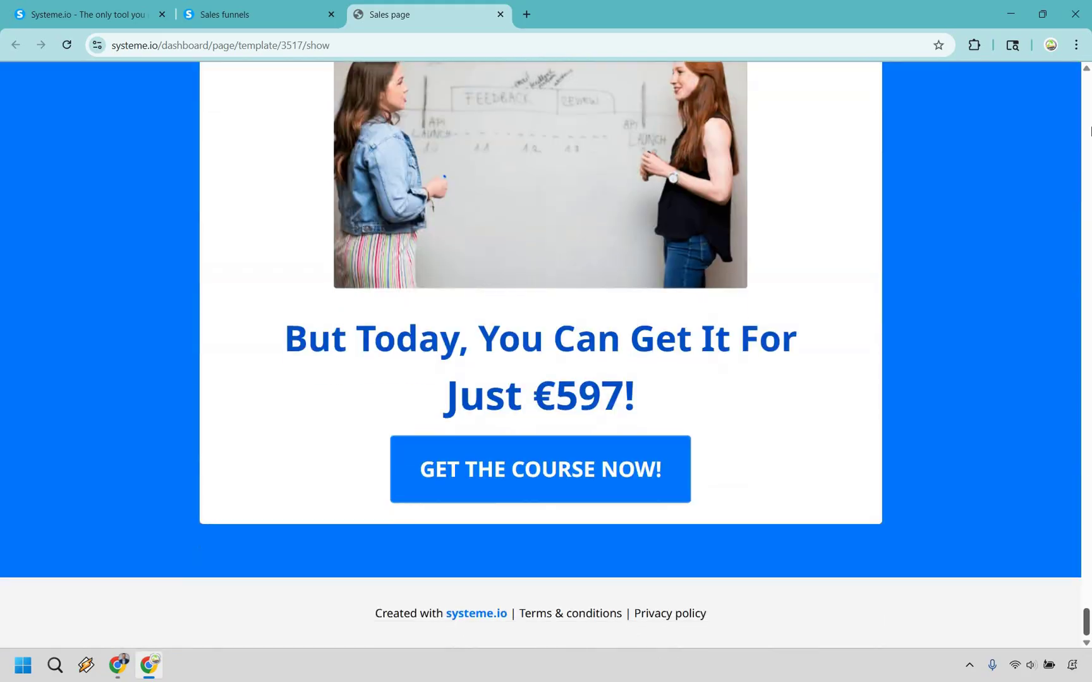
scroll(623, 144, "up", 20)
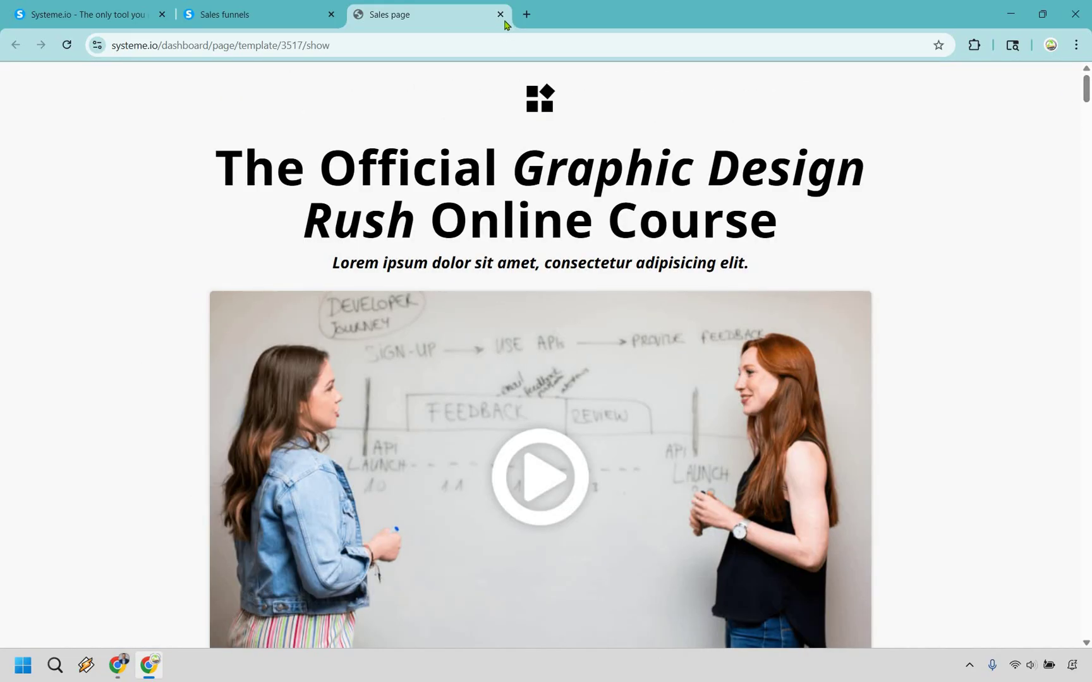
key("ctrl+w")
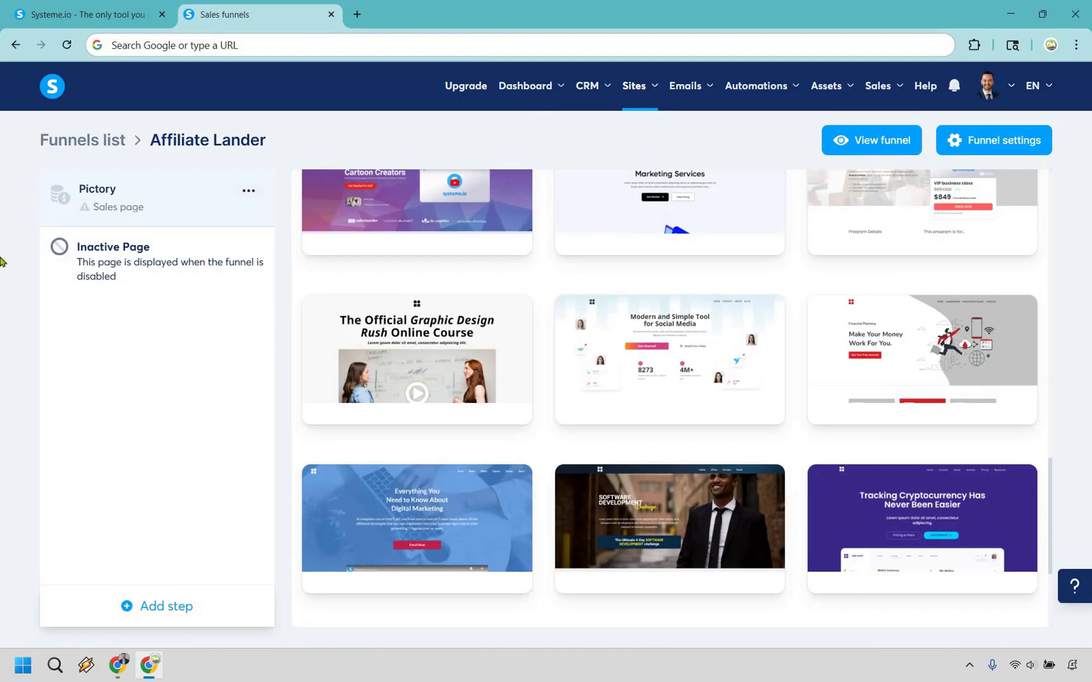
mouse_move(354, 356)
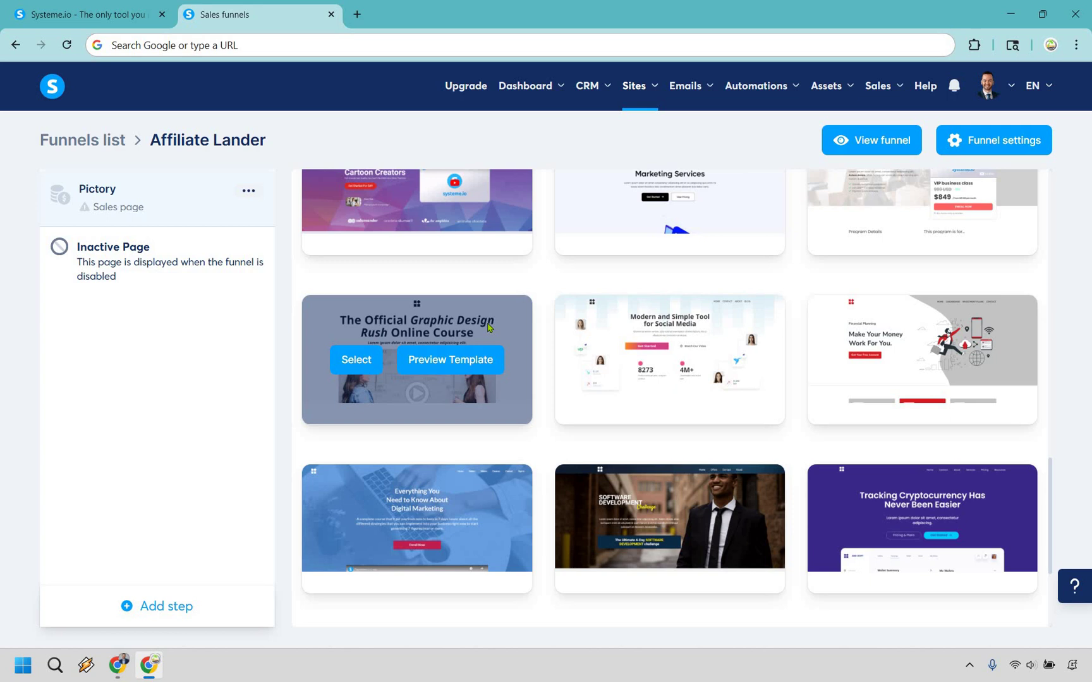
Apply the Graphic Design Rush template and set the step's URL path to 'pictory'
left_click(356, 363)
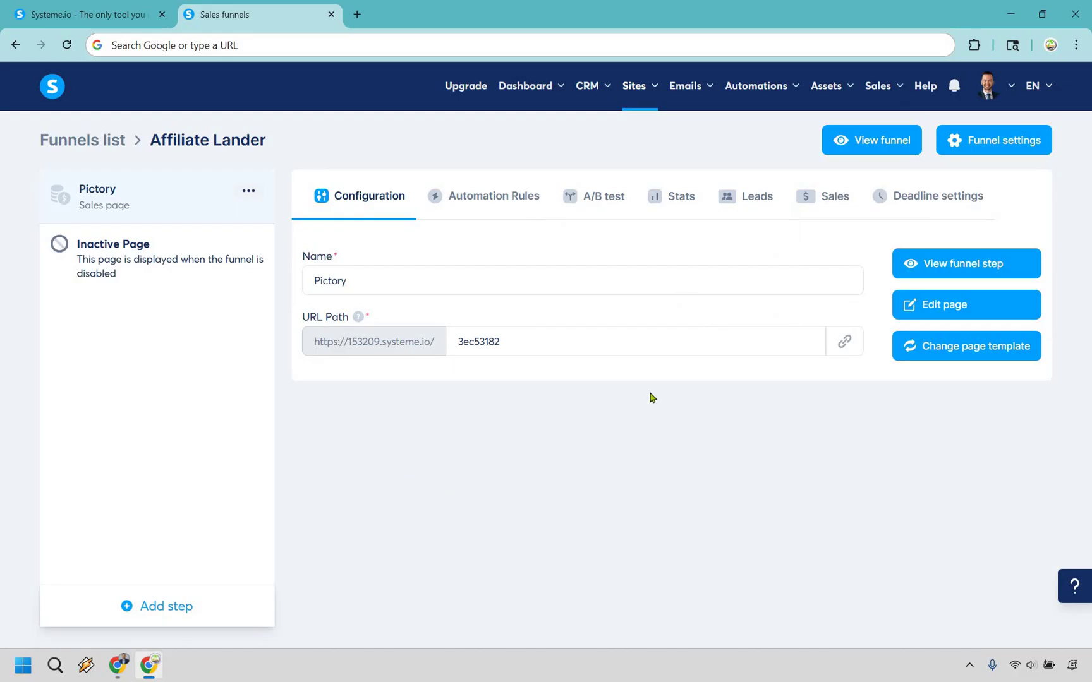
left_click(956, 305)
double_click(510, 344)
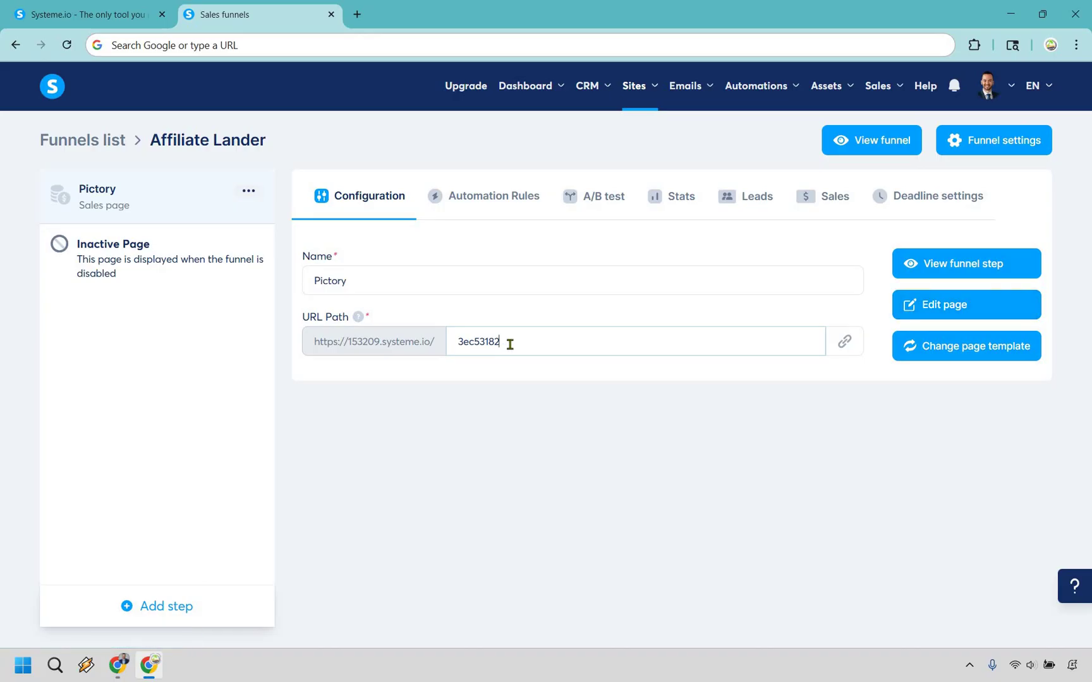
type("pictory")
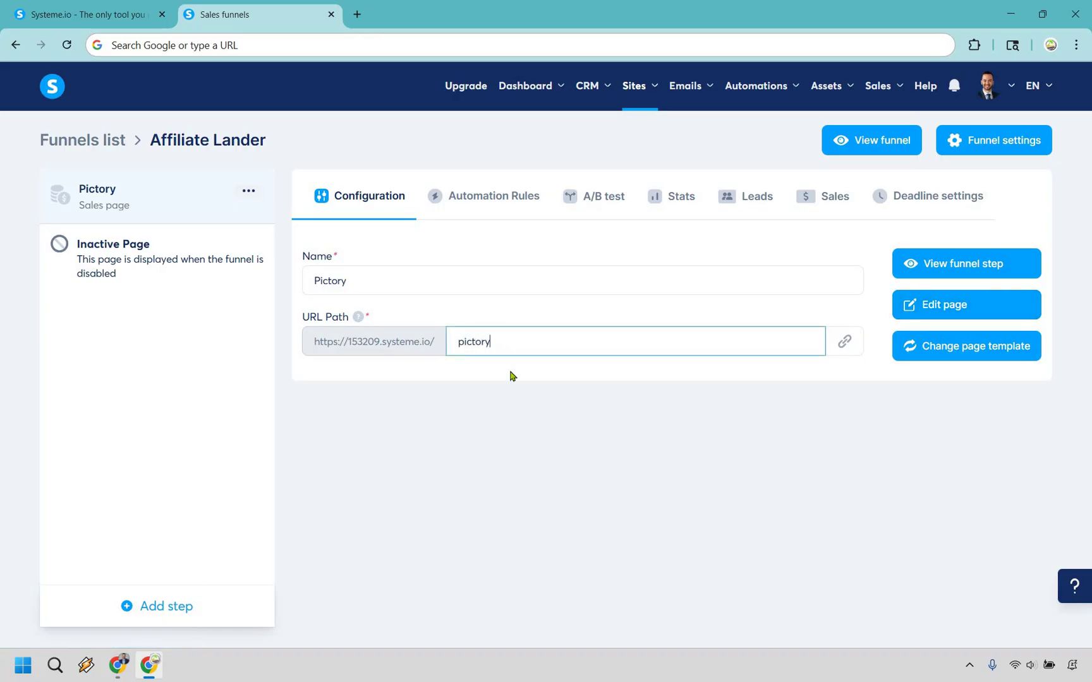
left_click(547, 417)
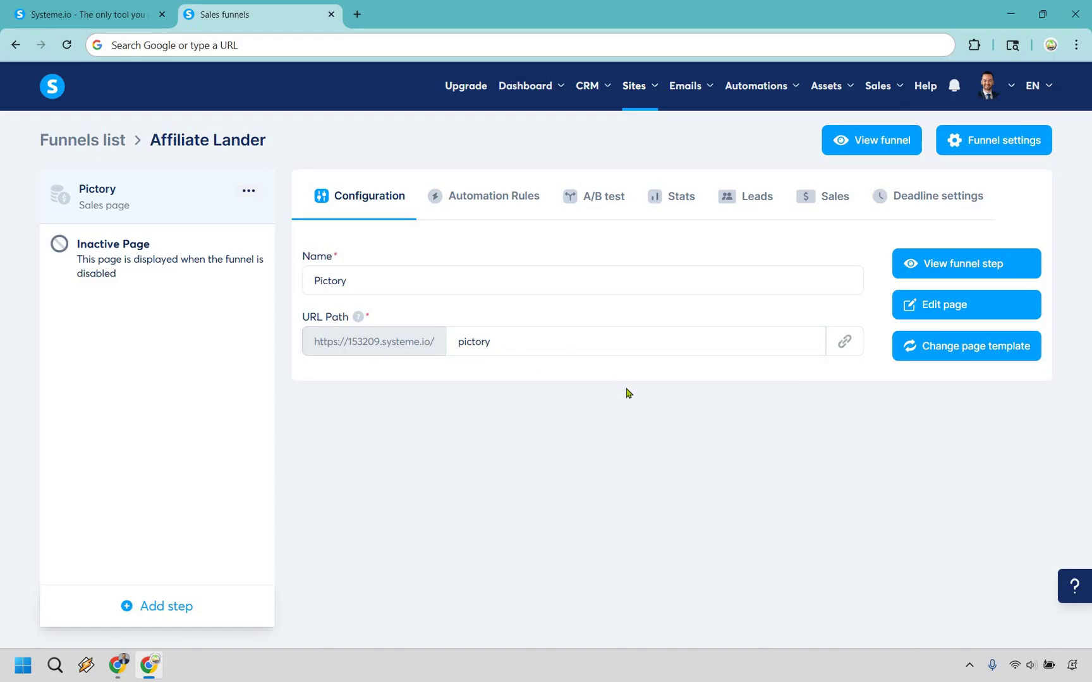
Open the Pictory page in the editor and delete the logo image and logo row
left_click(946, 311)
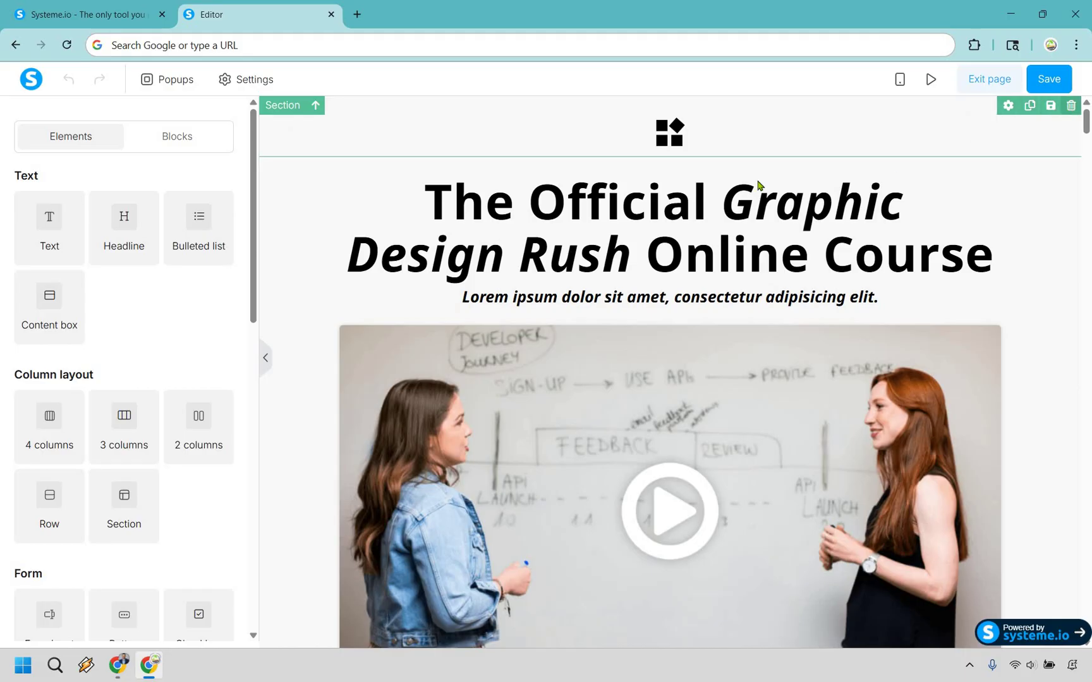
key("Delete")
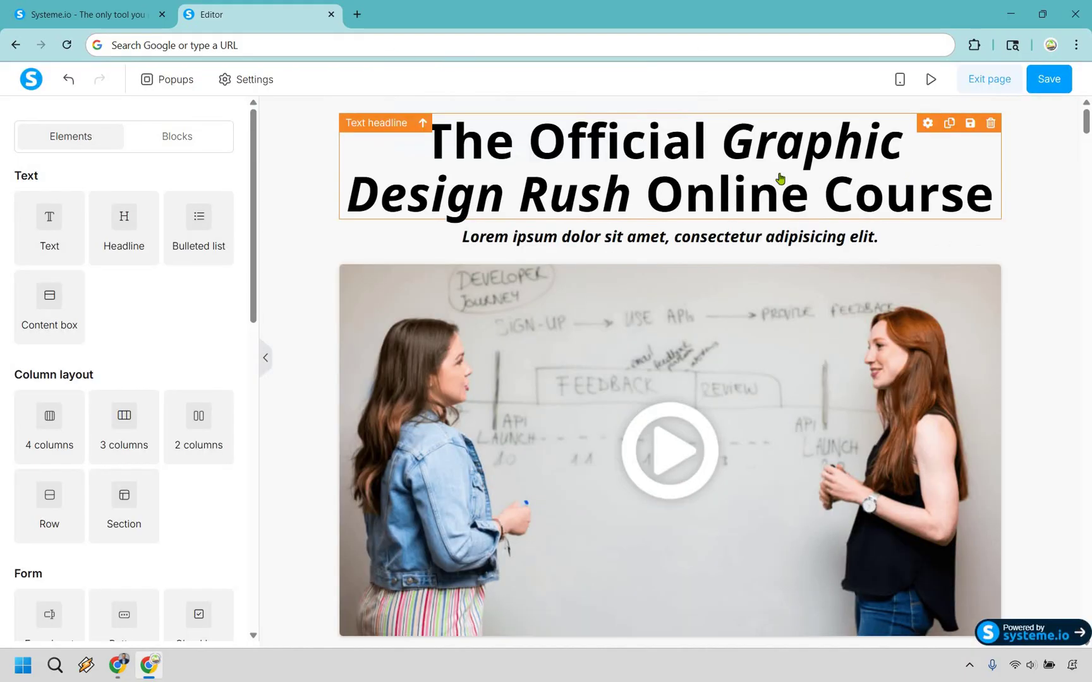
scroll(695, 417, "down", 5)
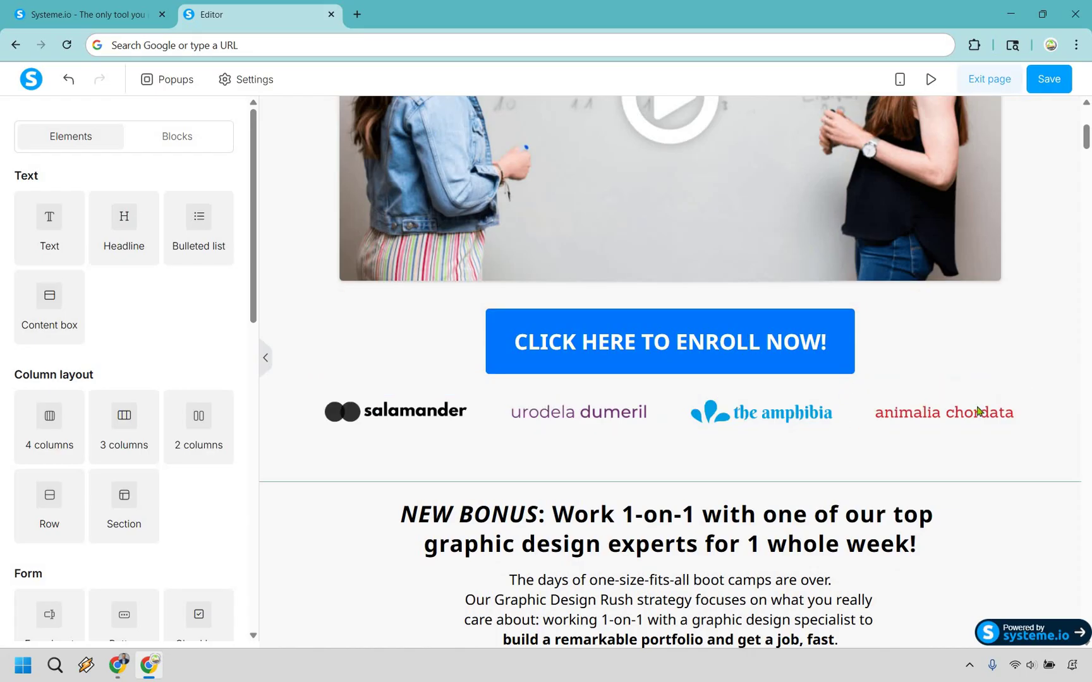
left_click(1013, 398)
key("Delete")
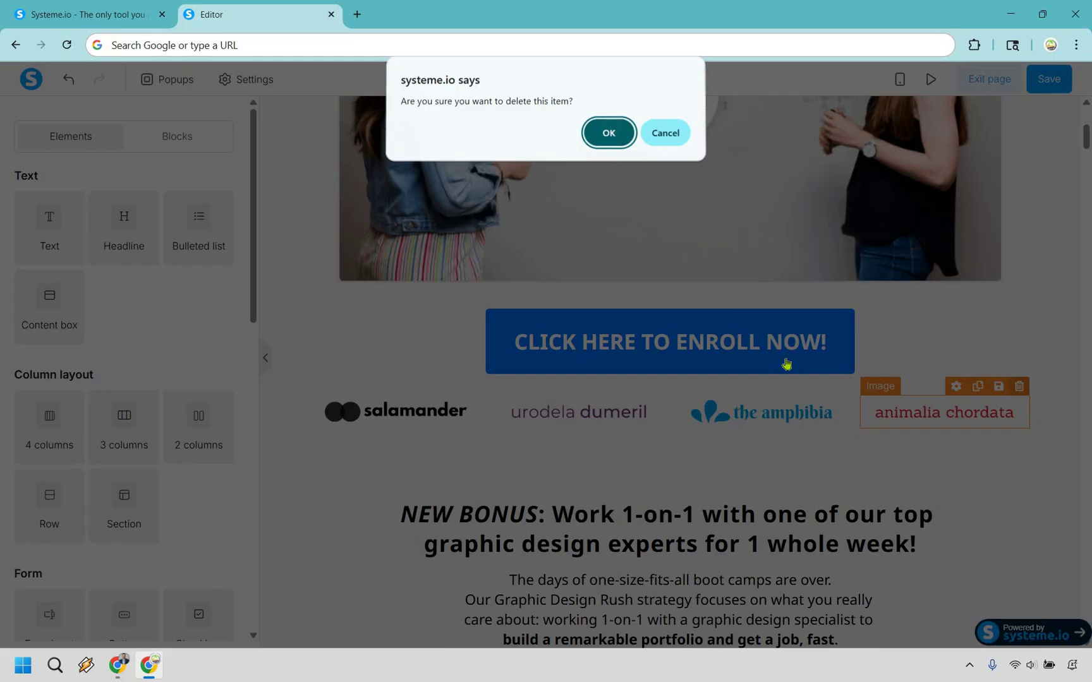
key("Return")
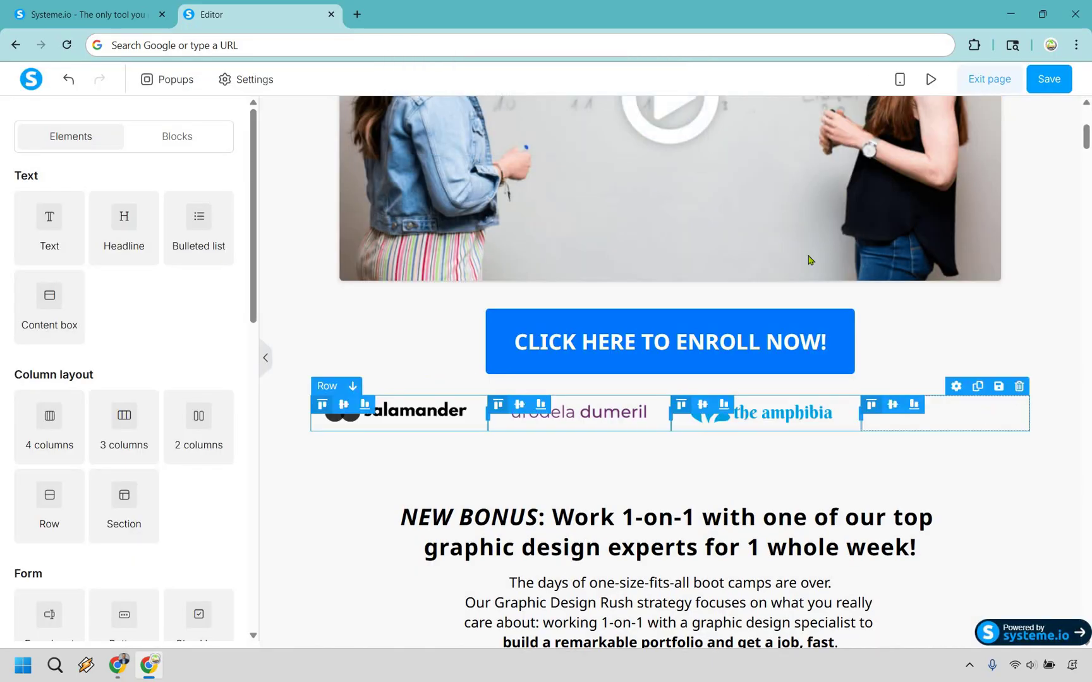
key("Delete")
key("Return")
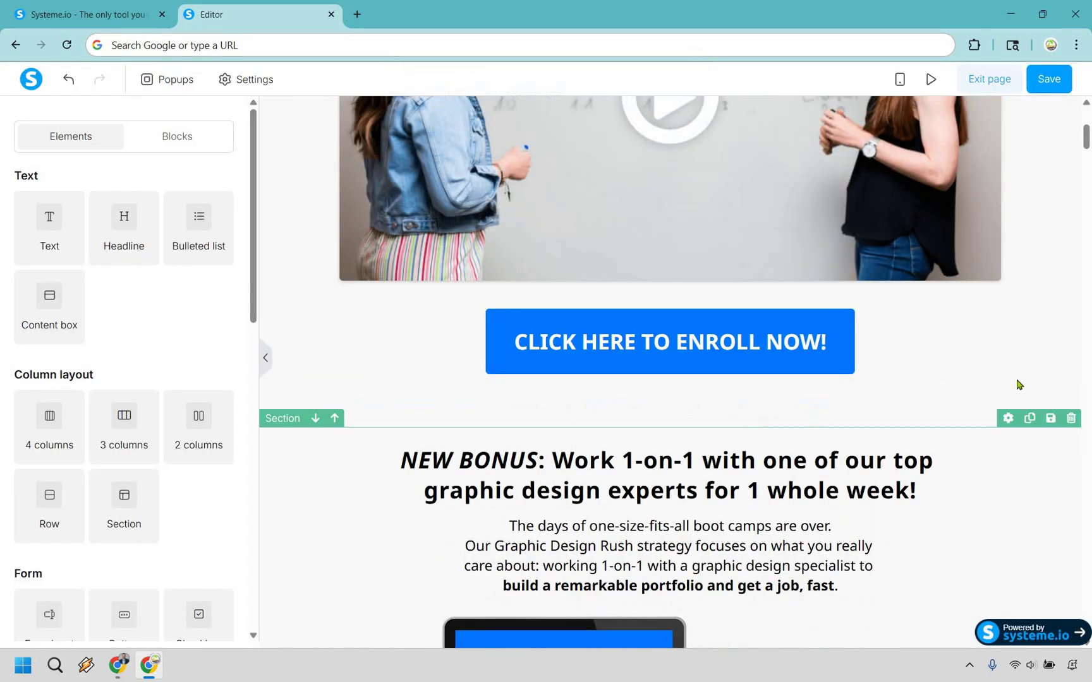
Delete the NEW BONUS, 3000+ students, Kickstart benefits and Who Is This Course For? sections
scroll(1001, 335, "down", 5)
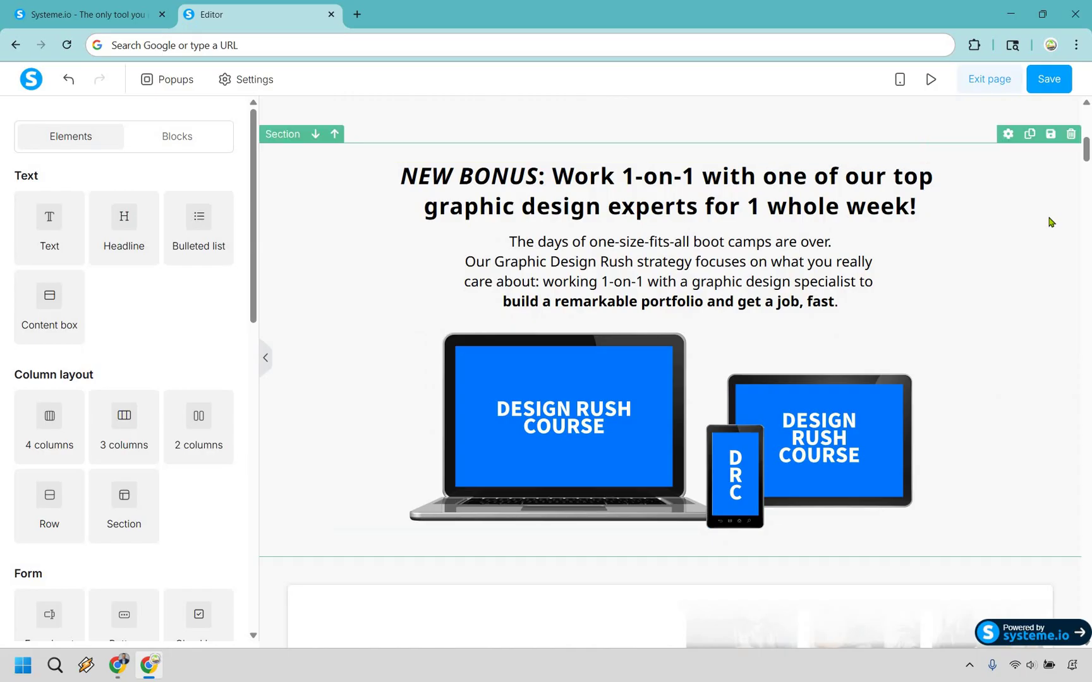
scroll(1048, 274, "down", 15)
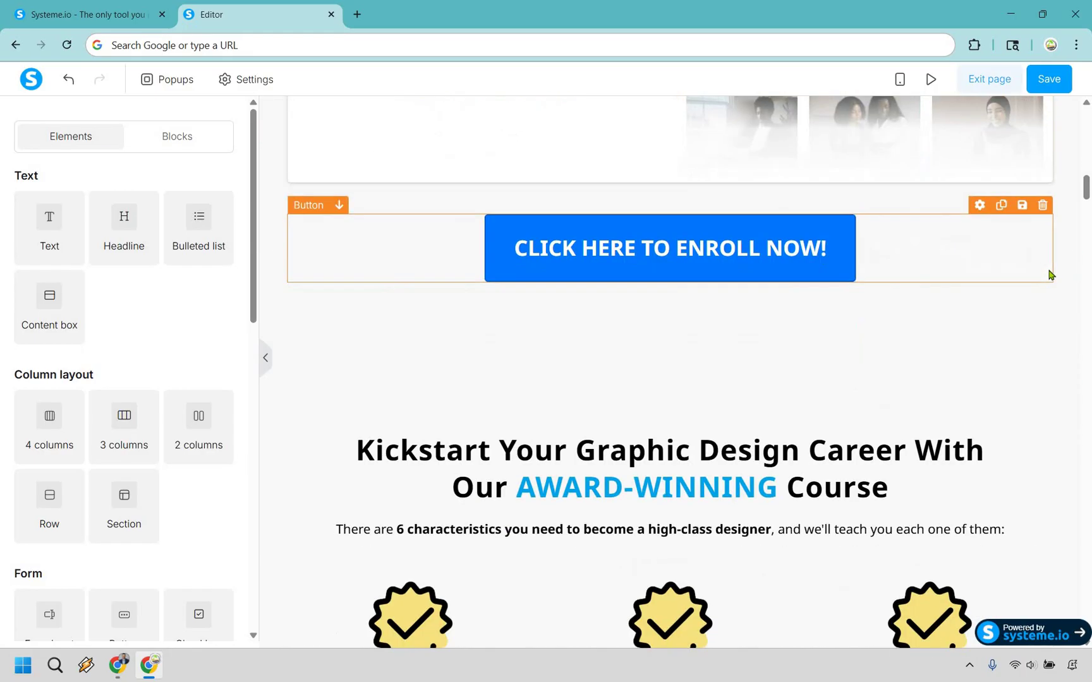
scroll(490, 395, "down", 6)
scroll(465, 373, "up", 3)
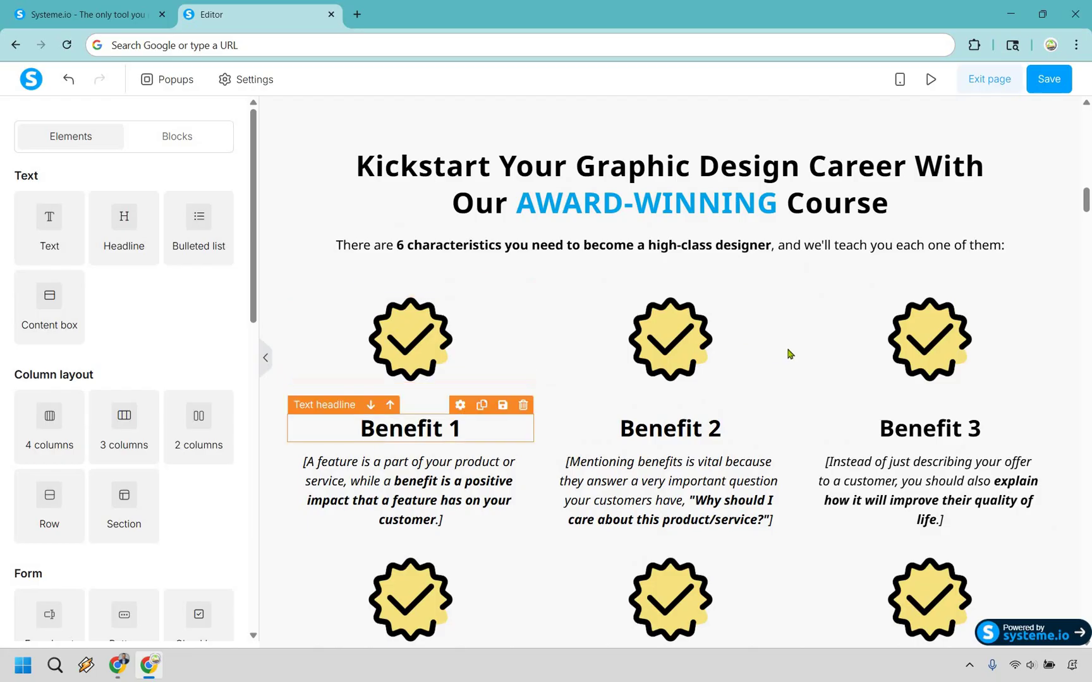
scroll(1023, 430, "down", 6)
scroll(1039, 438, "down", 4)
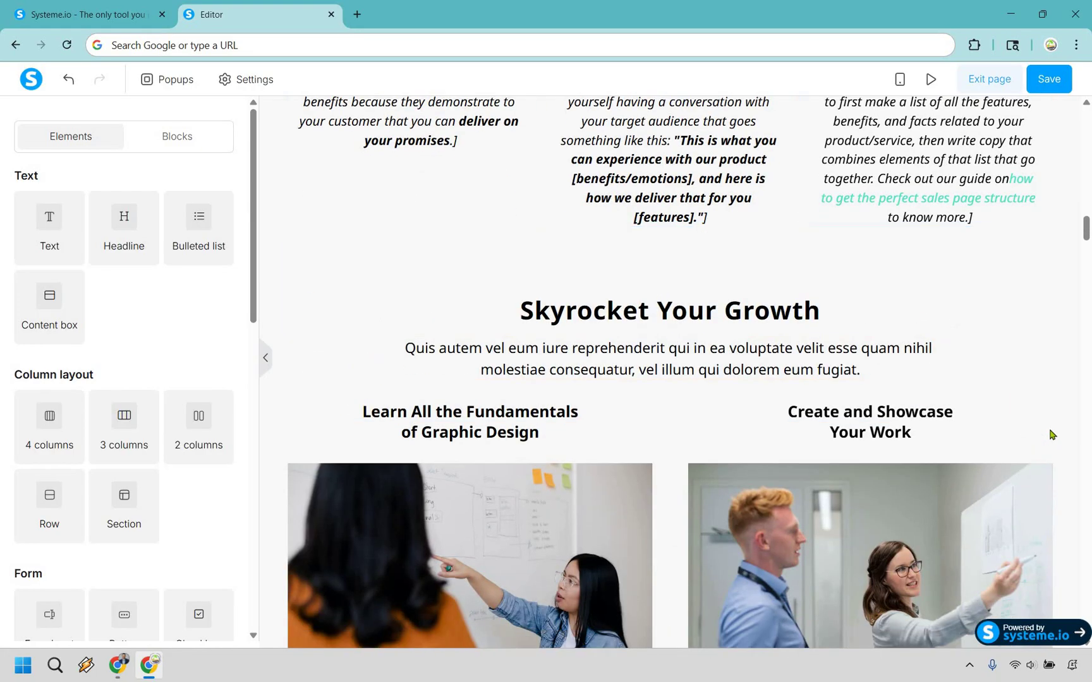
scroll(1041, 423, "up", 20)
scroll(1041, 412, "down", 15)
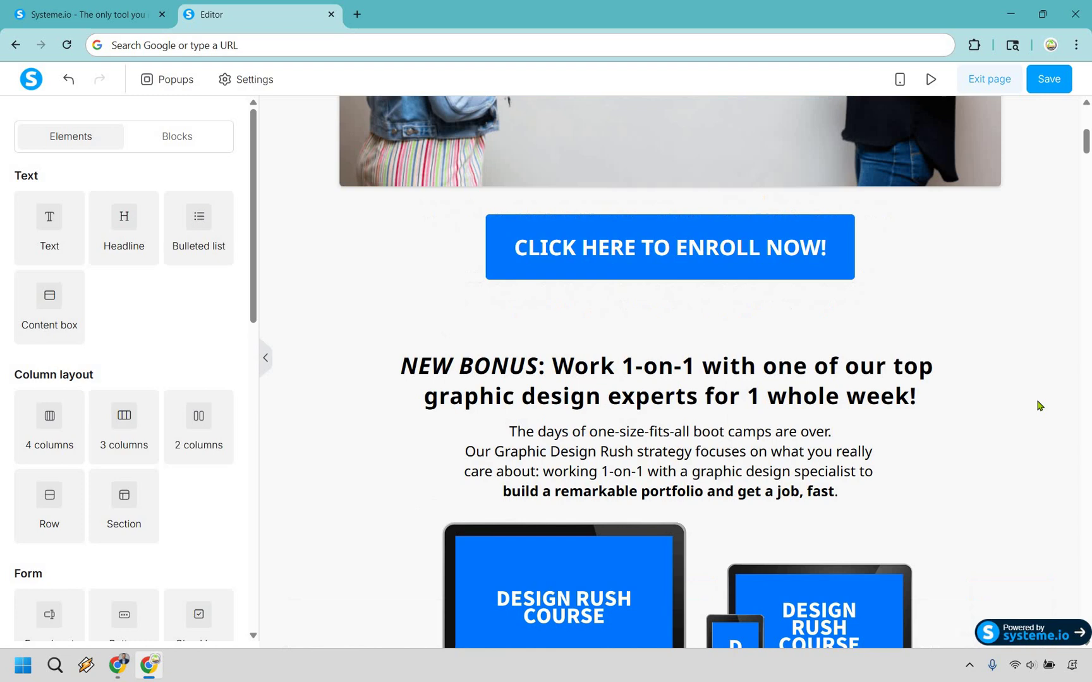
scroll(1065, 363, "up", 2)
scroll(1065, 339, "down", 3)
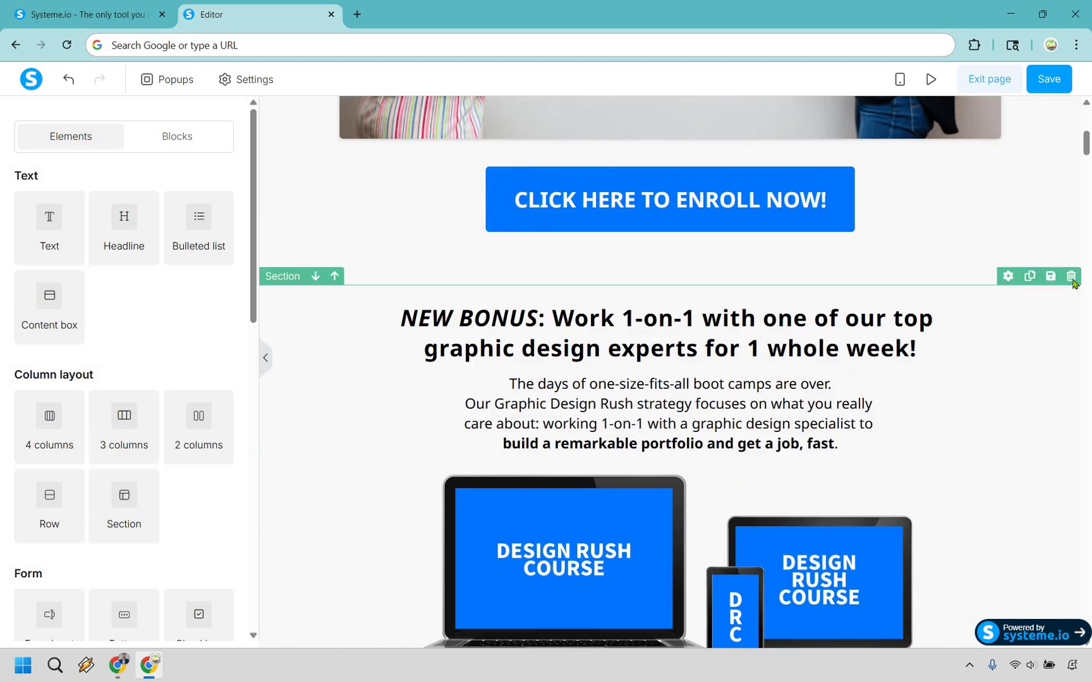
key("Delete")
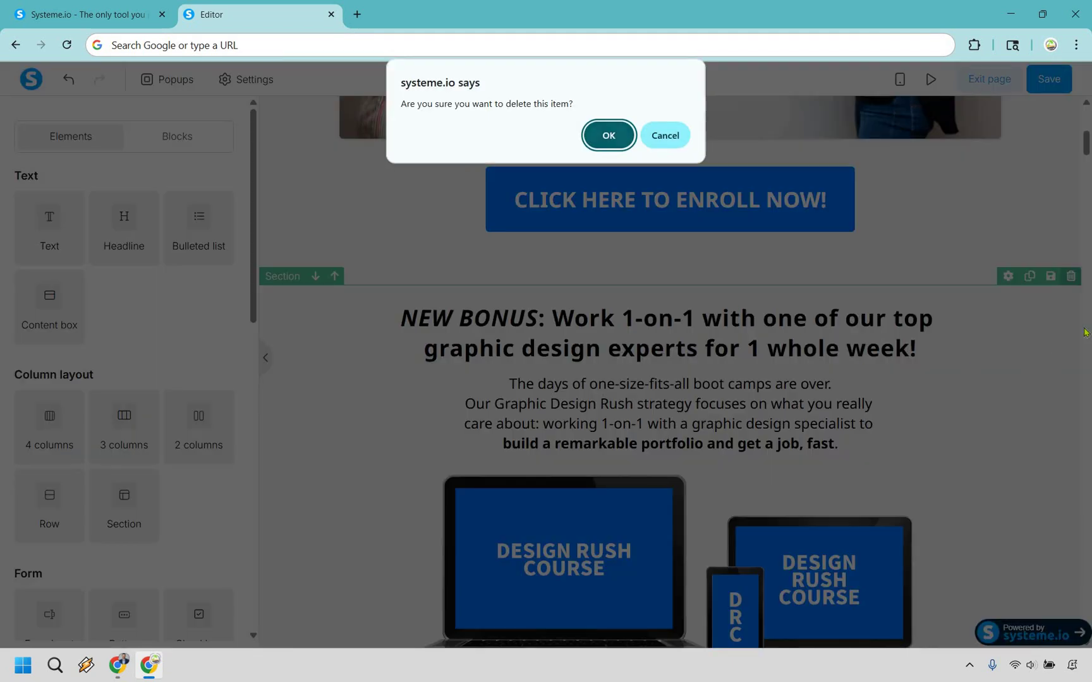
key("Return")
key("Delete")
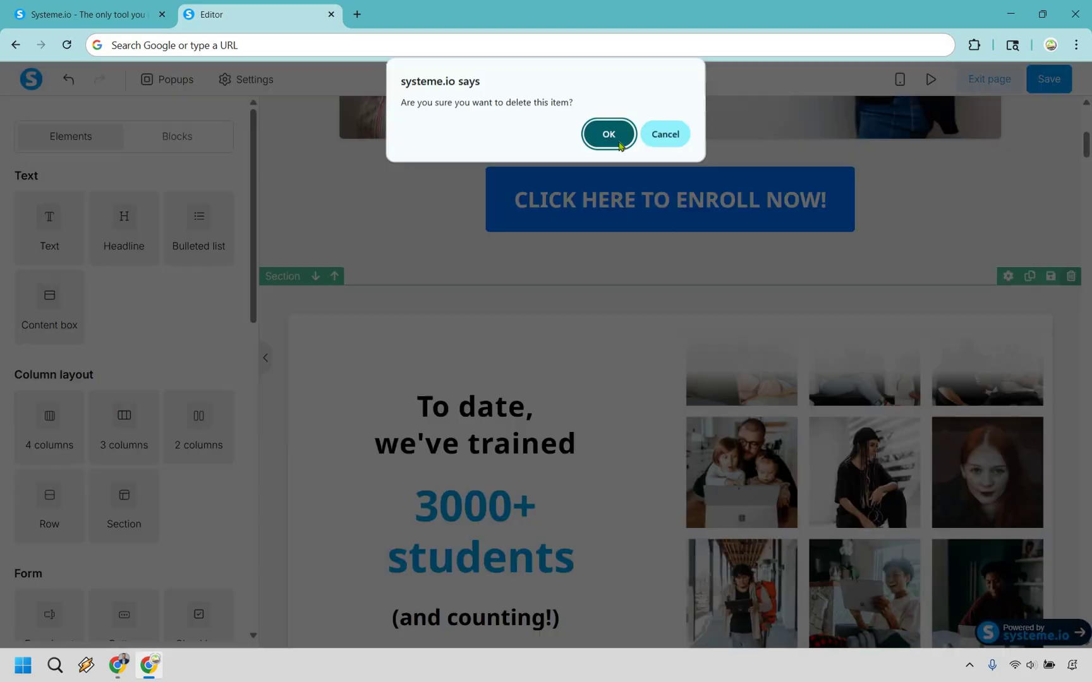
left_click(619, 144)
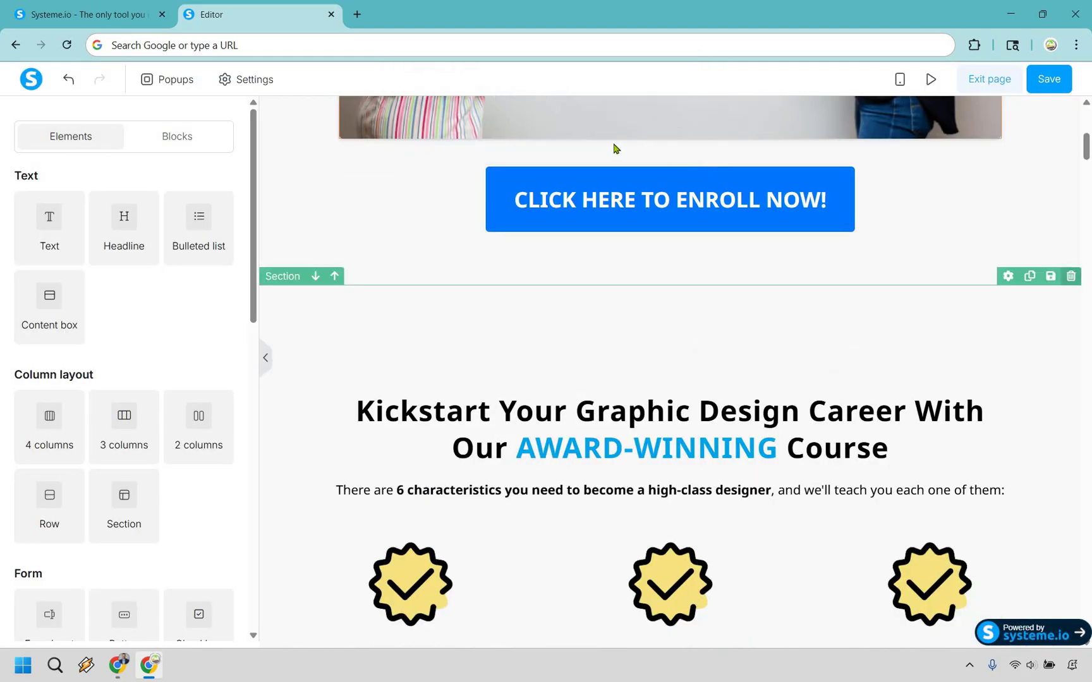
key("Delete")
left_click(612, 140)
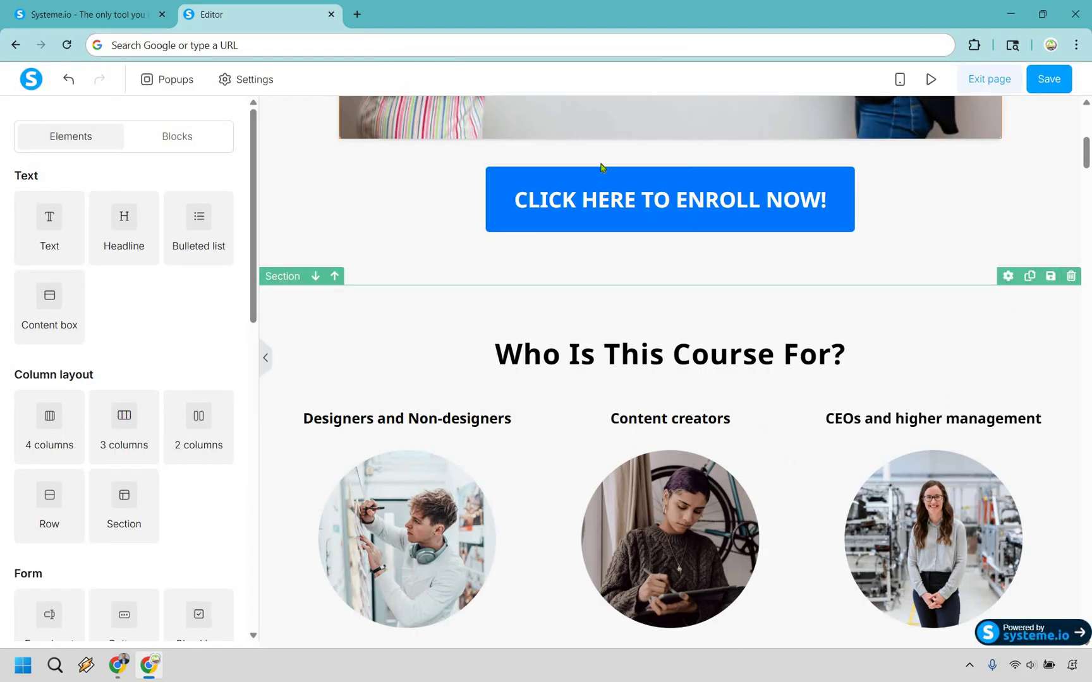
key("Delete")
key("Return")
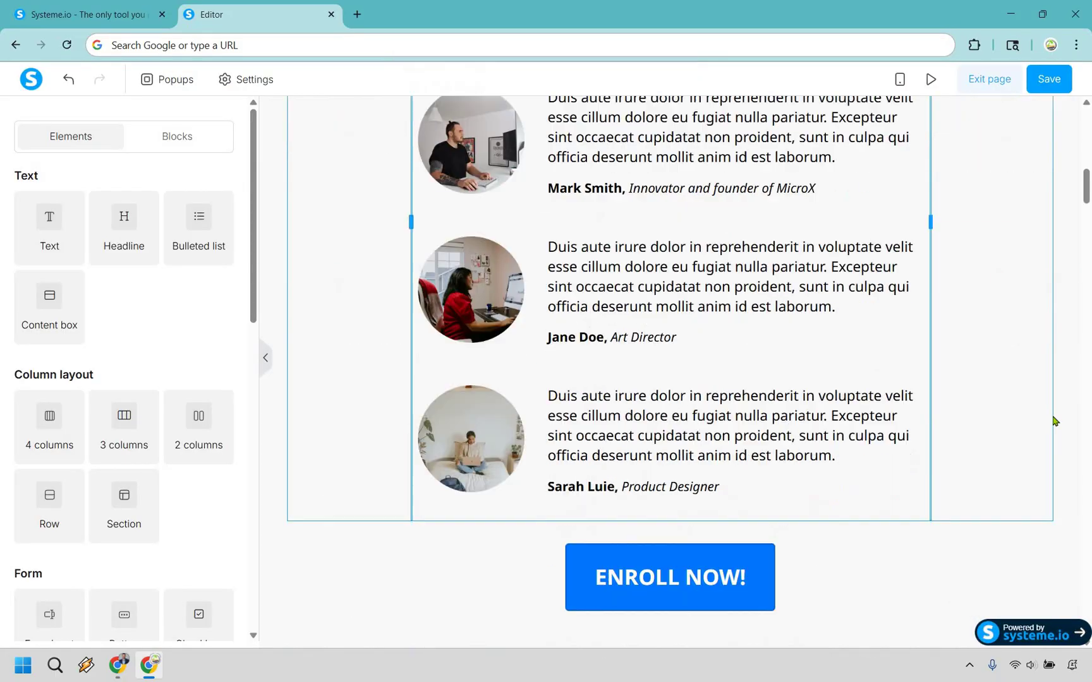
Delete the testimonials, guarantee, FAQ and coaching sections
scroll(1053, 421, "down", 7)
scroll(1063, 531, "up", 15)
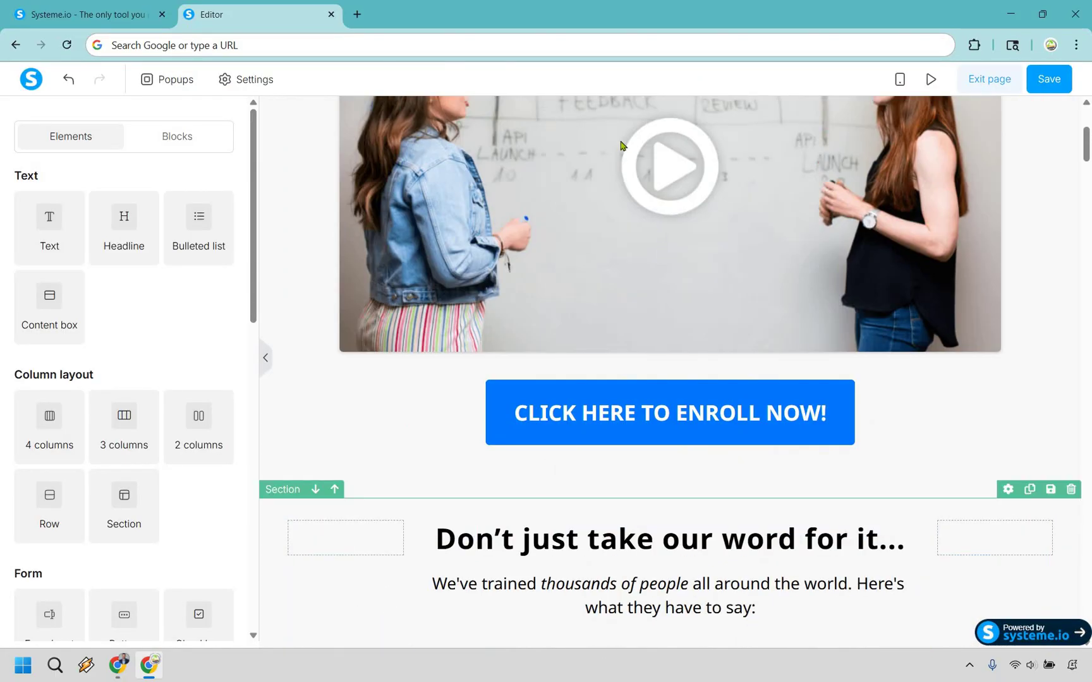
key("Delete")
key("Return")
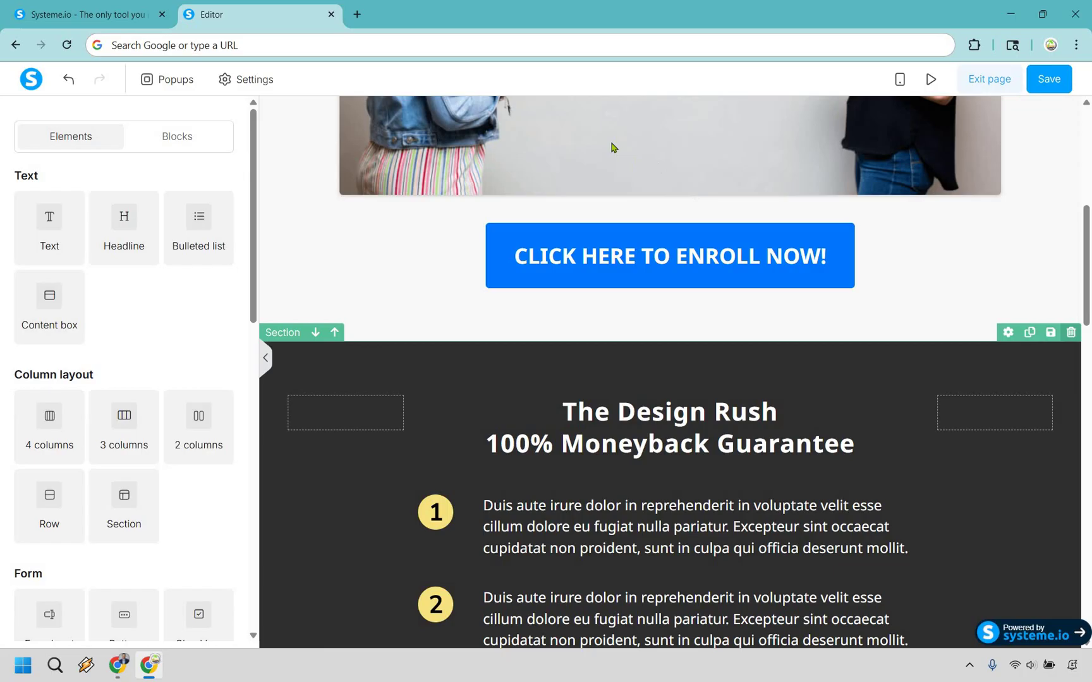
key("Delete")
key("Return")
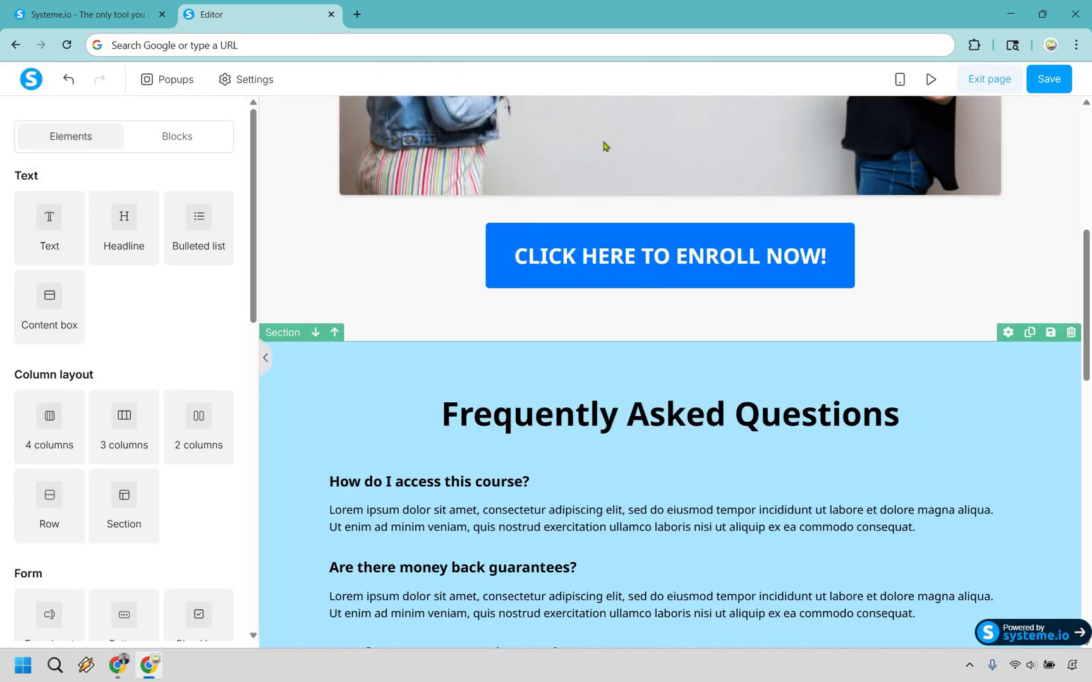
key("Delete")
key("Return")
scroll(821, 272, "down", 8)
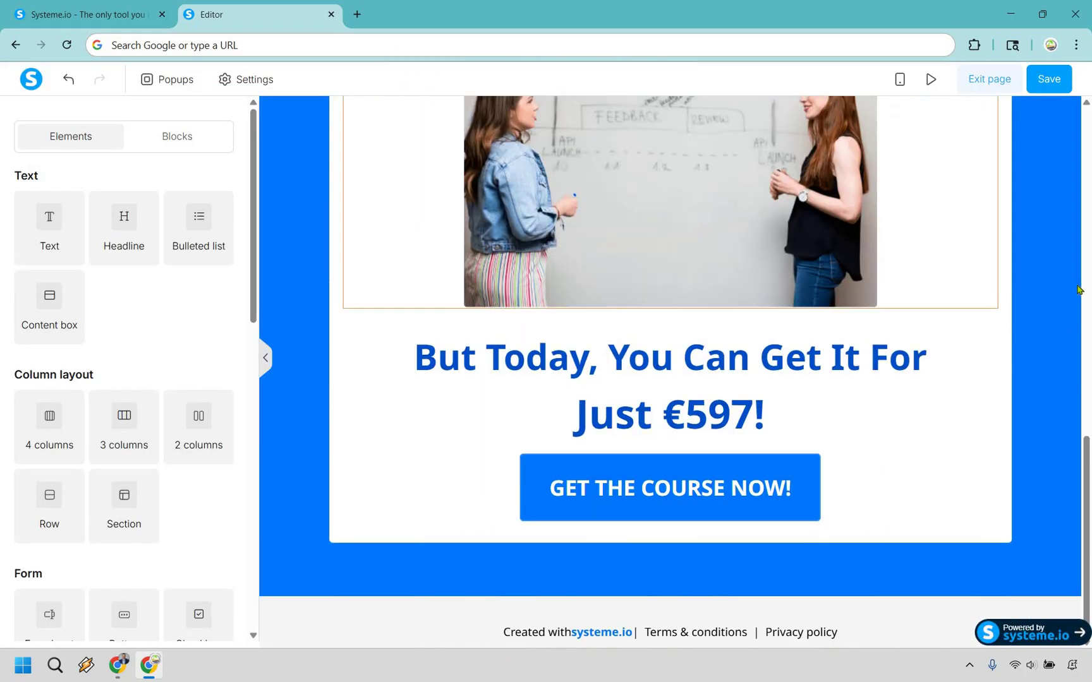
scroll(641, 166, "up", 7)
key("Delete")
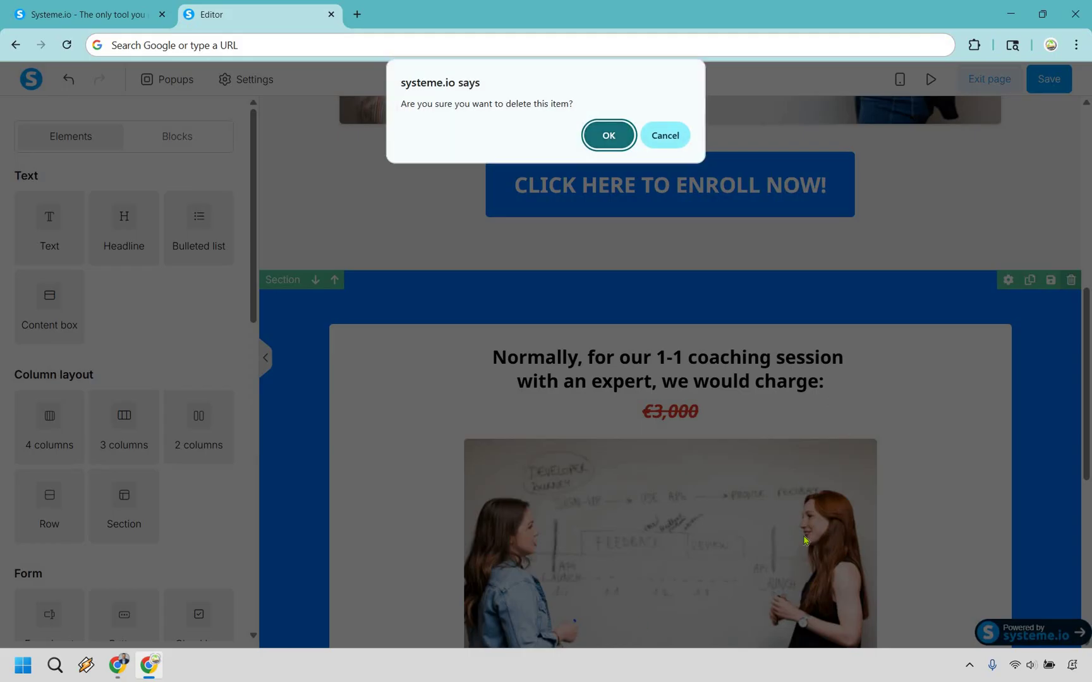
key("Return")
scroll(1004, 371, "up", 3)
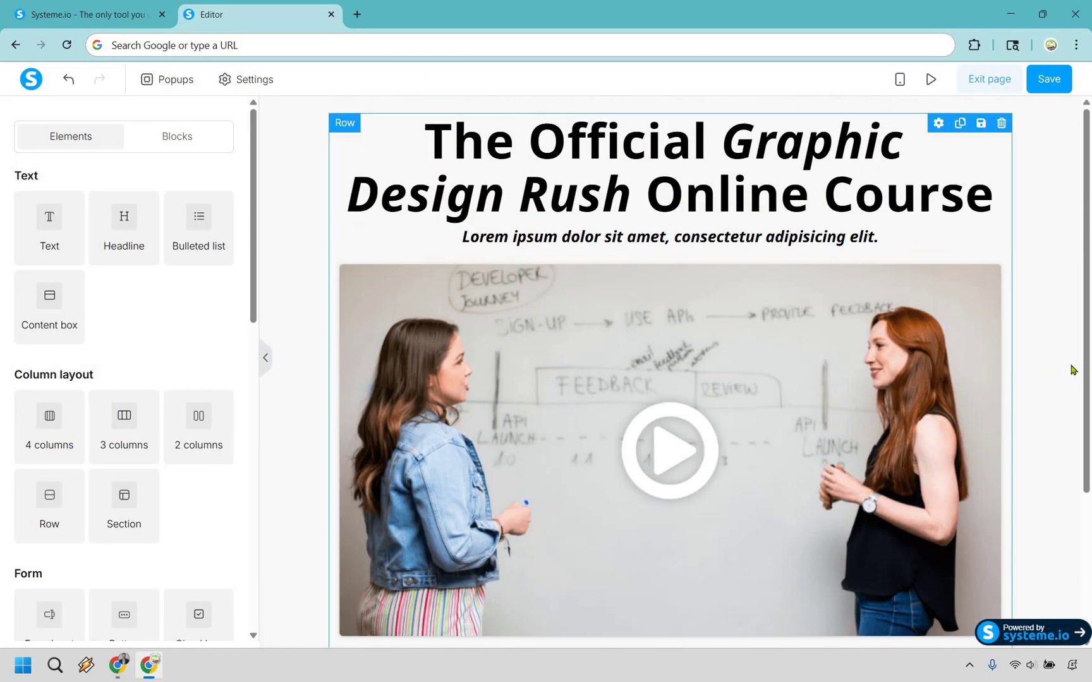
Replace the course title headline with 'How To Yay Without Boo'
triple_click(667, 145)
type("How ")
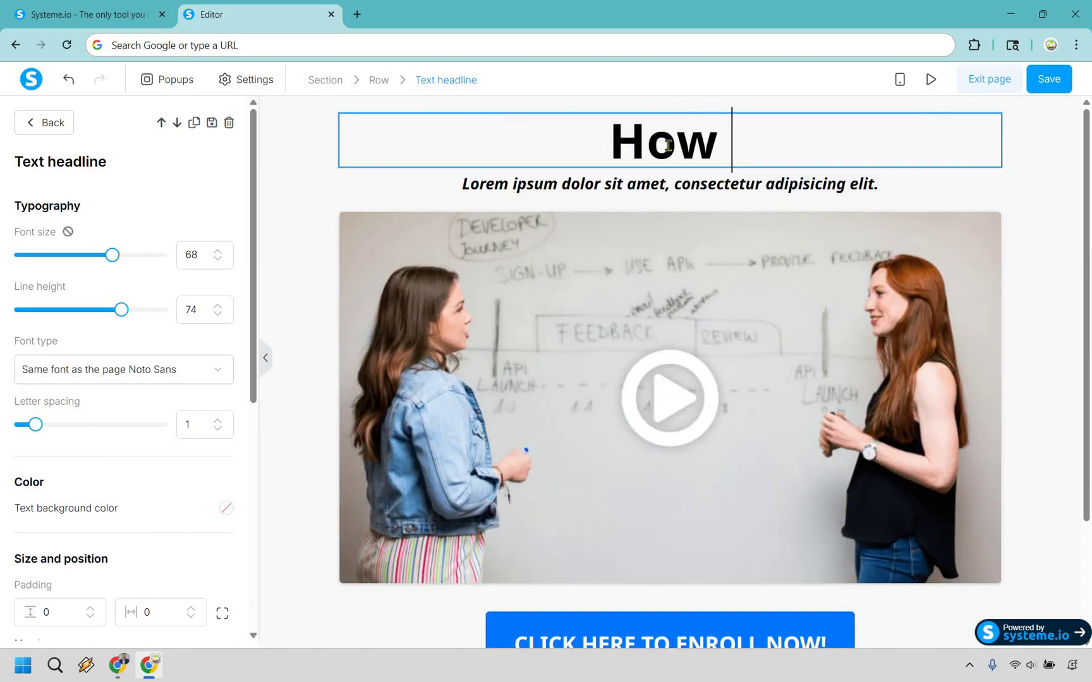
type("To Yay Wit")
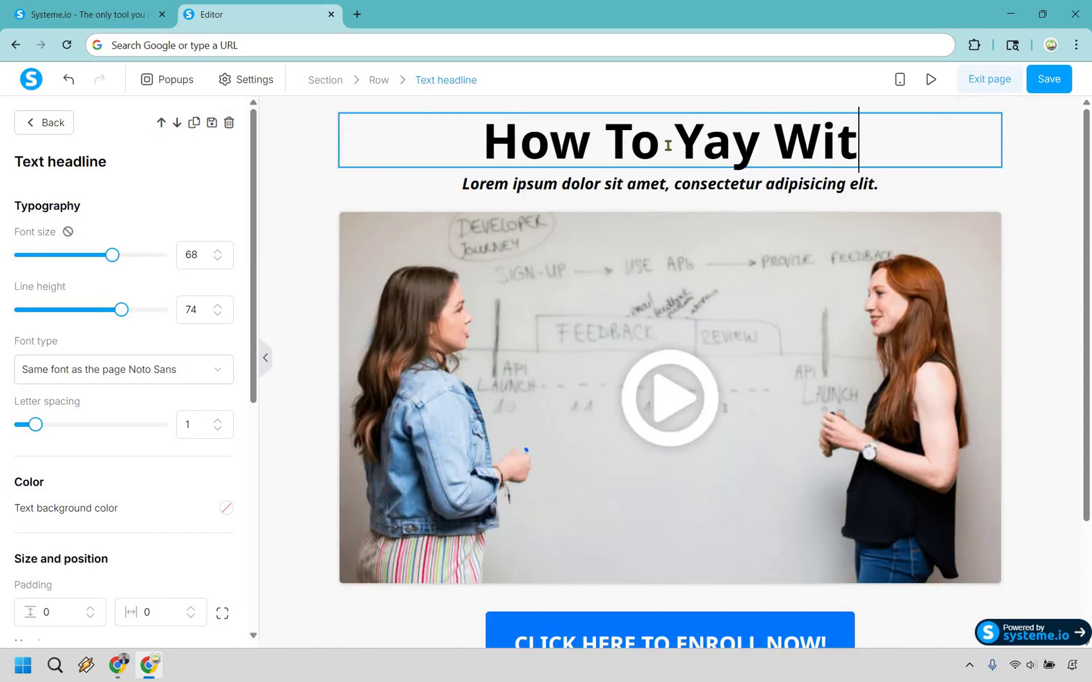
type("hout Boo")
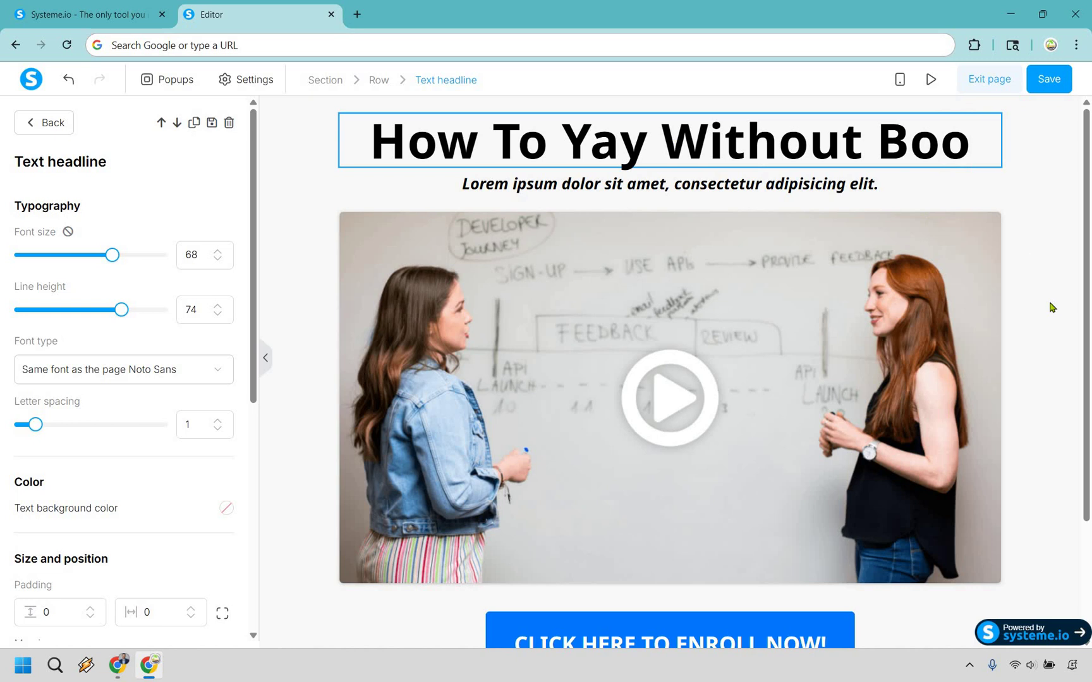
left_click(1054, 309)
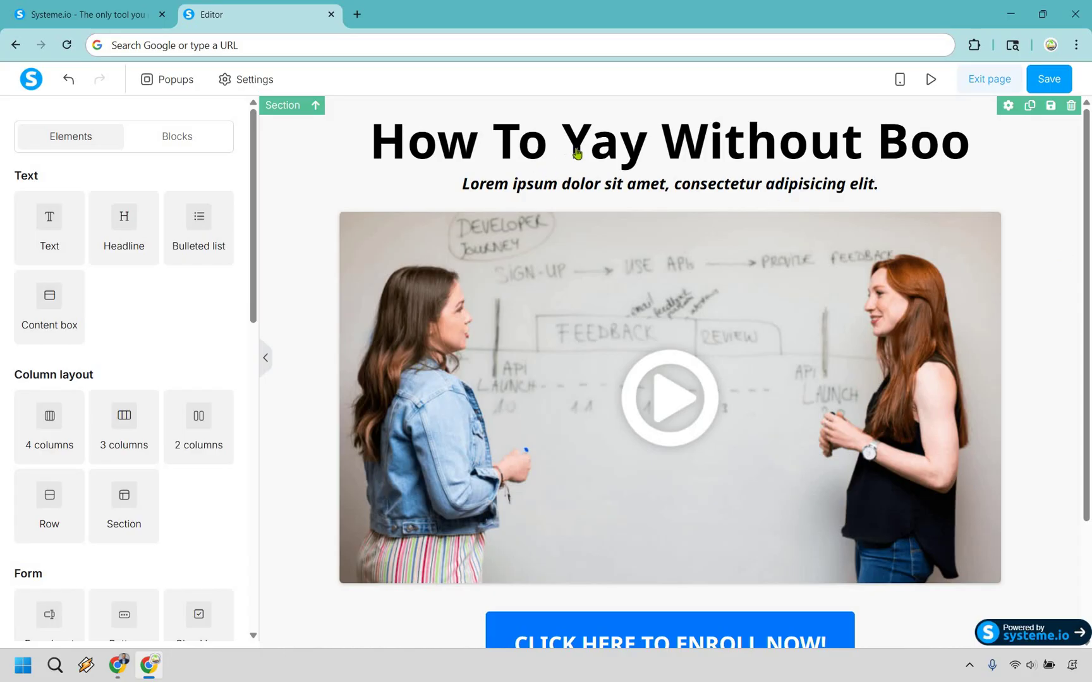
left_click(982, 140)
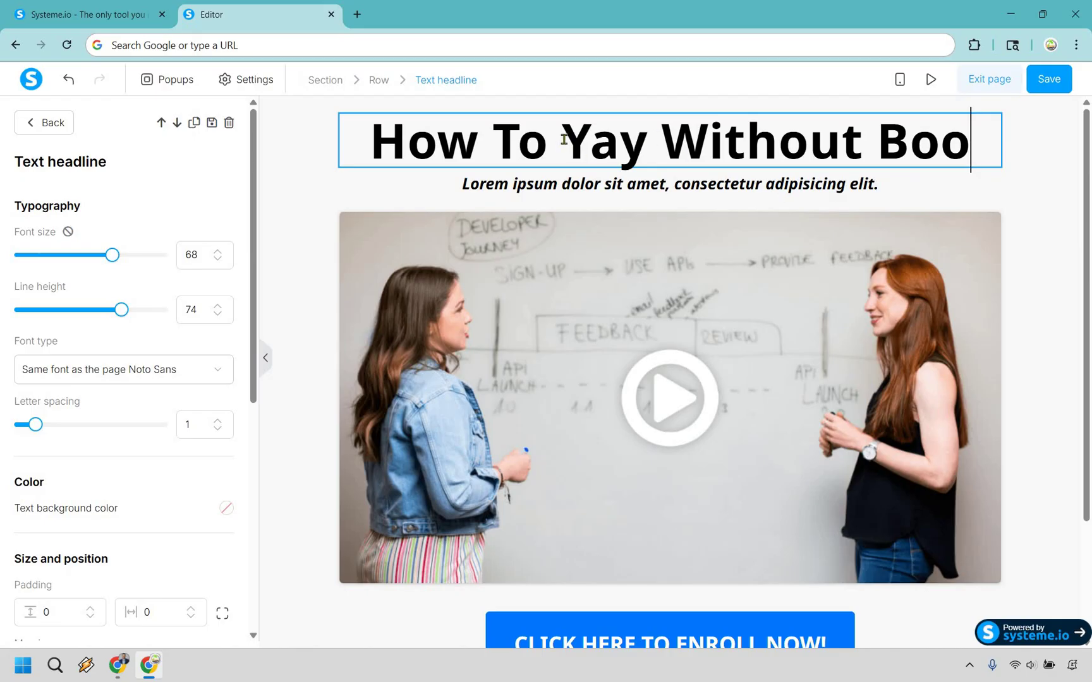
Rewrite the headline to 'How To Create A thriving YouTube Channel...', removing 'Without Boo'
left_click_drag(561, 139, 648, 137)
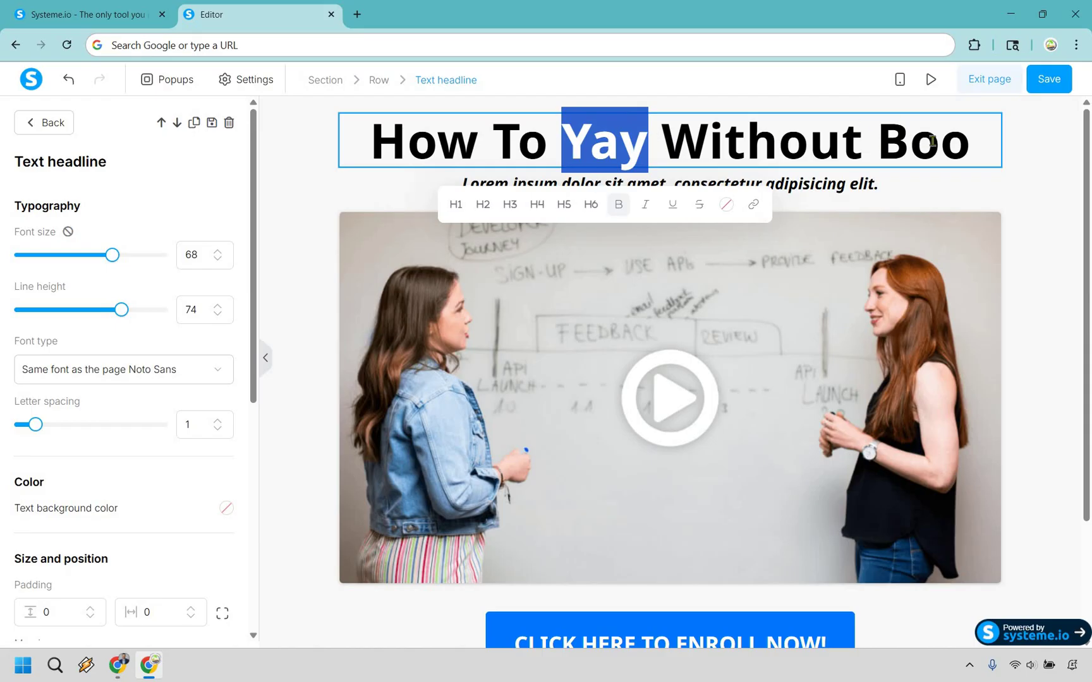
left_click_drag(878, 140, 1036, 117)
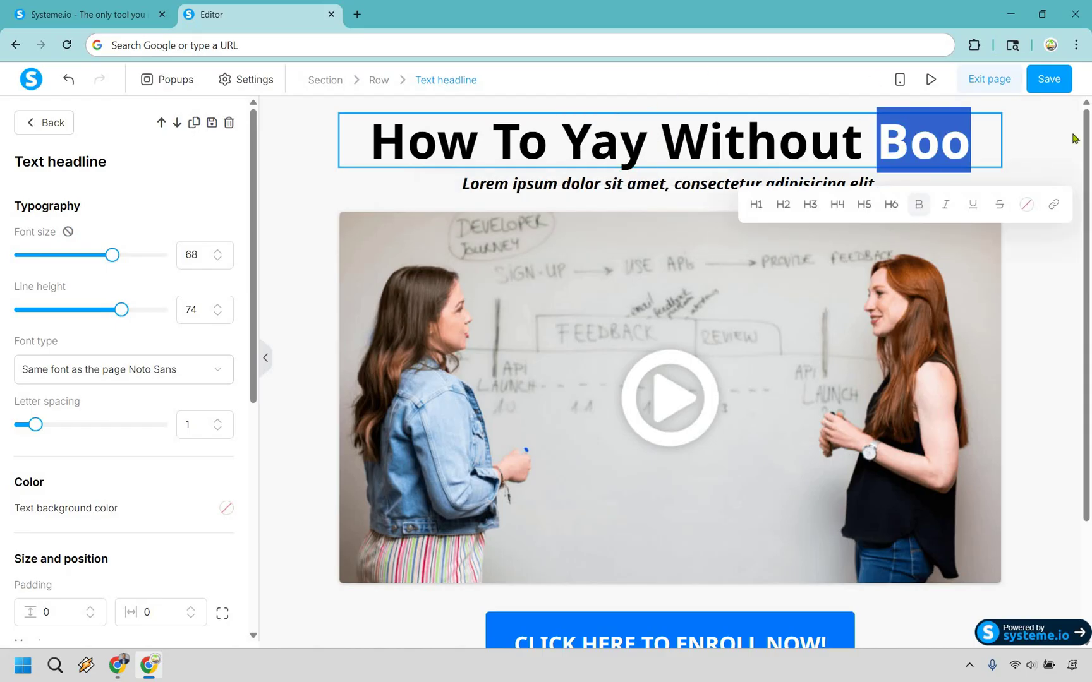
key("Escape")
left_click(608, 144)
triple_click(600, 144)
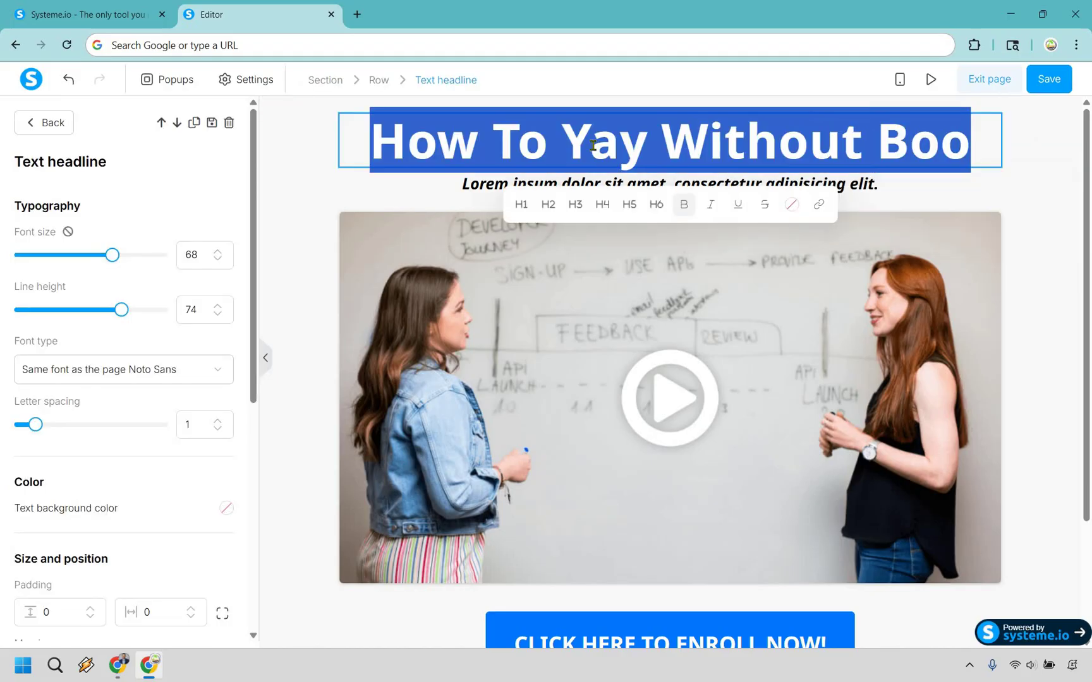
left_click(592, 145)
double_click(592, 145)
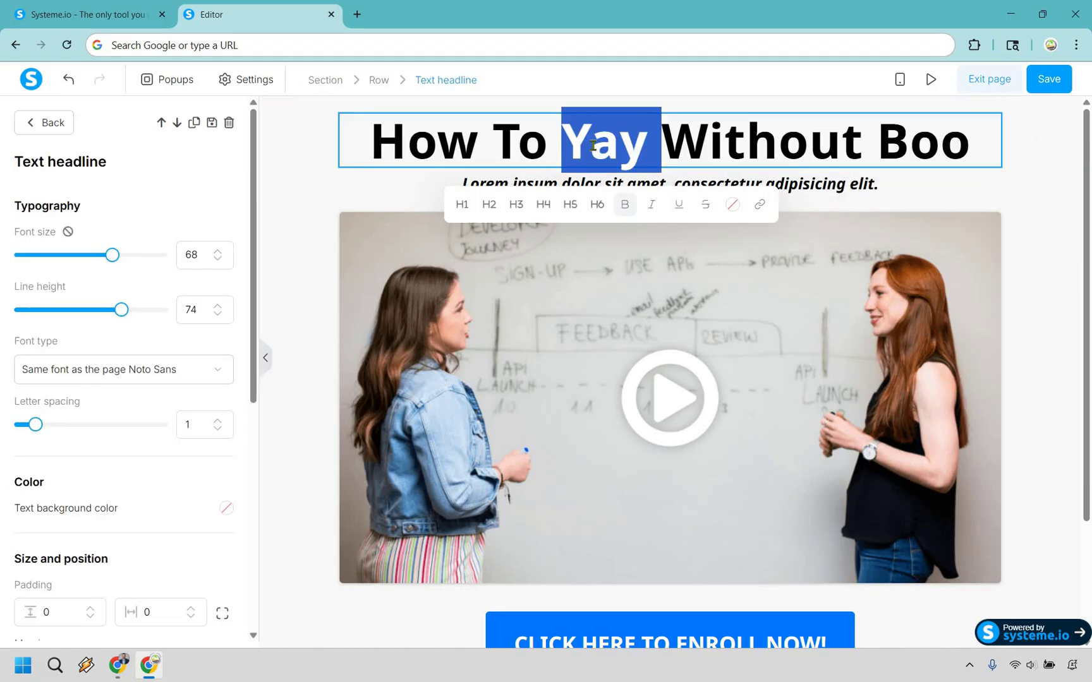
type("Create A th")
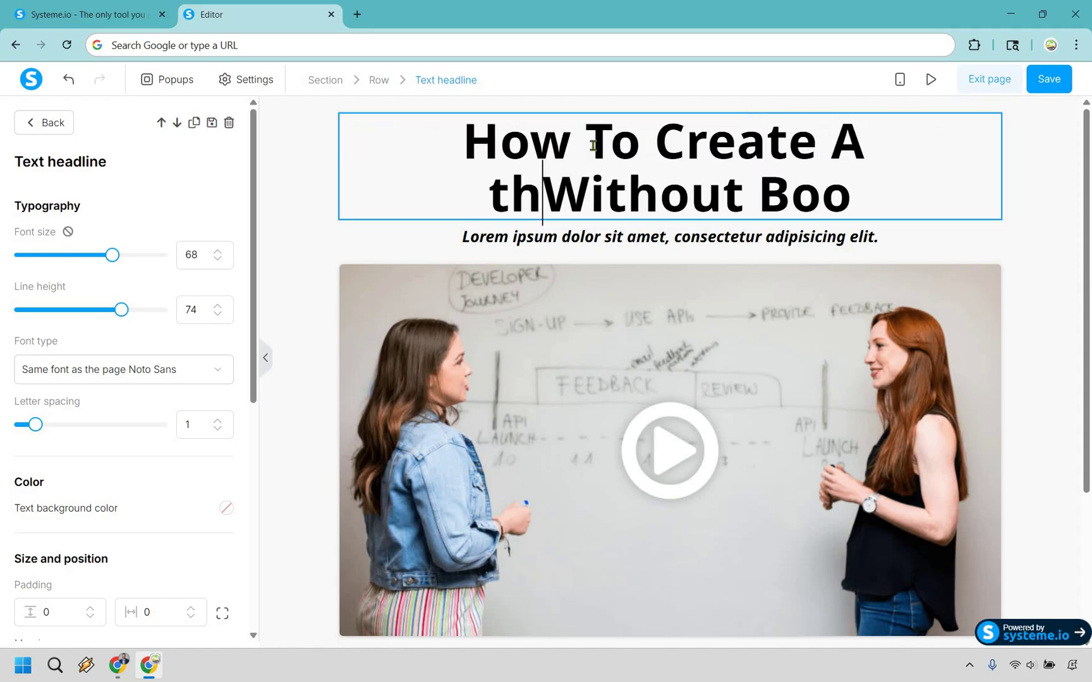
type("riving You")
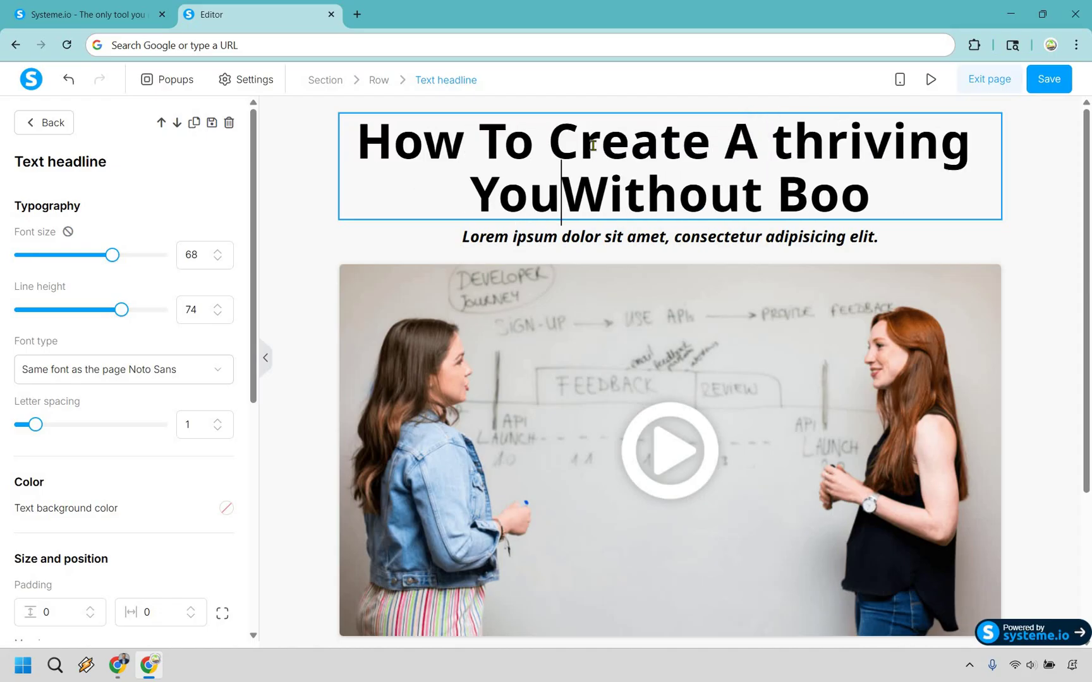
type("Tube Channel")
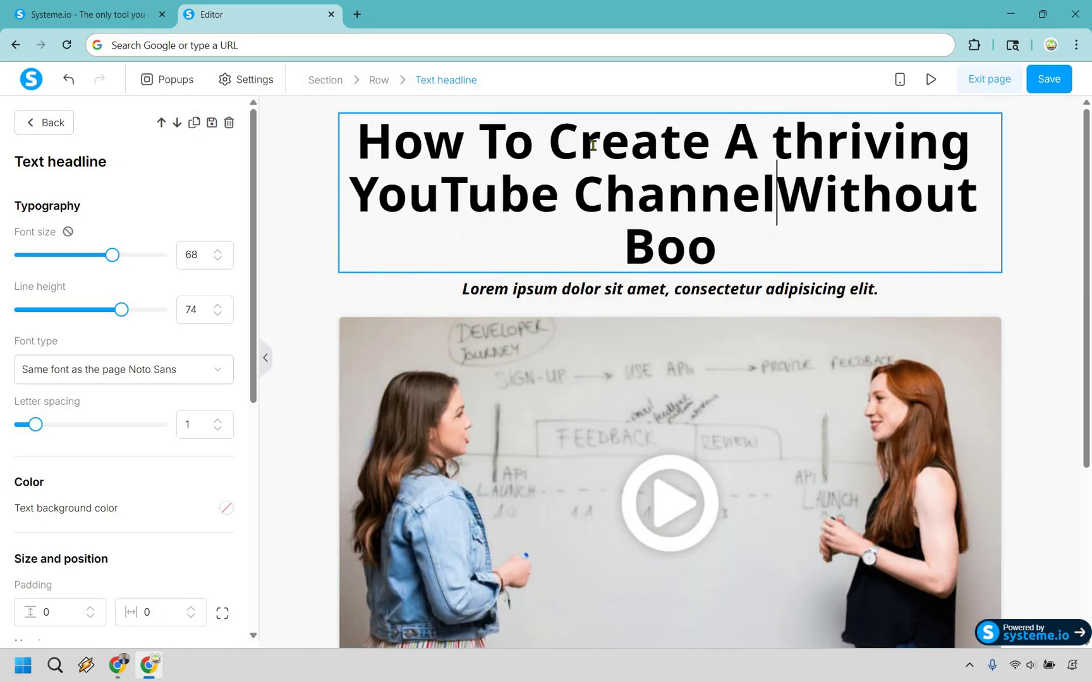
type("...")
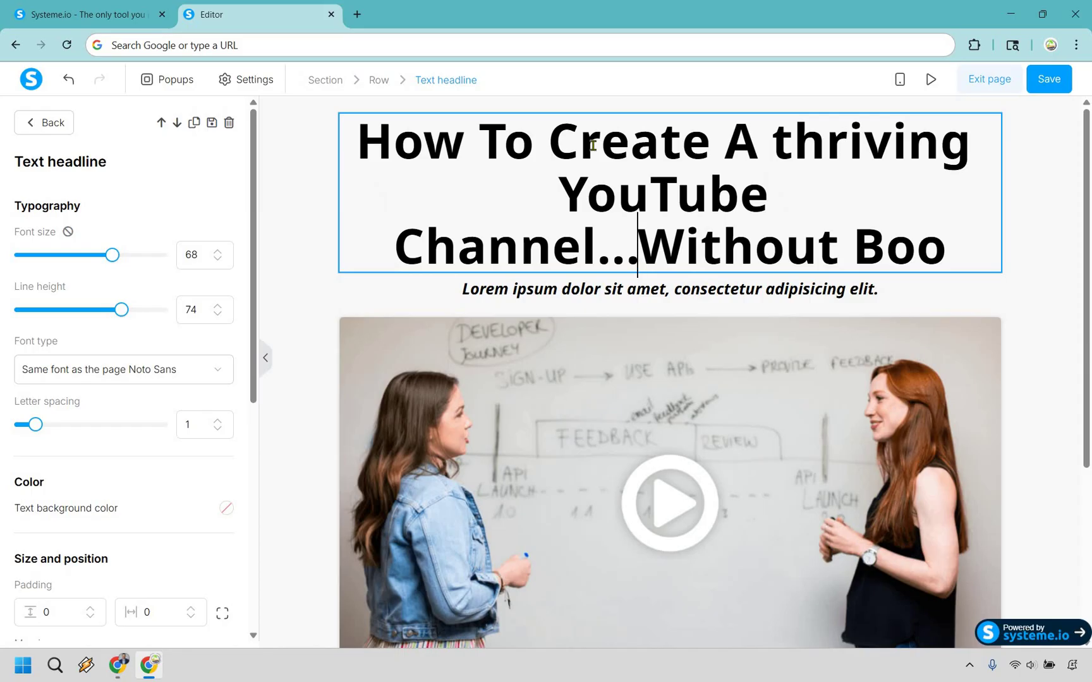
key("Delete")
key("Delete")
key("Delete")
key("Delete")
key("Delete")
key("Delete")
key("Delete")
key("Delete")
key("Delete")
key("Delete")
key("Delete")
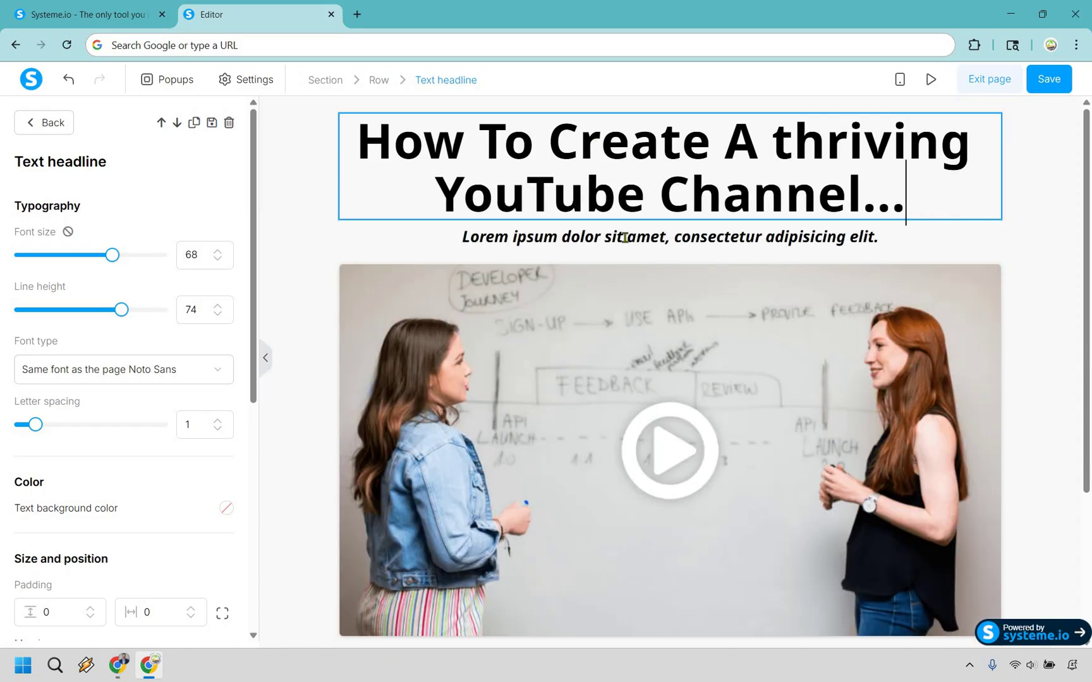
Set the subheadline to 'Without Ever Filming A Video Yourself' and capitalise 'Thriving' in the headline
triple_click(624, 237)
type("W")
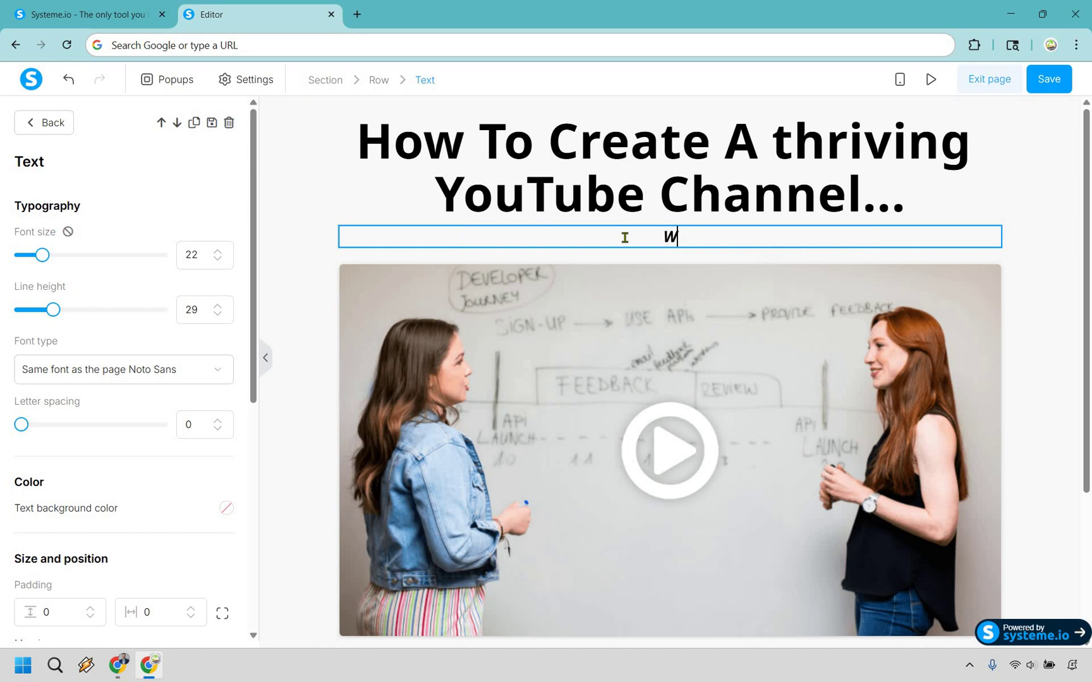
type("ithout Ever Film")
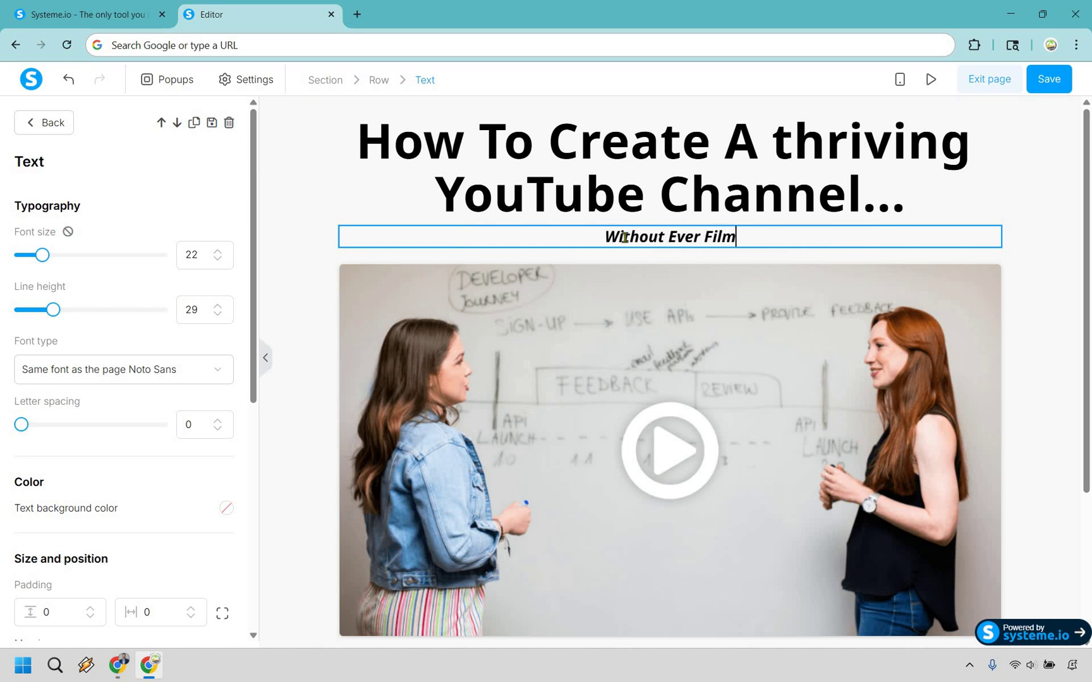
type("ing A Video Yourself")
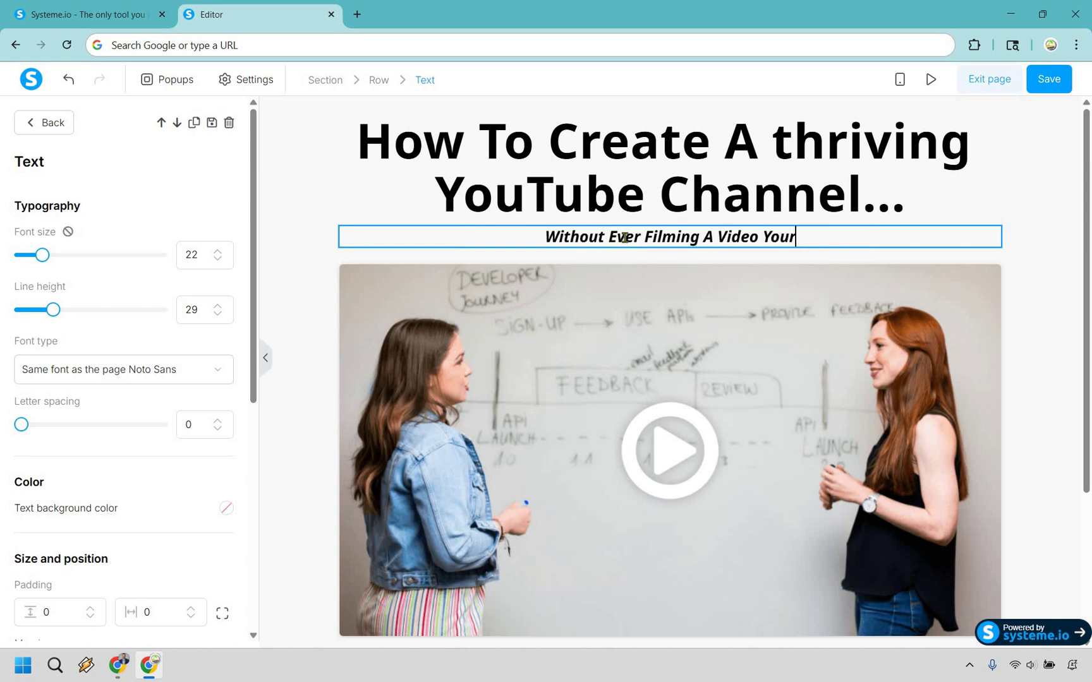
left_click(1061, 358)
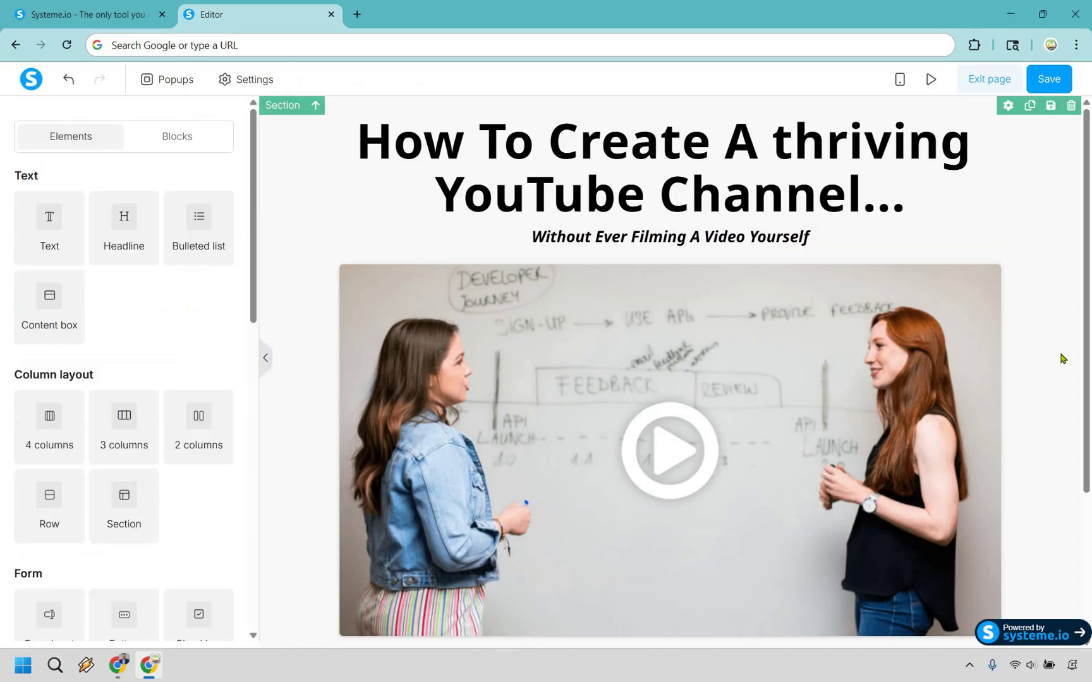
left_click(793, 146)
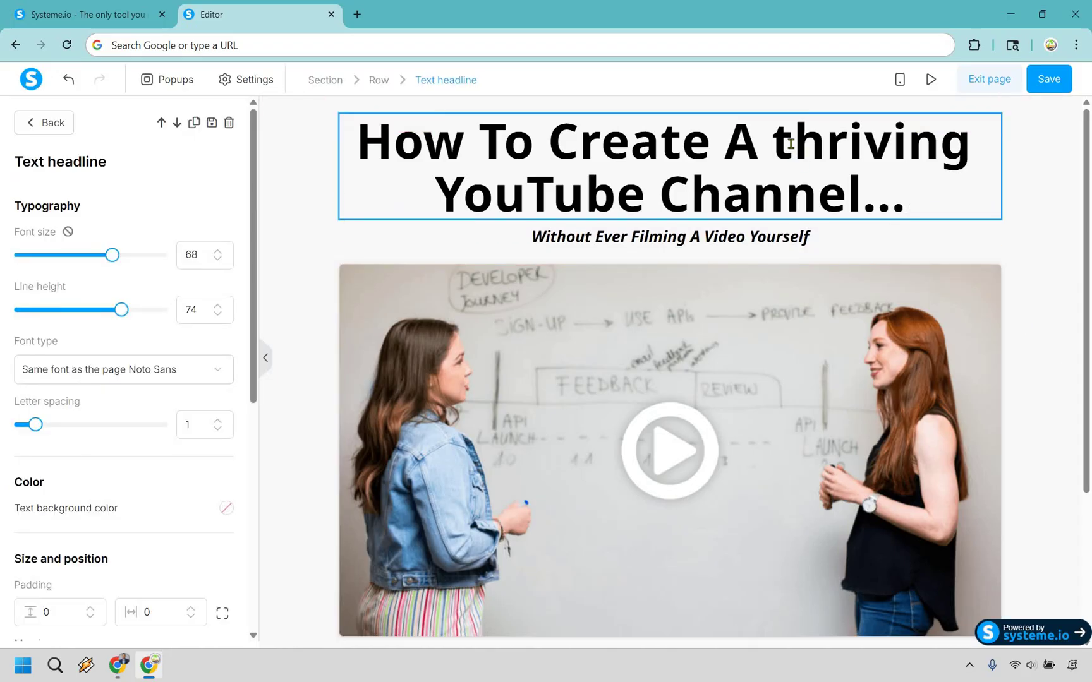
key("BackSpace")
type("T")
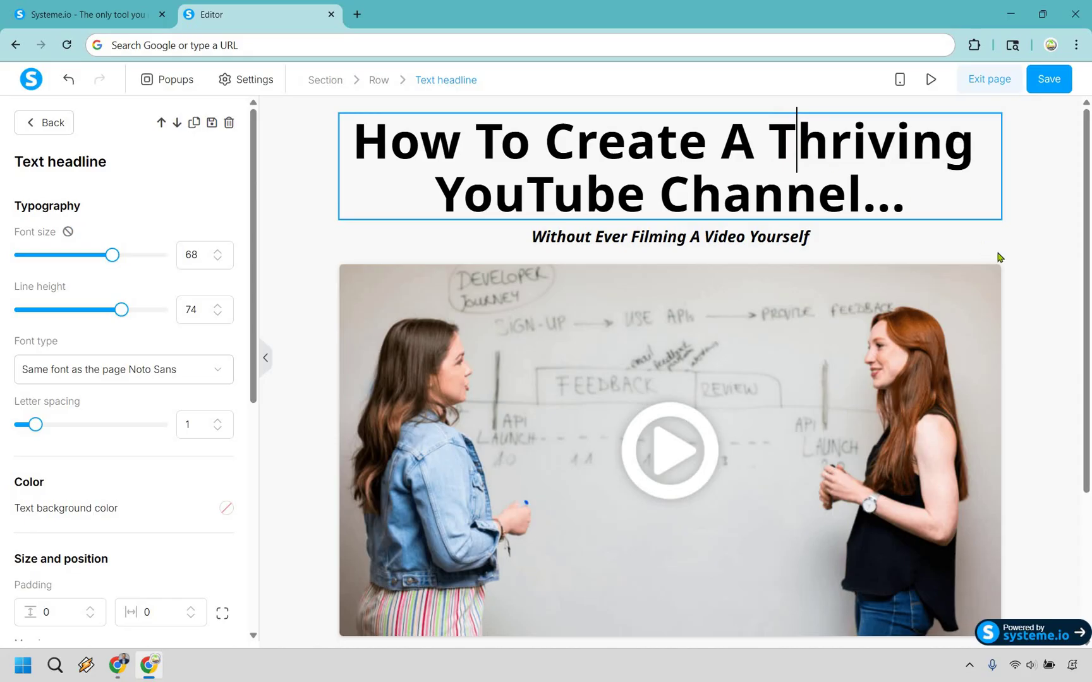
left_click(1066, 335)
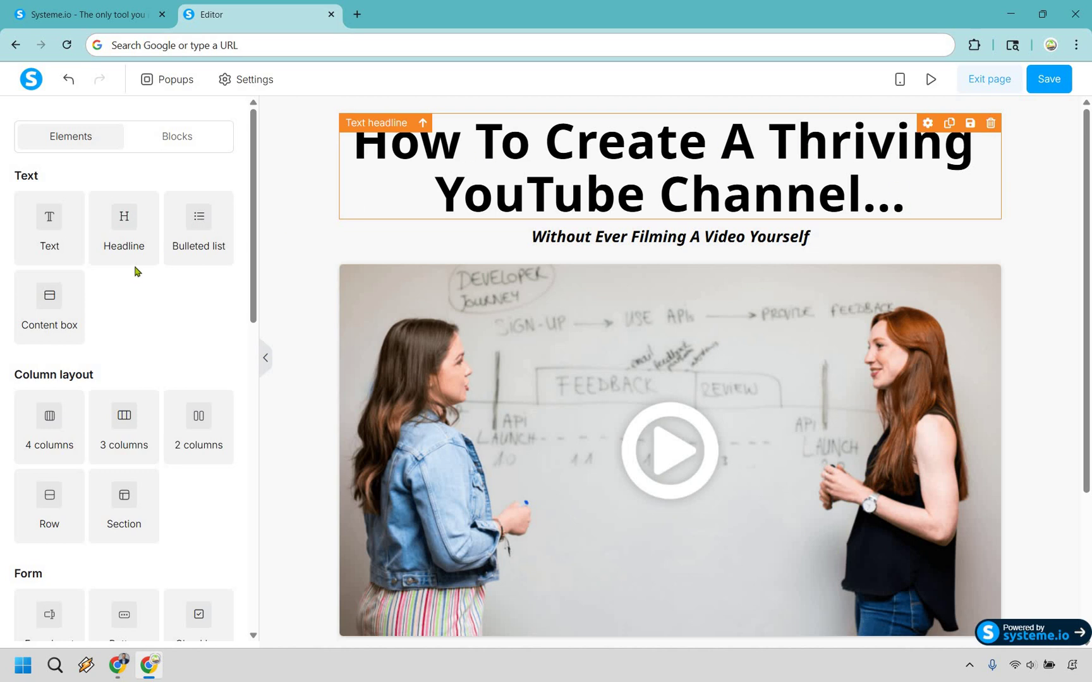
Reduce the headline's font size from 68 to 62
left_click(409, 204)
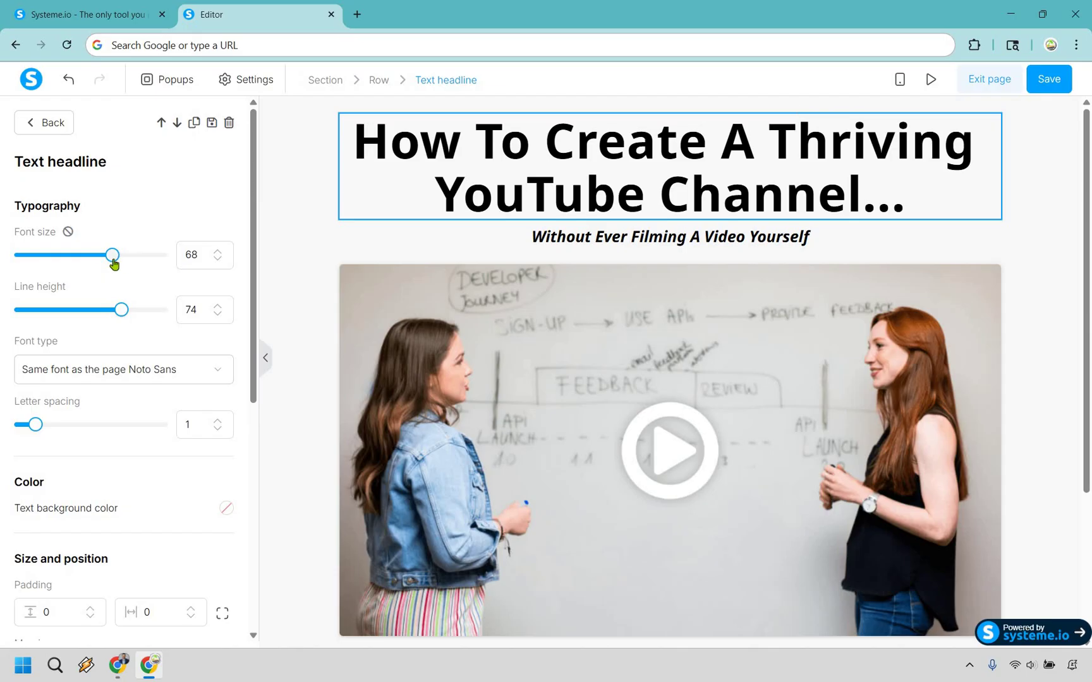
left_click_drag(113, 264, 104, 261)
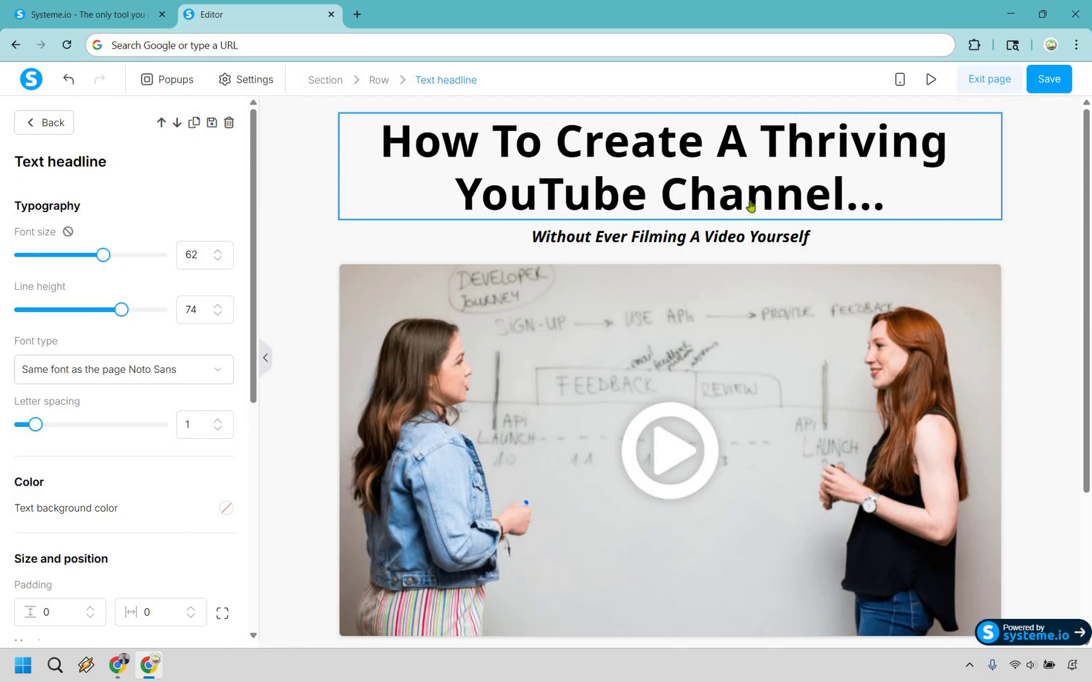
key("Escape")
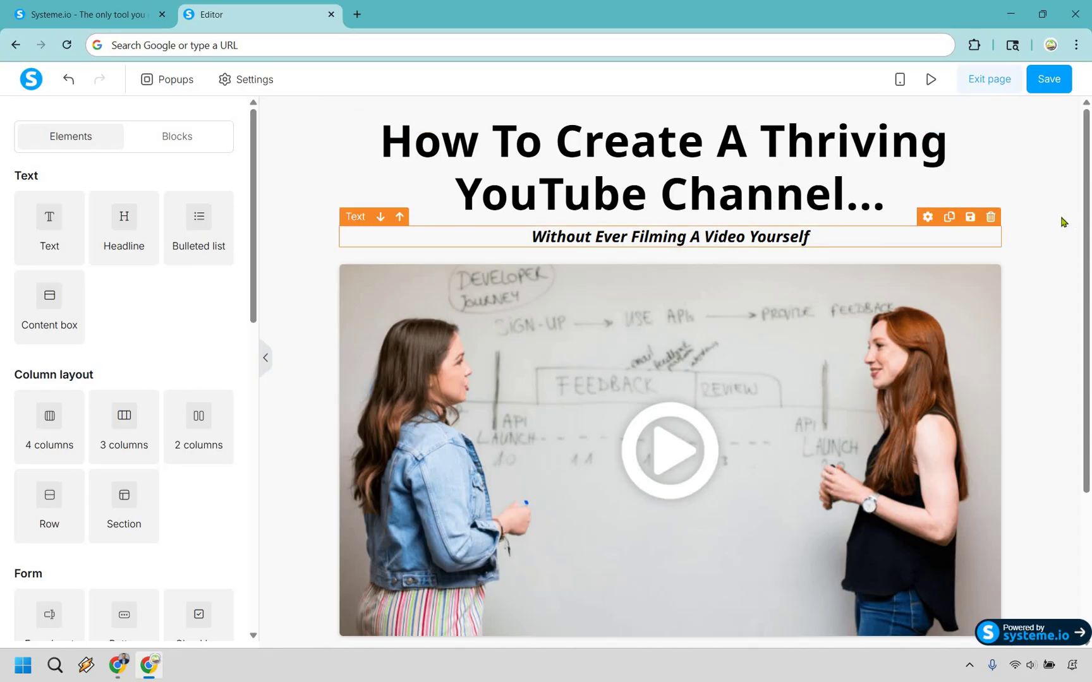
Bring up the Blocks list of ready-made page sections such as Opt-in forms and Testimonials
scroll(646, 325, "down", 2)
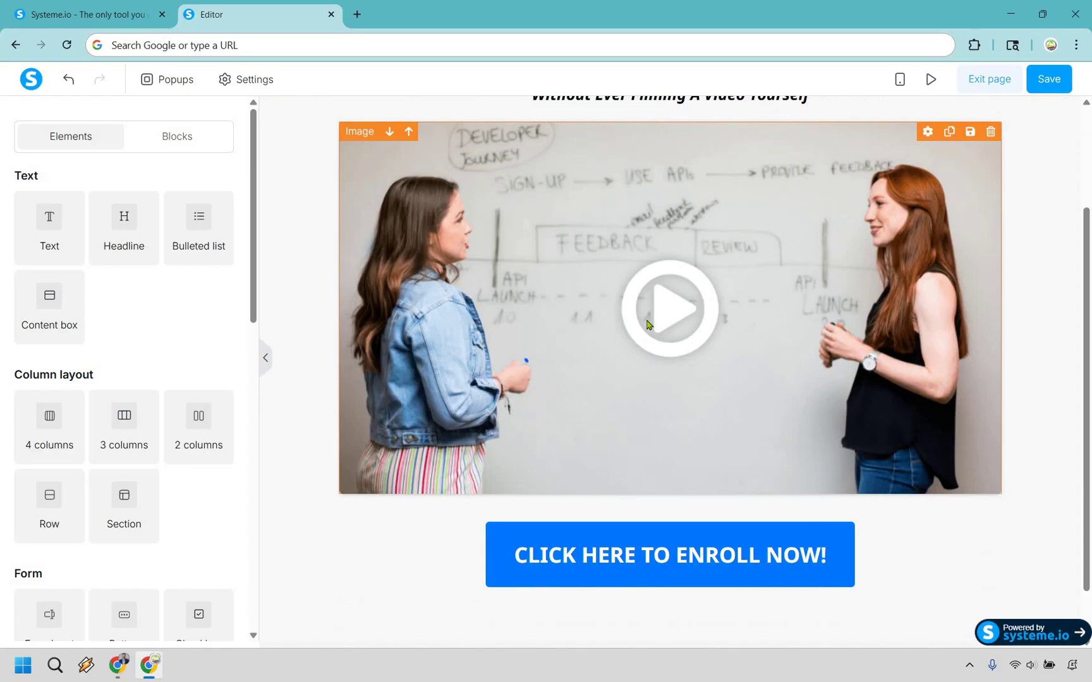
scroll(729, 321, "up", 1)
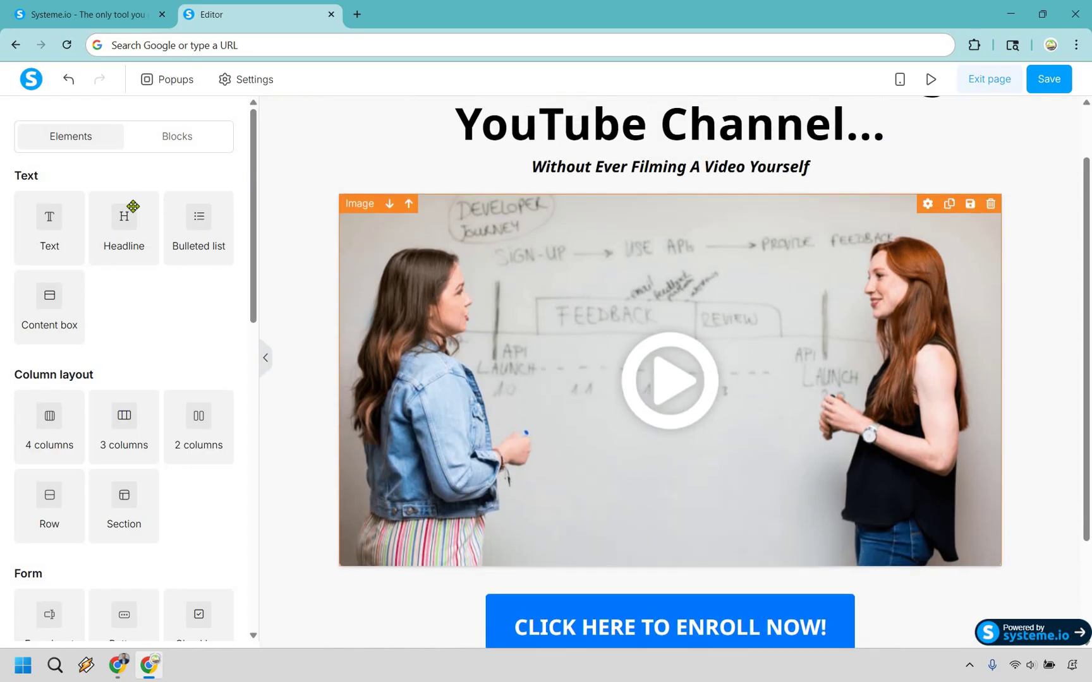
scroll(134, 207, "up", 1)
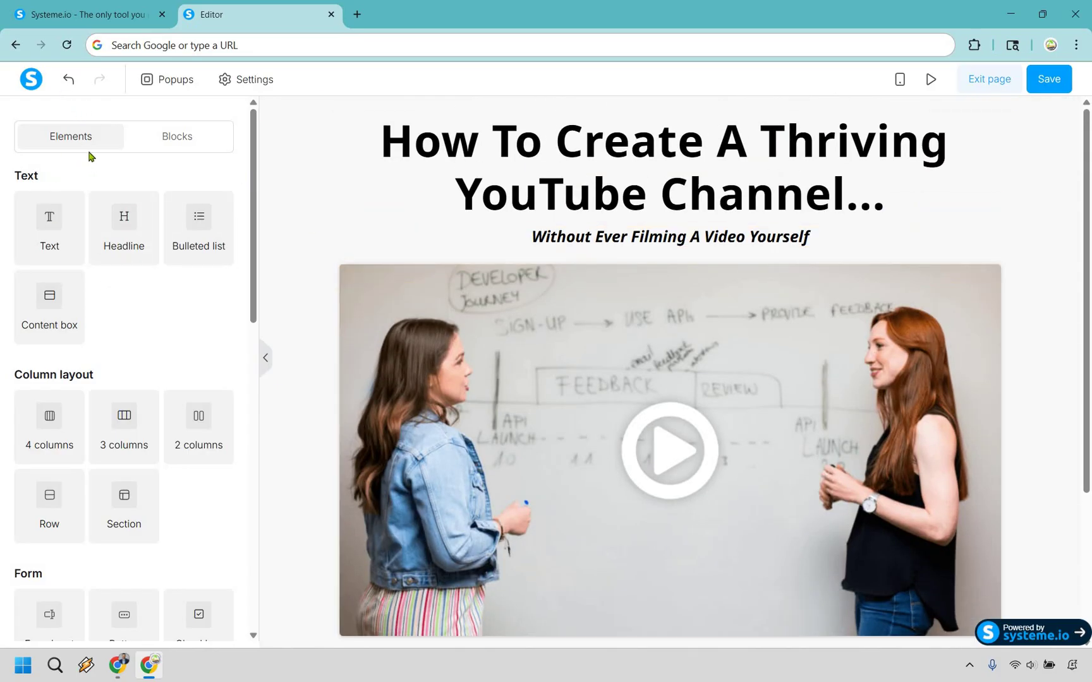
left_click(168, 141)
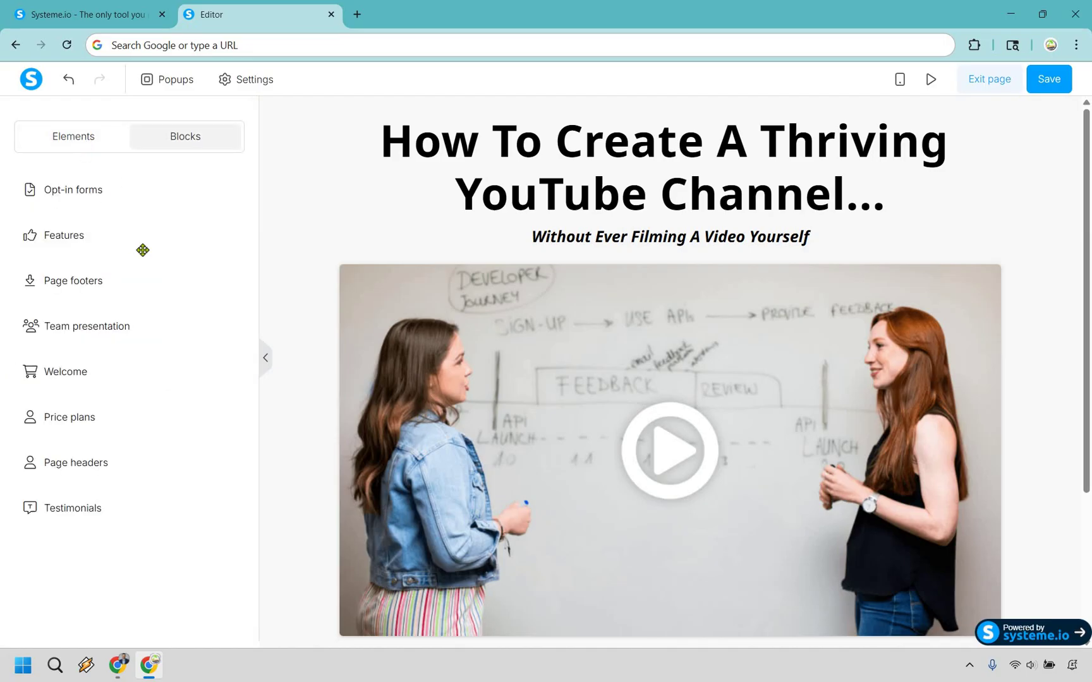
Add a Video element above the old thumbnail image, then delete the image block
scroll(141, 250, "down", 8)
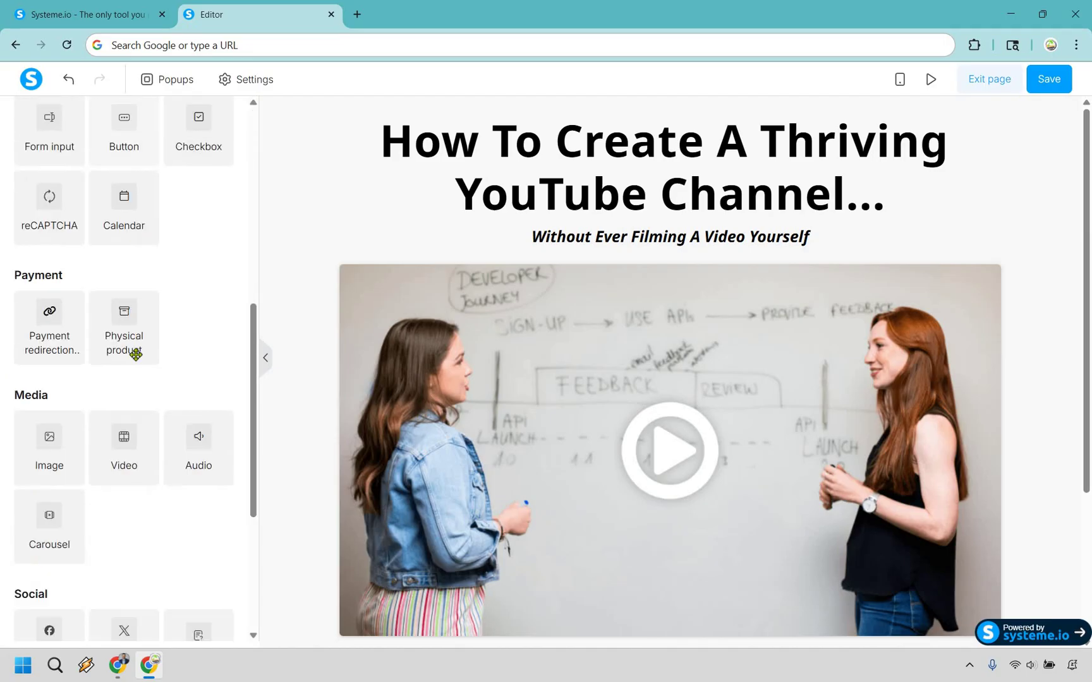
scroll(135, 355, "down", 2)
left_click_drag(124, 373, 537, 284)
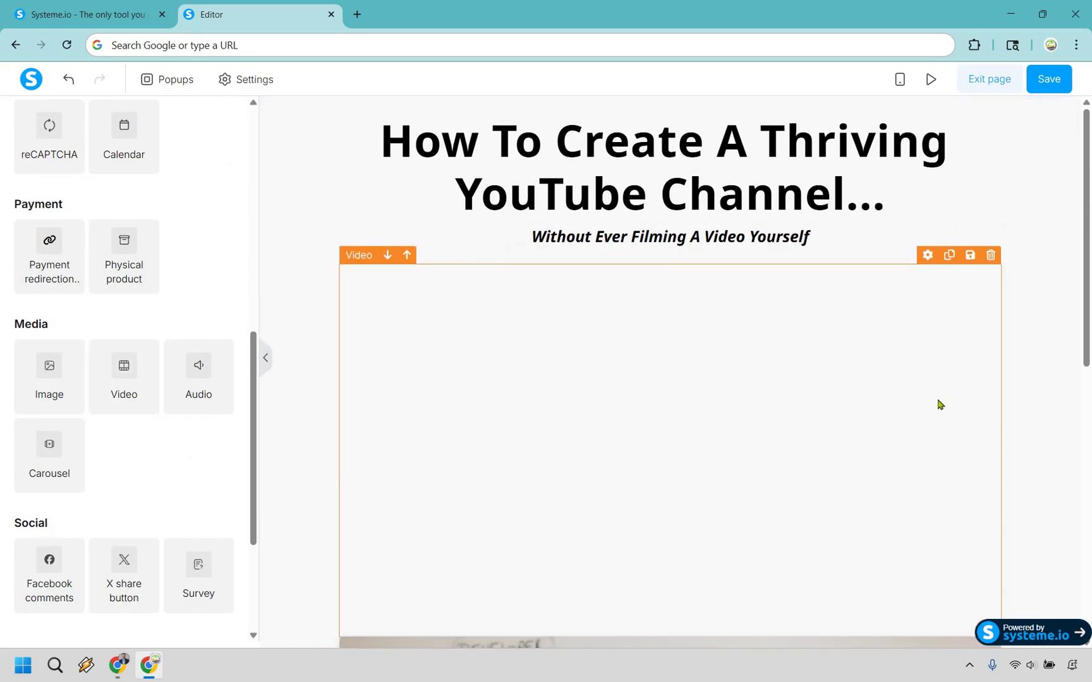
scroll(938, 404, "down", 5)
key("Delete")
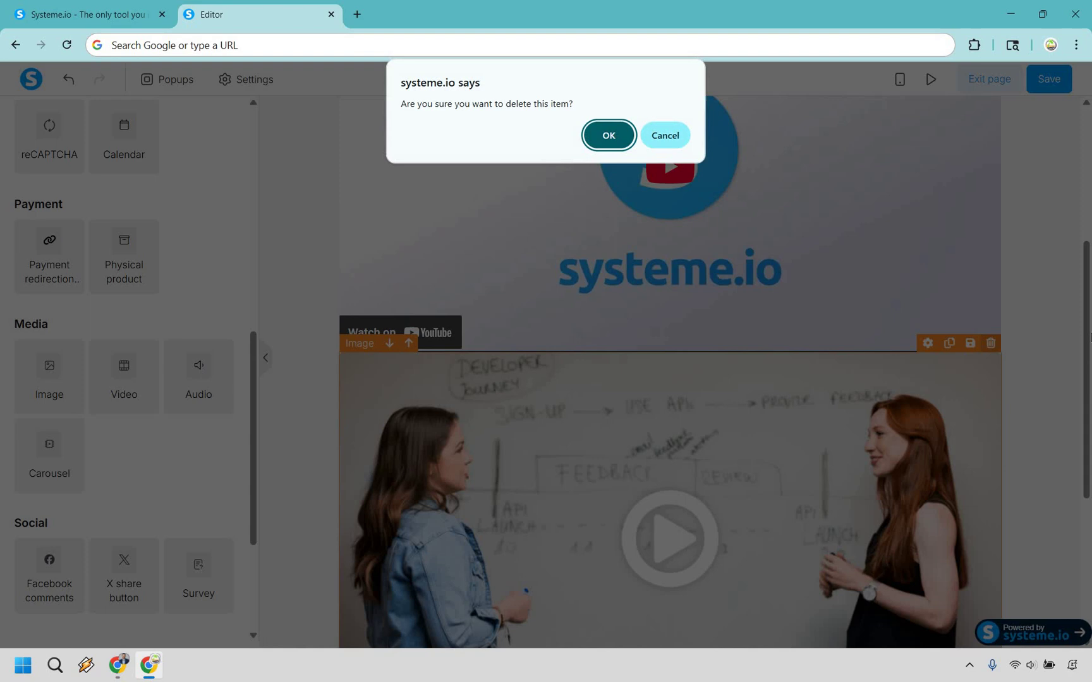
key("Return")
Raise the enroll button's top and bottom margin to 35
left_click(888, 491)
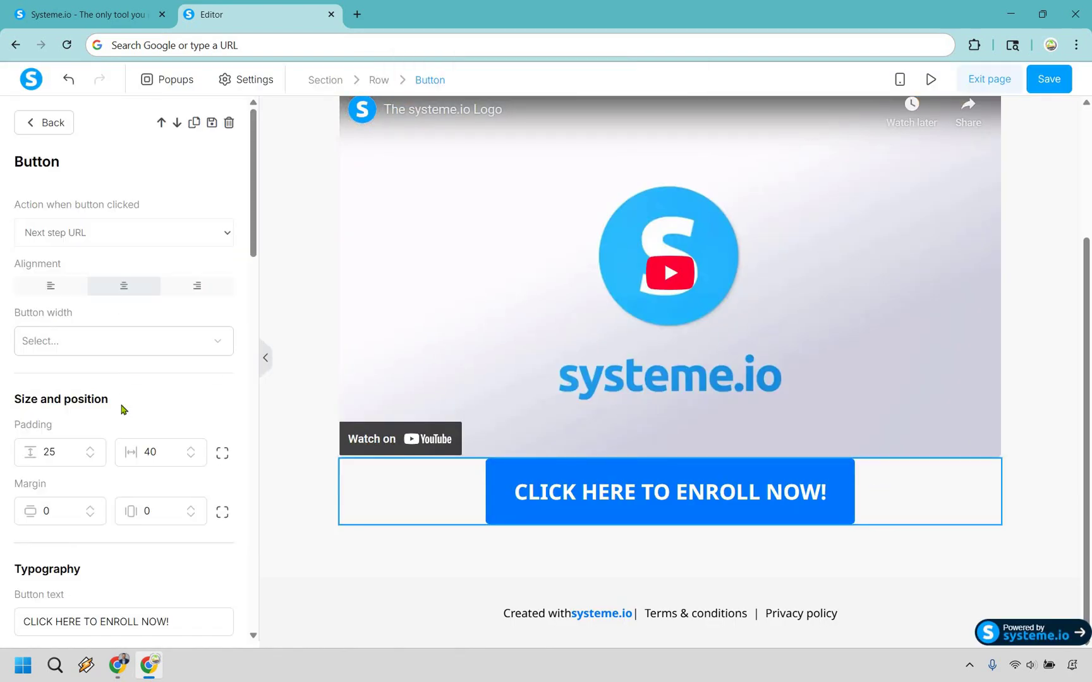
left_click(90, 508)
left_click(91, 508)
left_click(90, 508)
left_click(91, 508)
left_click(90, 508)
left_click(91, 508)
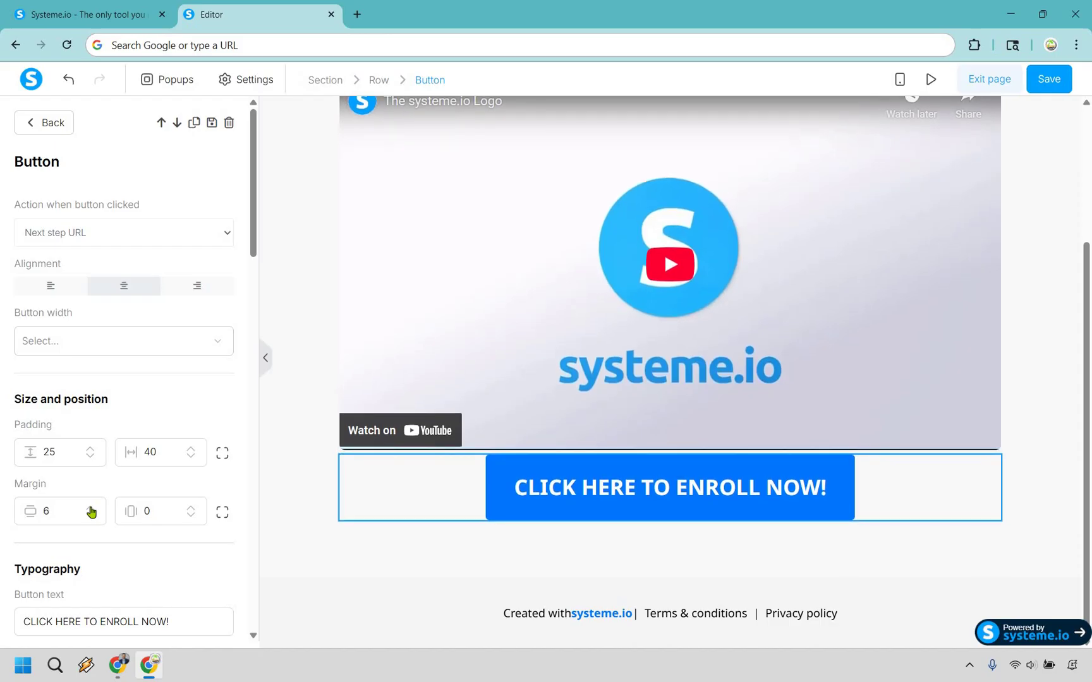
left_click(91, 508)
left_click(90, 508)
left_click(90, 508)
left_click(90, 508)
left_click(90, 507)
left_click(90, 507)
left_click(90, 508)
left_click(90, 508)
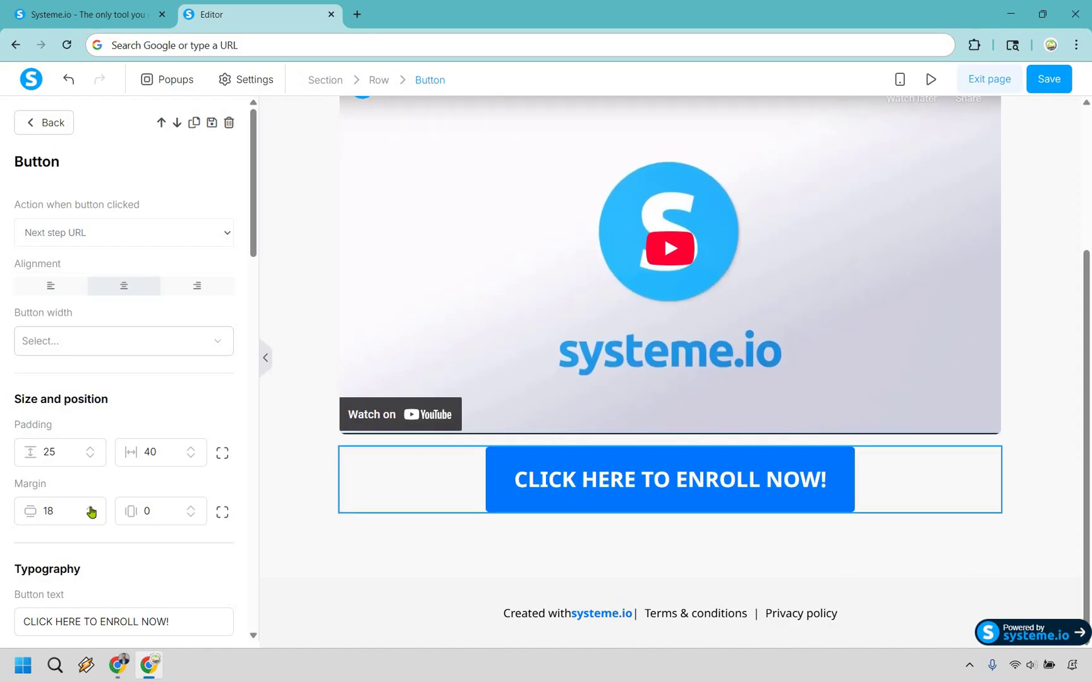
left_click(90, 508)
left_click(90, 507)
left_click(90, 508)
left_click(90, 507)
left_click(90, 508)
left_click(90, 507)
left_click(90, 508)
left_click(90, 508)
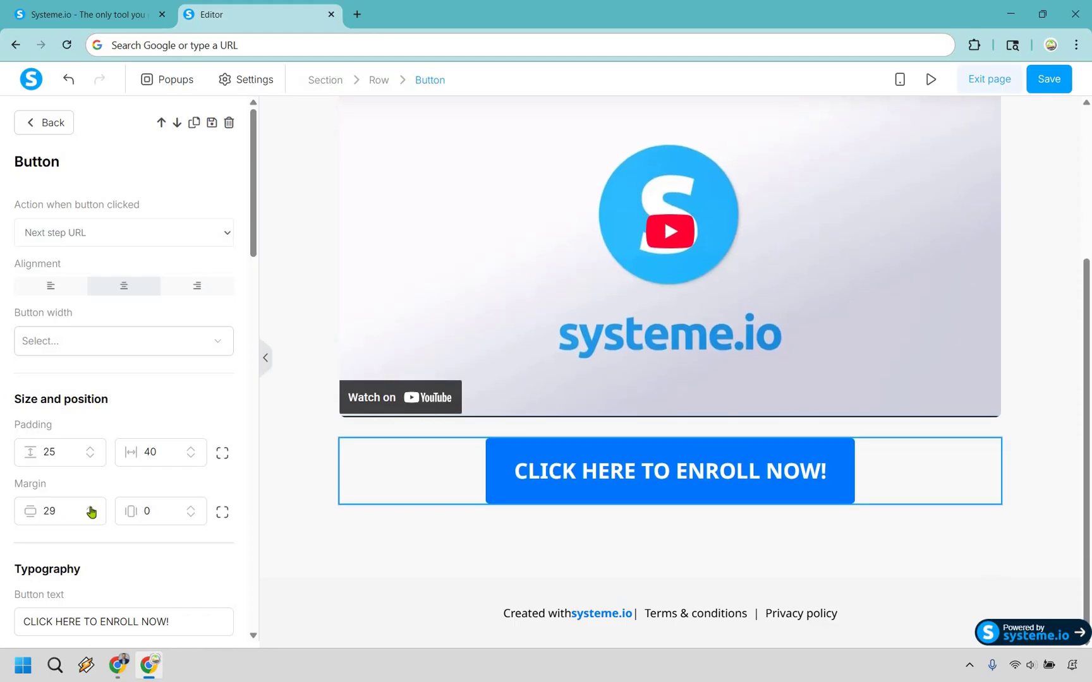
left_click(90, 509)
left_click(90, 509)
left_click(90, 509)
left_click(90, 509)
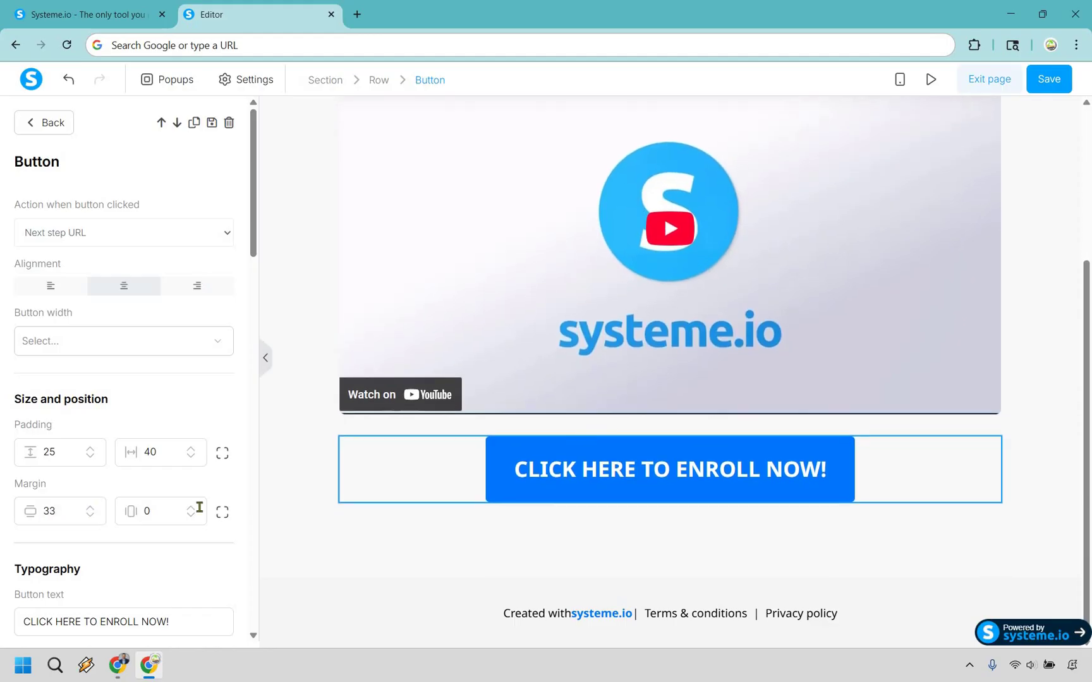
left_click(1047, 405)
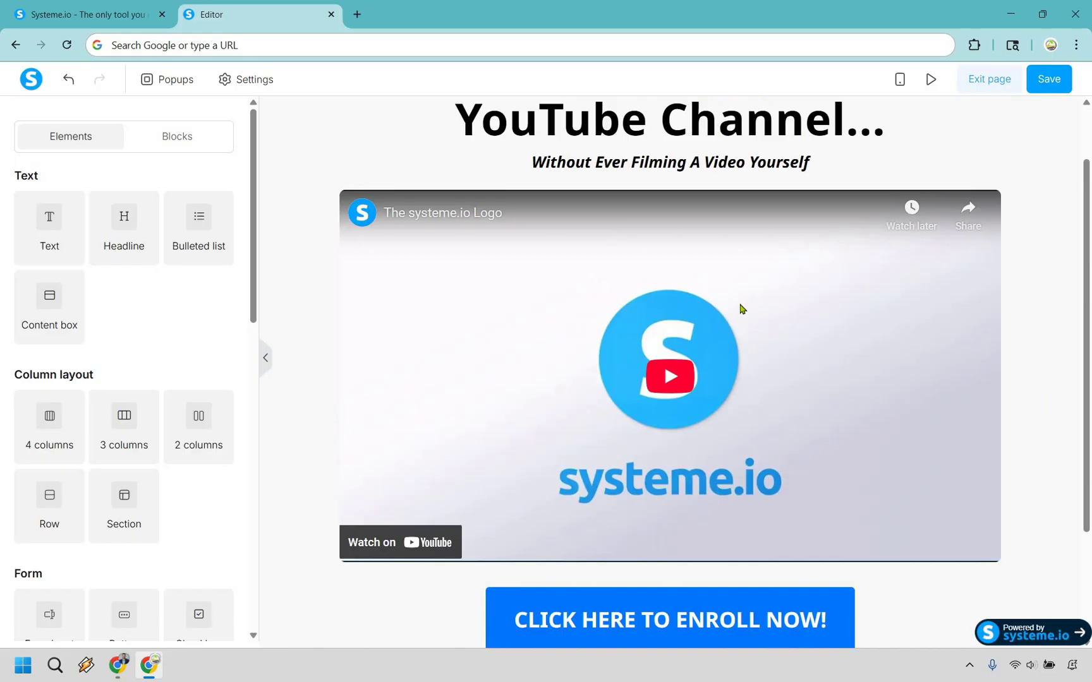
Keep Direct link as the video type and paste the Pictory AI Review 2025 YouTube link as the URL
left_click(353, 218)
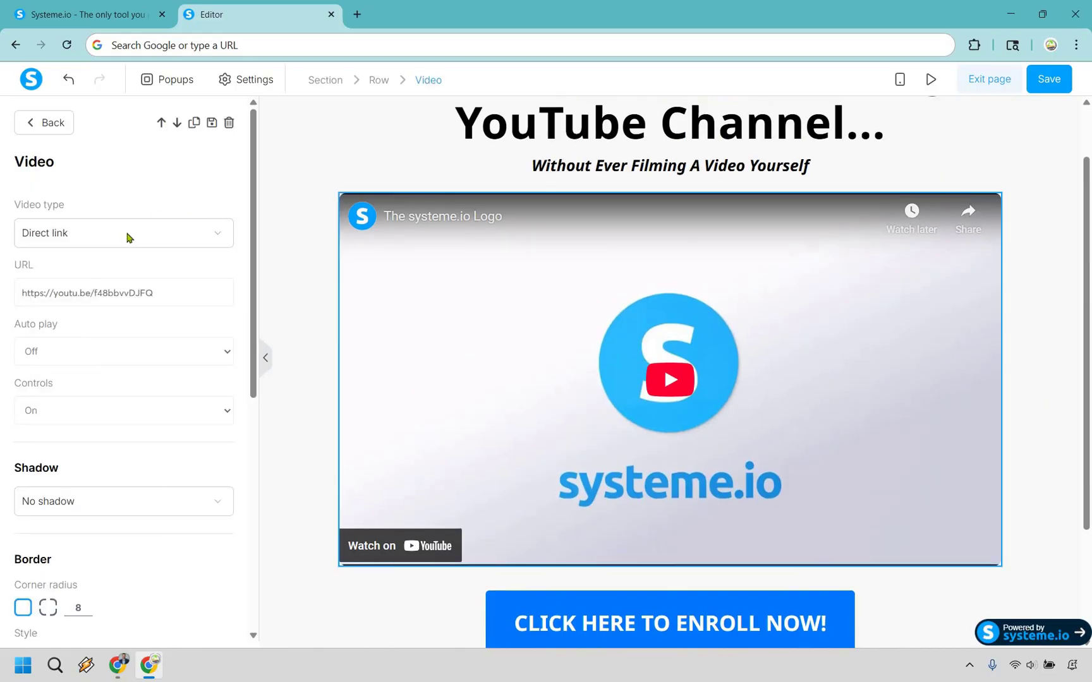
left_click(121, 245)
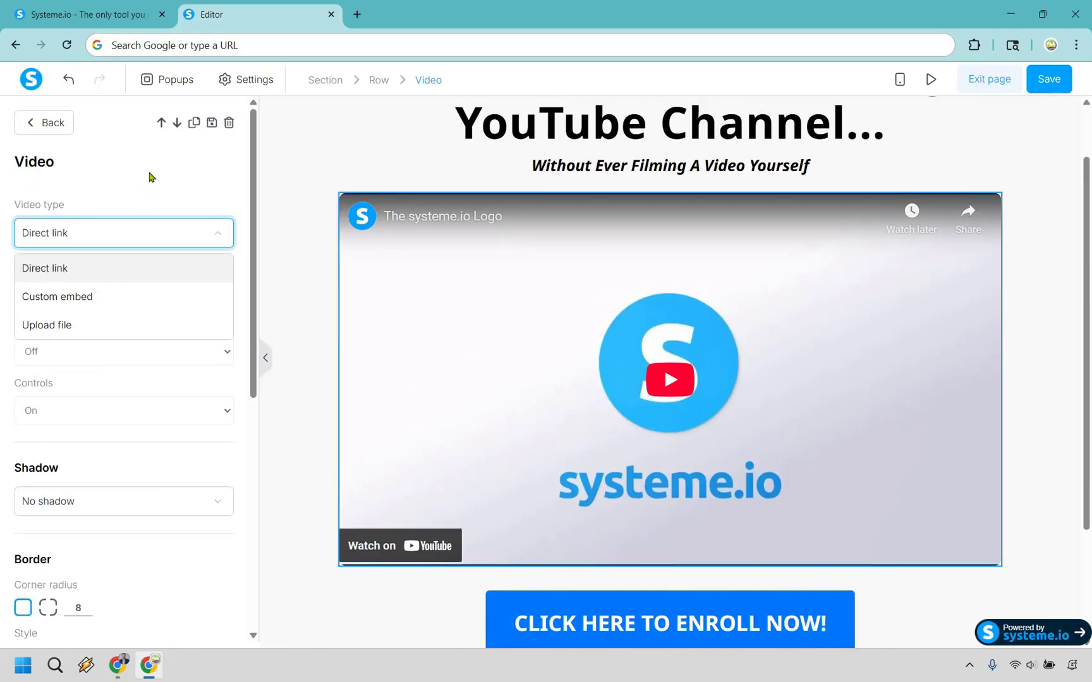
left_click(148, 278)
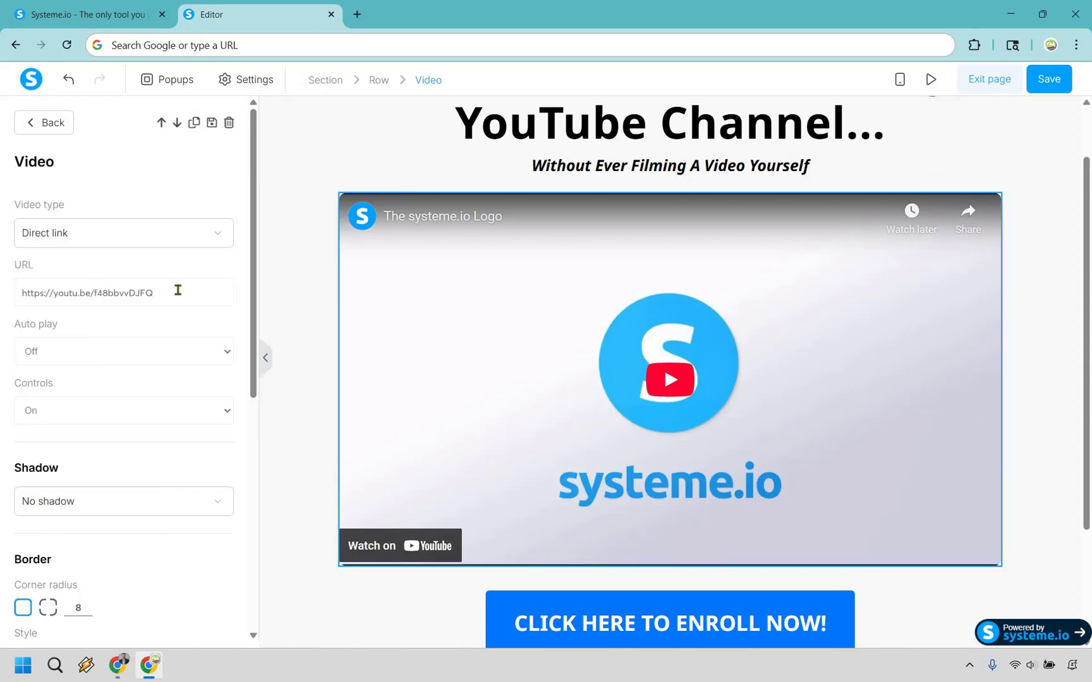
double_click(177, 290)
key("ctrl+a")
key("ctrl+v")
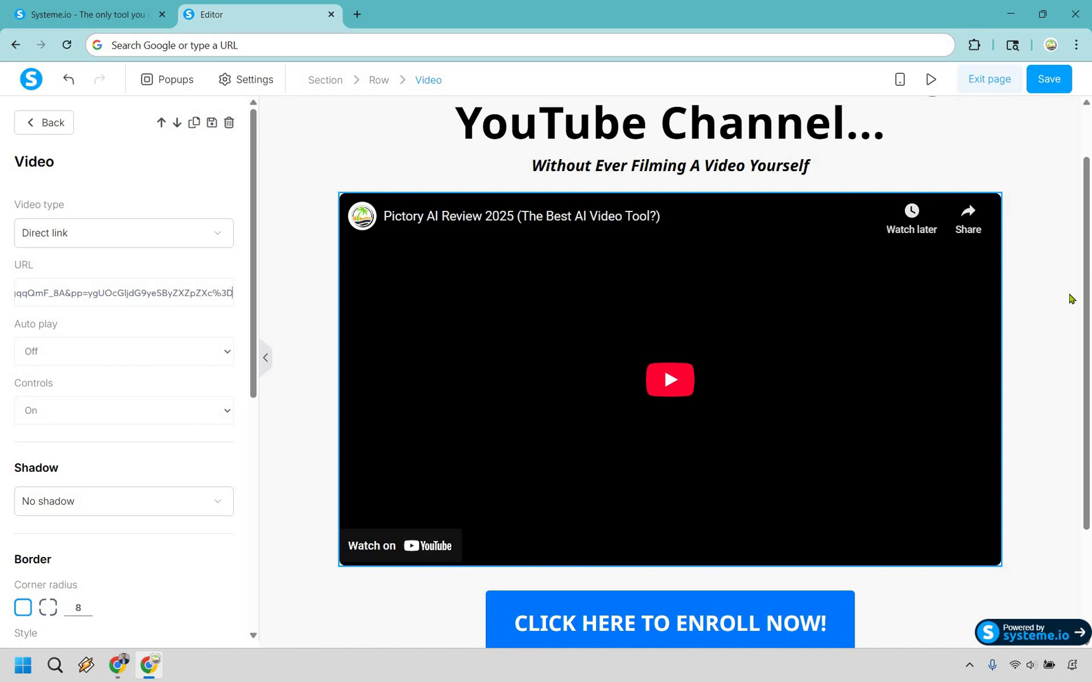
left_click(1072, 298)
scroll(1071, 299, "up", 1)
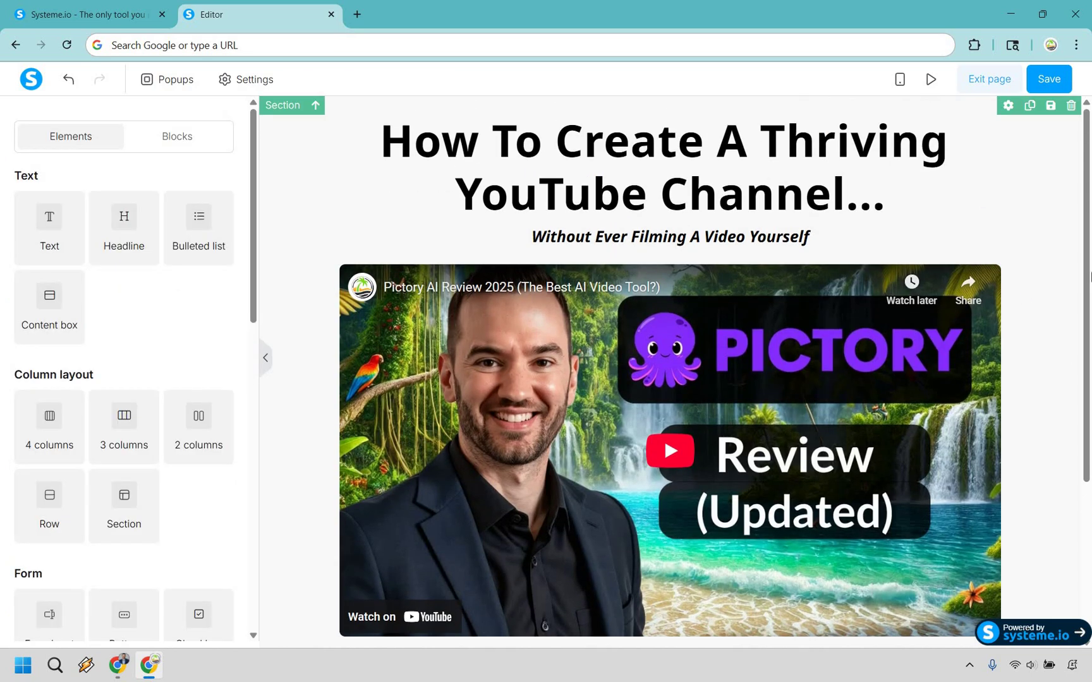
scroll(663, 469, "down", 3)
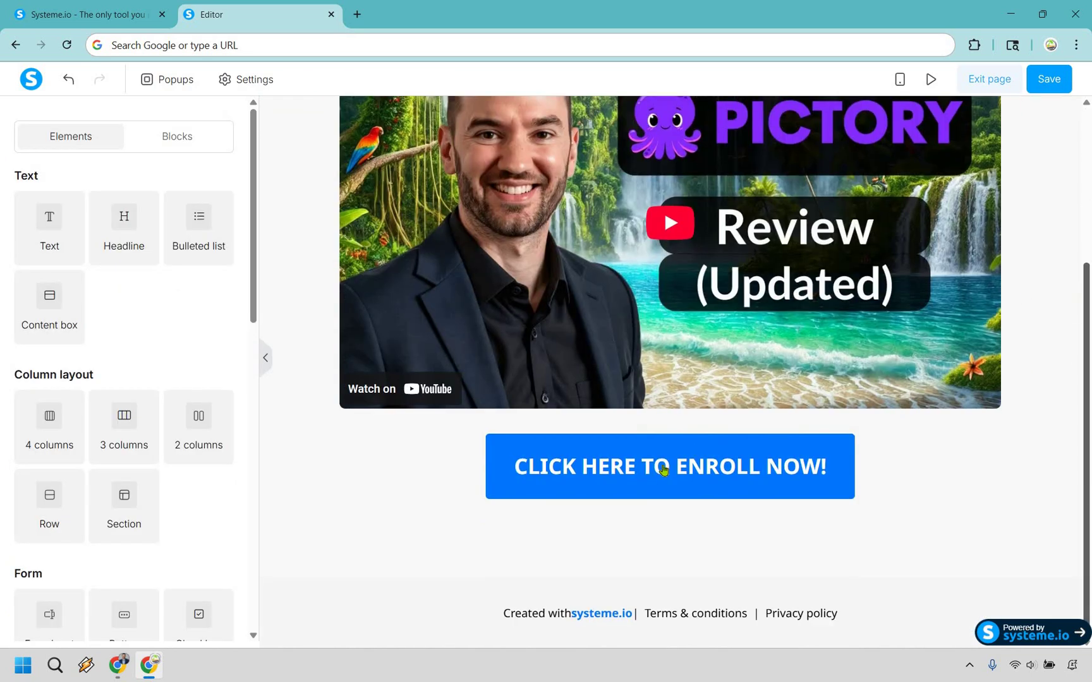
Try Fill width on the enroll button, then set its width back to Fluid
left_click(412, 411)
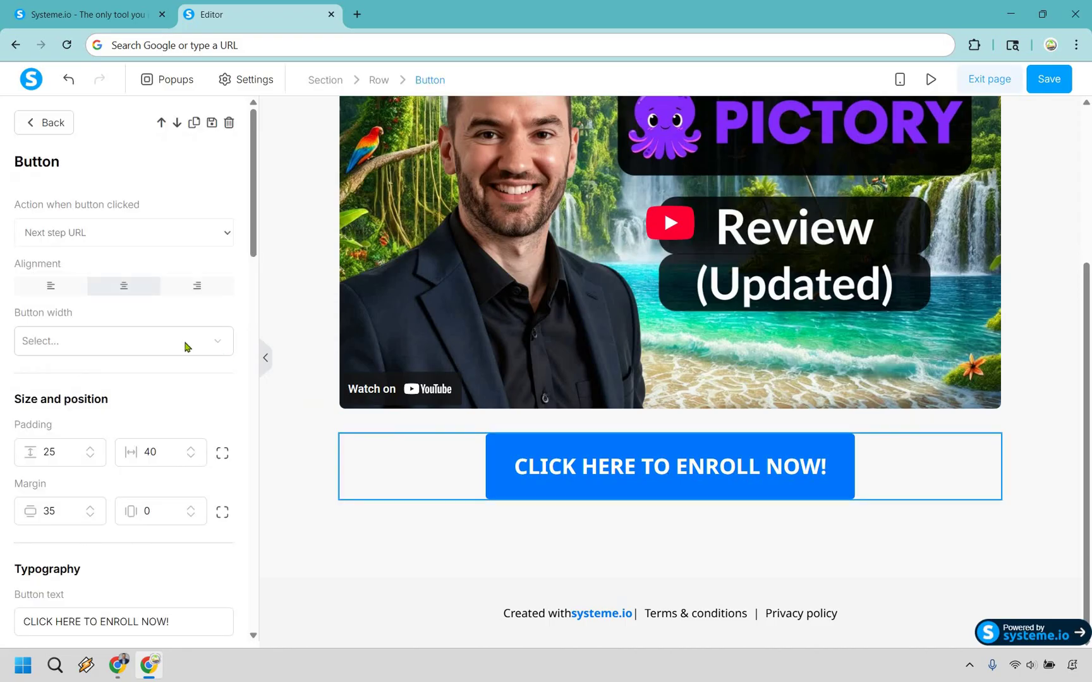
left_click(166, 343)
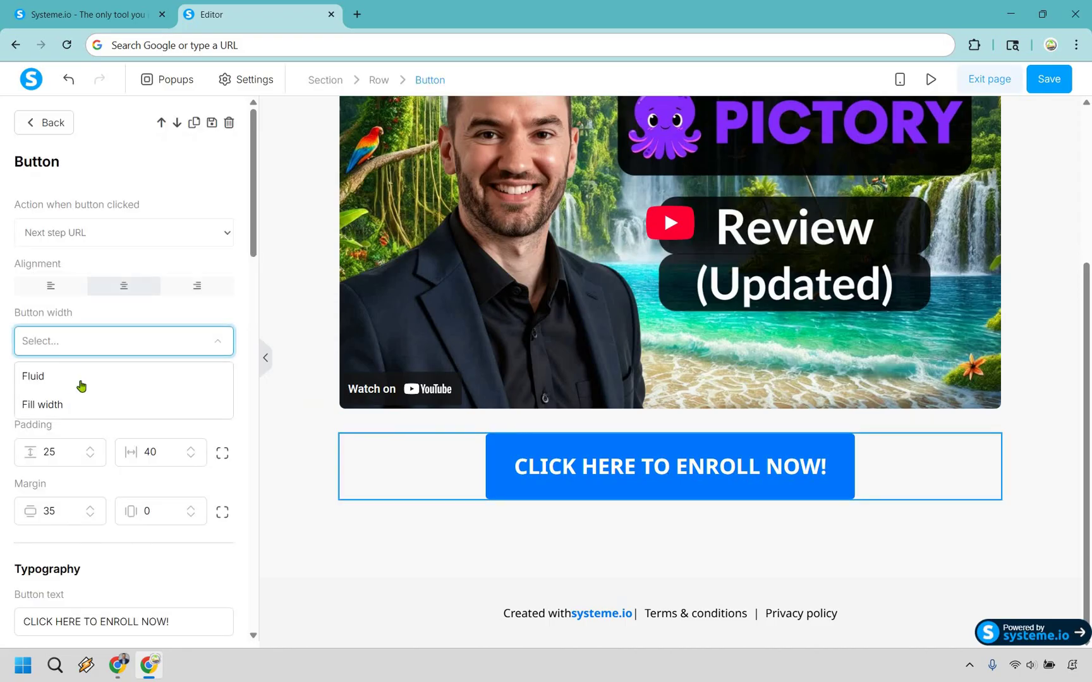
key("Return")
left_click(108, 336)
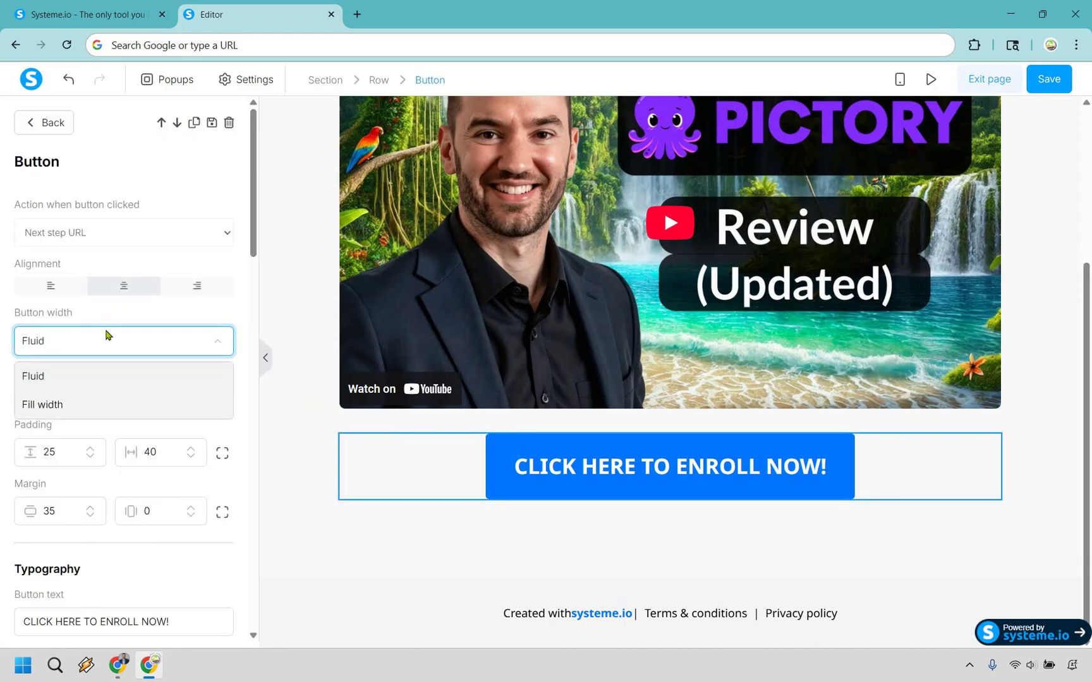
key("Down")
key("Return")
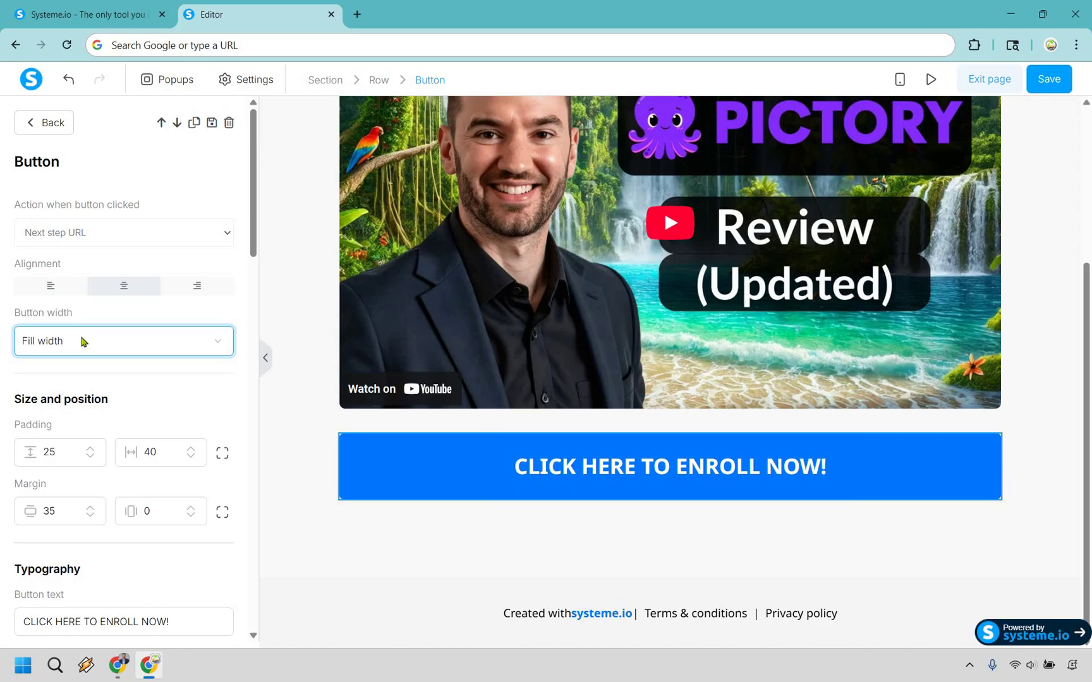
left_click(126, 341)
left_click(127, 379)
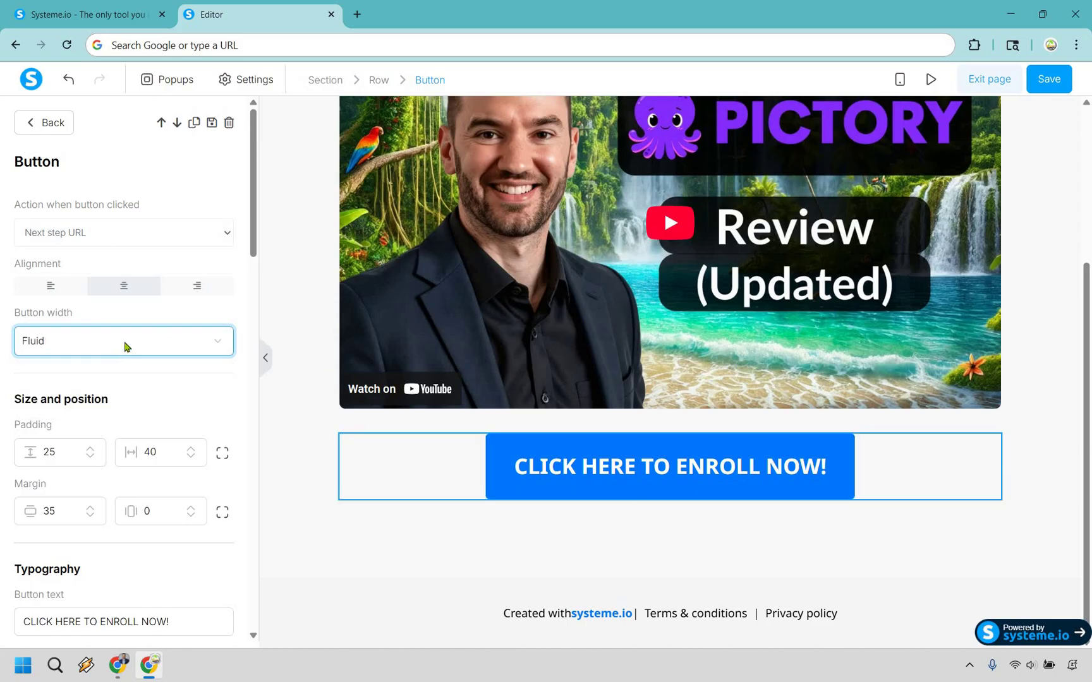
Change the button text to 'Click Here To Try Pictory Today'
scroll(170, 406, "down", 3)
left_click(171, 406)
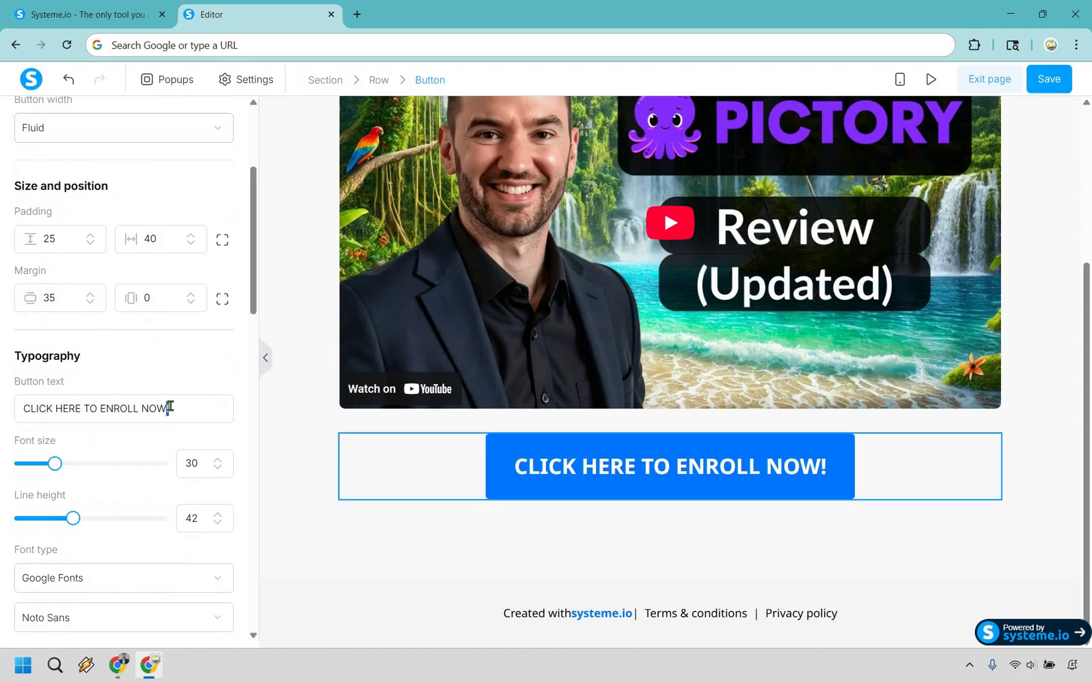
key("ctrl+a")
type("Cli")
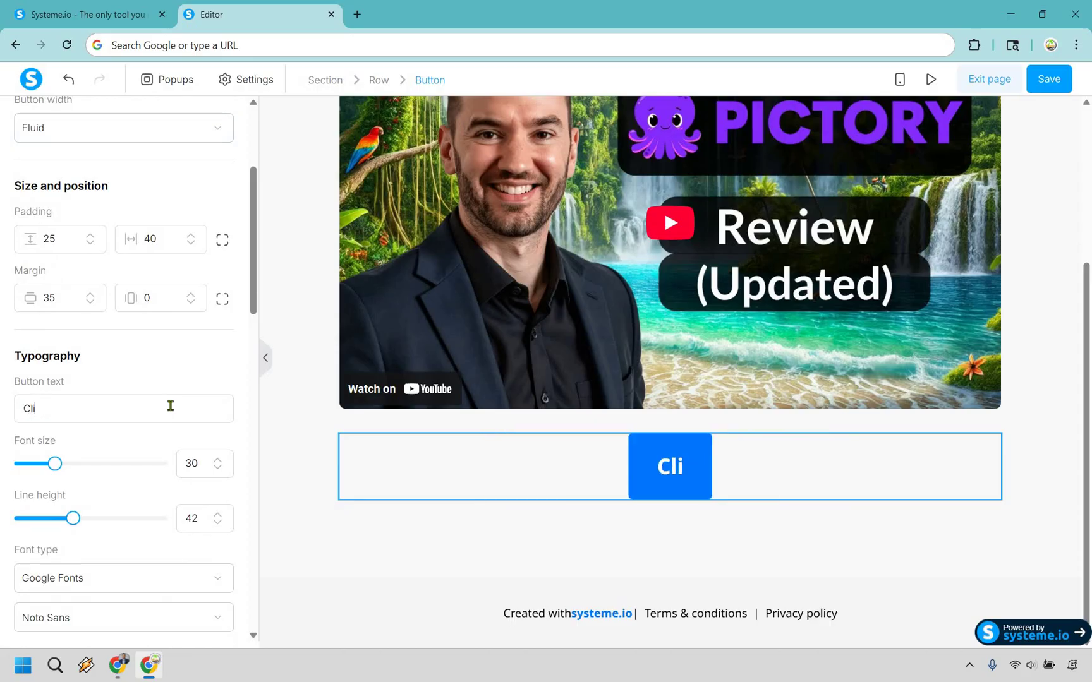
type("ck Here To Tr")
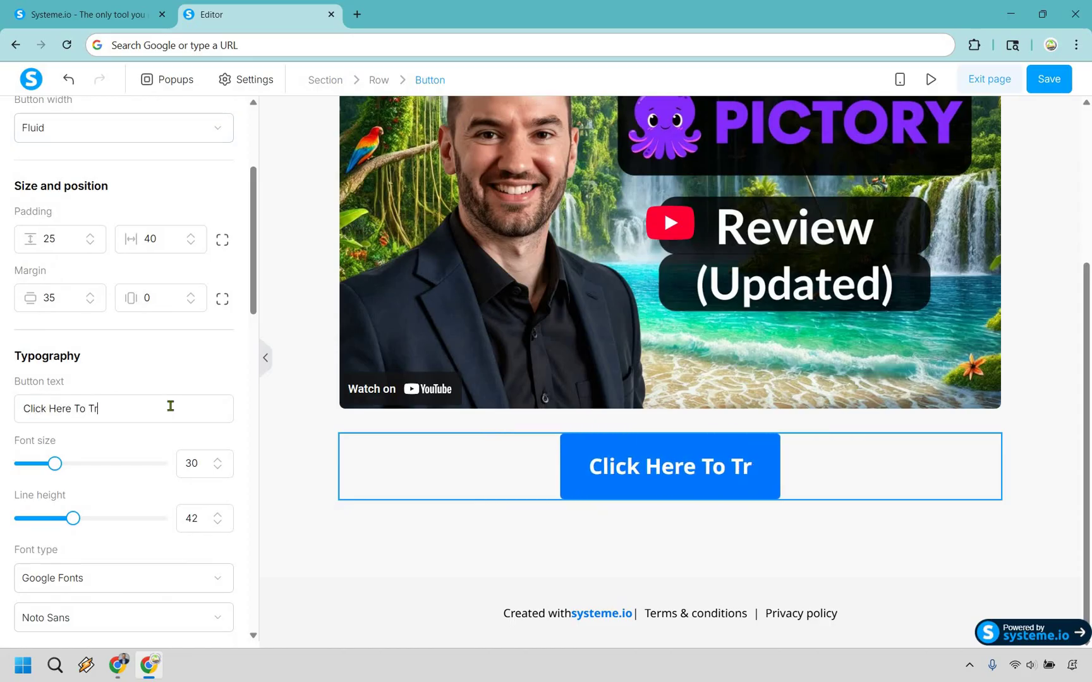
type("y Pictory Today")
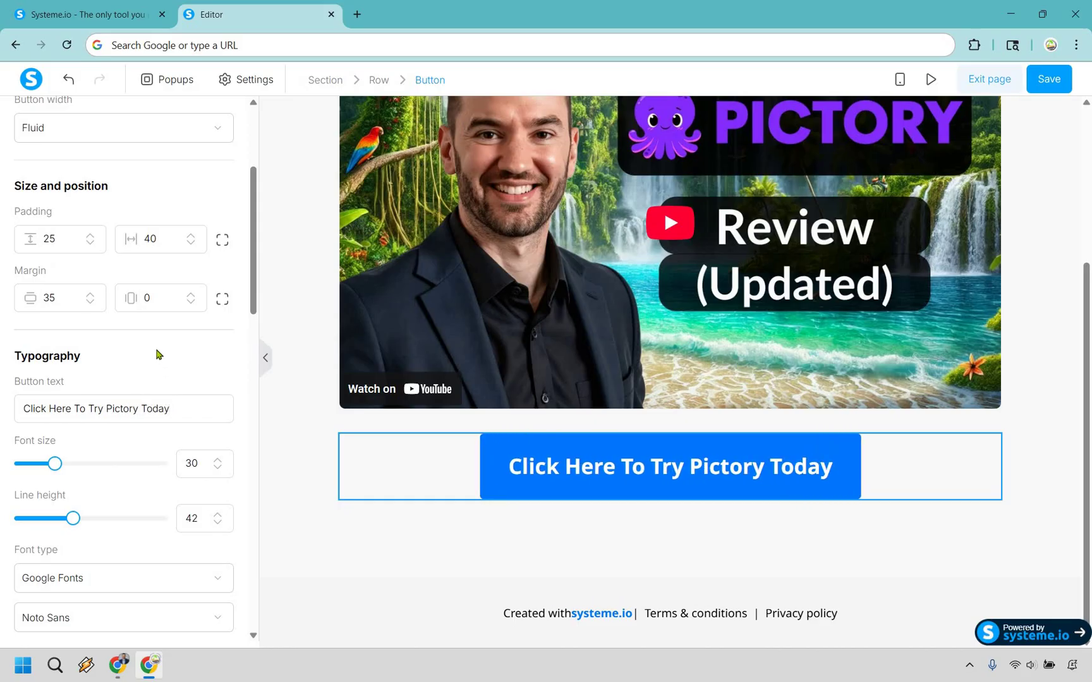
scroll(157, 357, "down", 4)
scroll(158, 354, "down", 6)
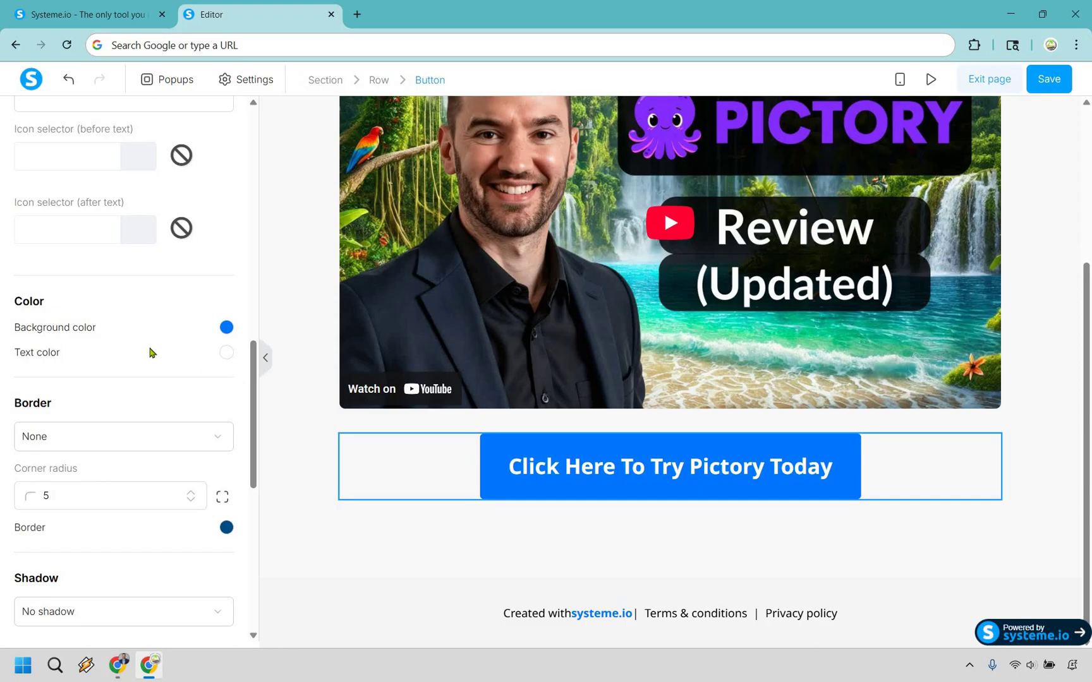
scroll(151, 352, "down", 5)
scroll(152, 352, "up", 13)
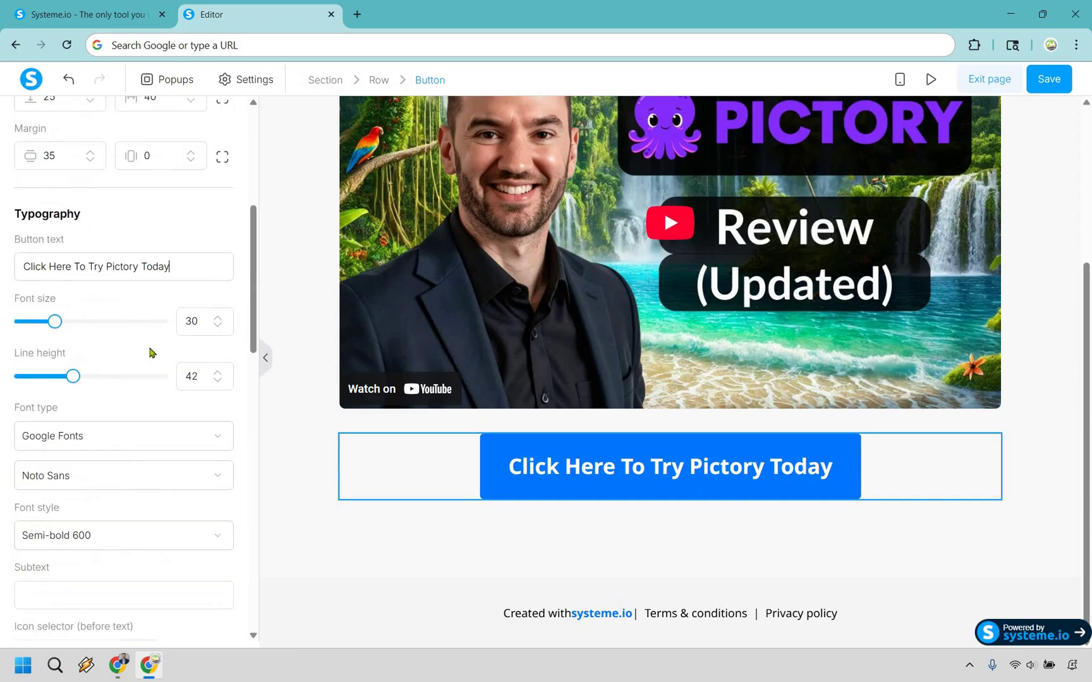
scroll(151, 352, "up", 6)
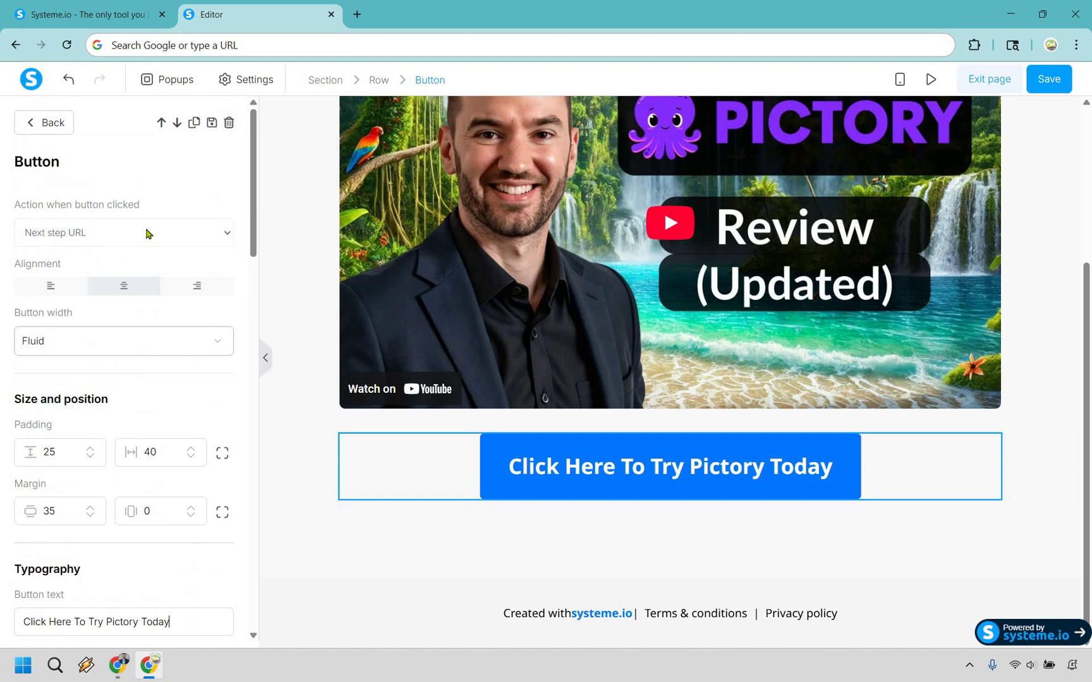
left_click(146, 234)
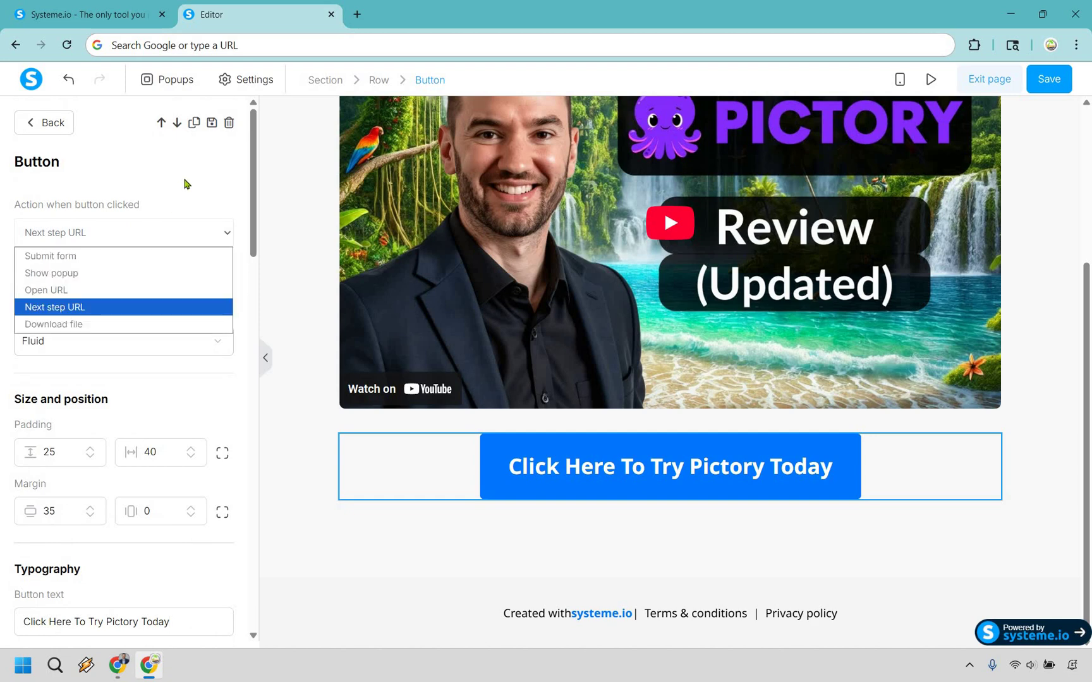
left_click(150, 232)
left_click(151, 232)
left_click(63, 290)
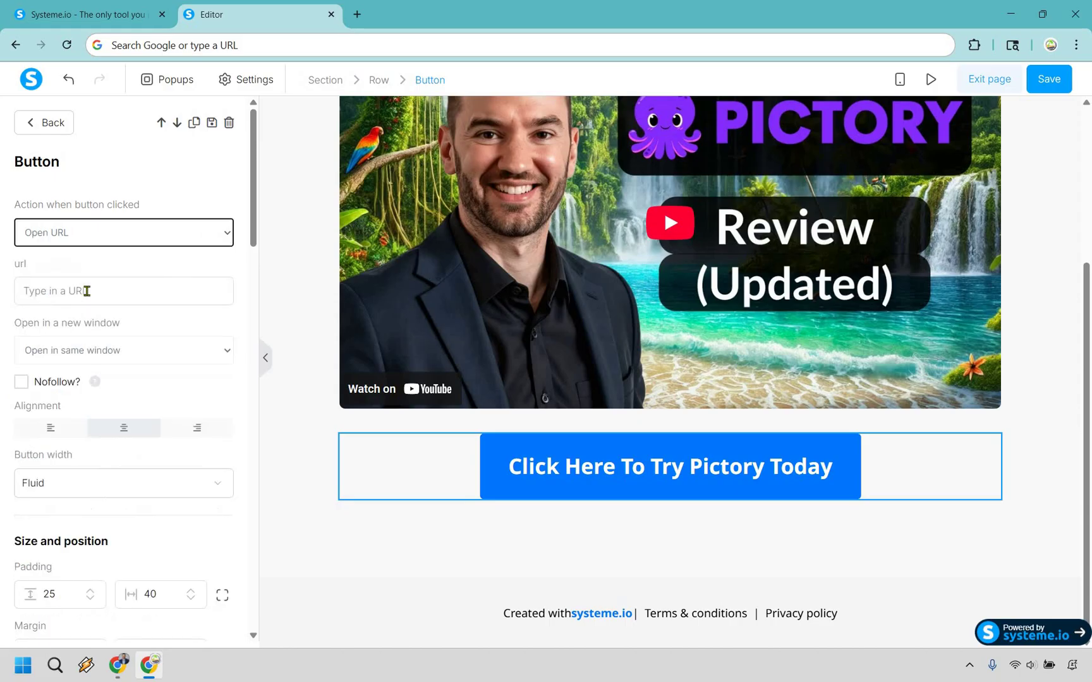
left_click(86, 291)
type("htt")
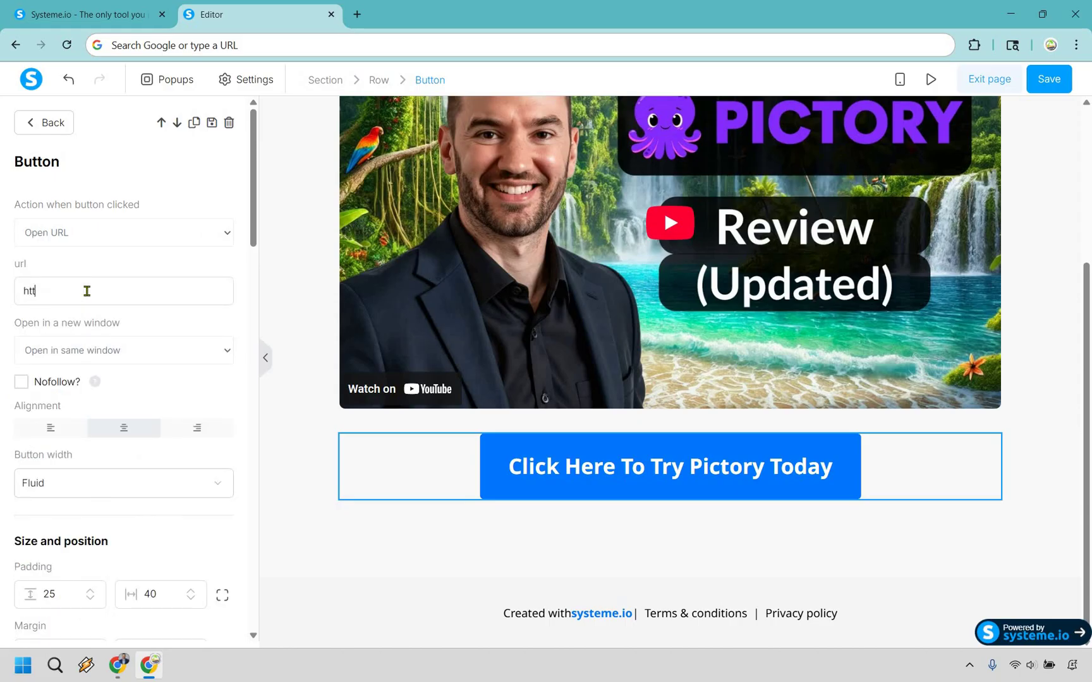
type("ps://www.pictory.ai")
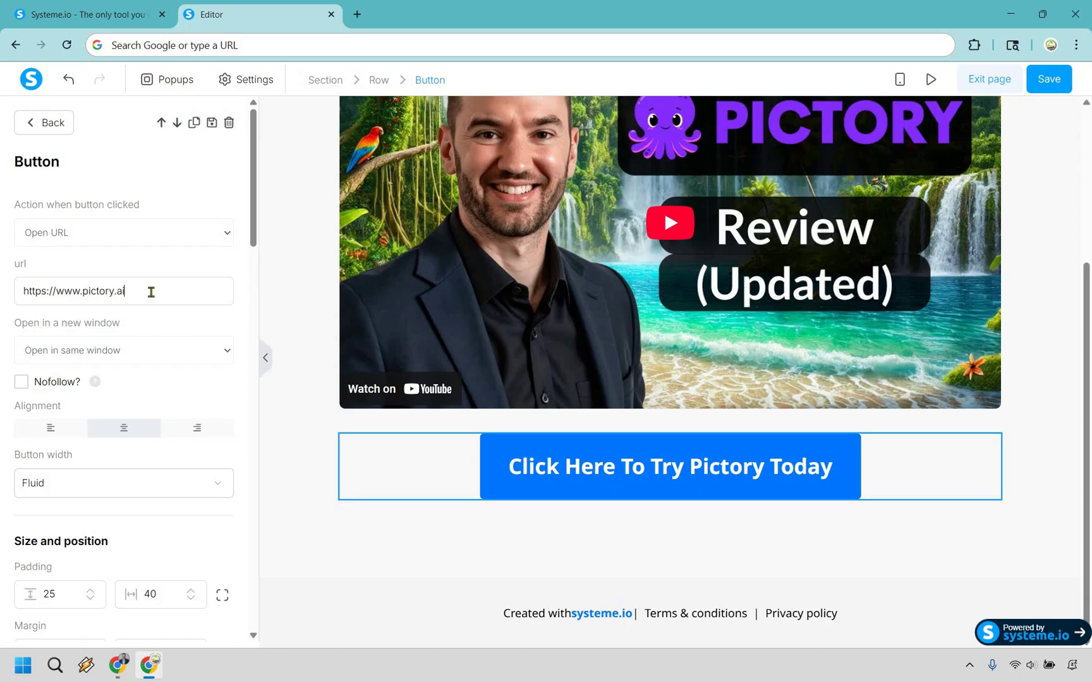
key("shift+Left")
key("shift+Left")
key("shift+Left")
key("shift+Left")
key("shift+Left")
key("shift+Left")
key("shift+Left")
key("shift+Left")
key("shift+Left")
key("shift+Left")
key("shift+Left")
key("shift+Left")
key("shift+Left")
key("shift+Left")
key("shift+Left")
type("marketingisl.com/pictory")
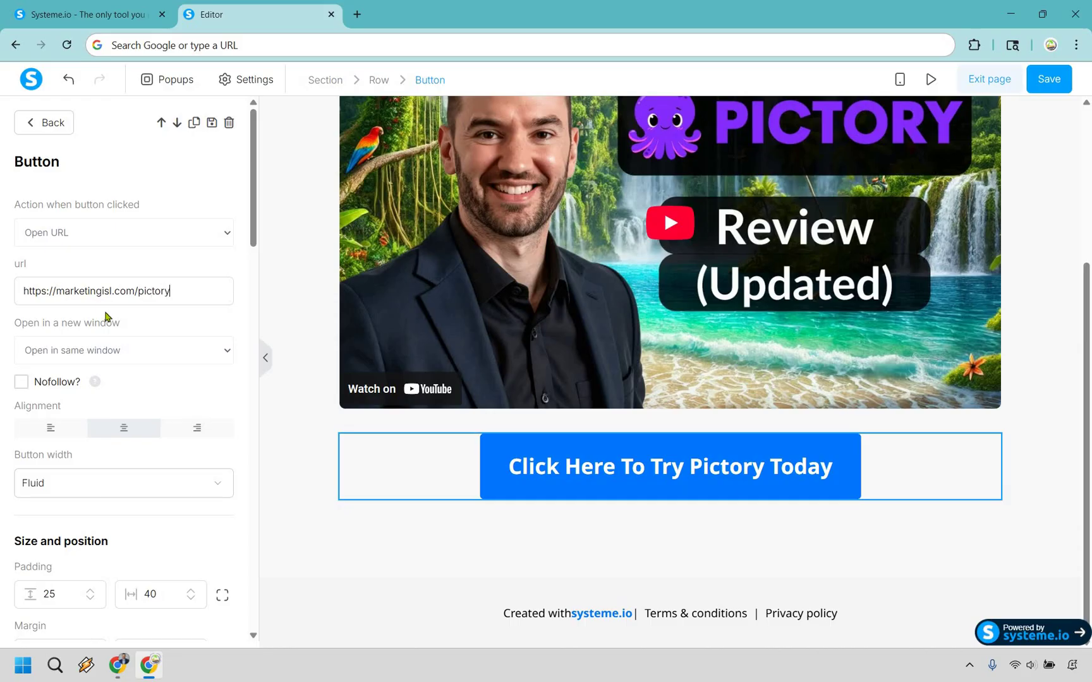
Make the button's link open in a new window
left_click(129, 353)
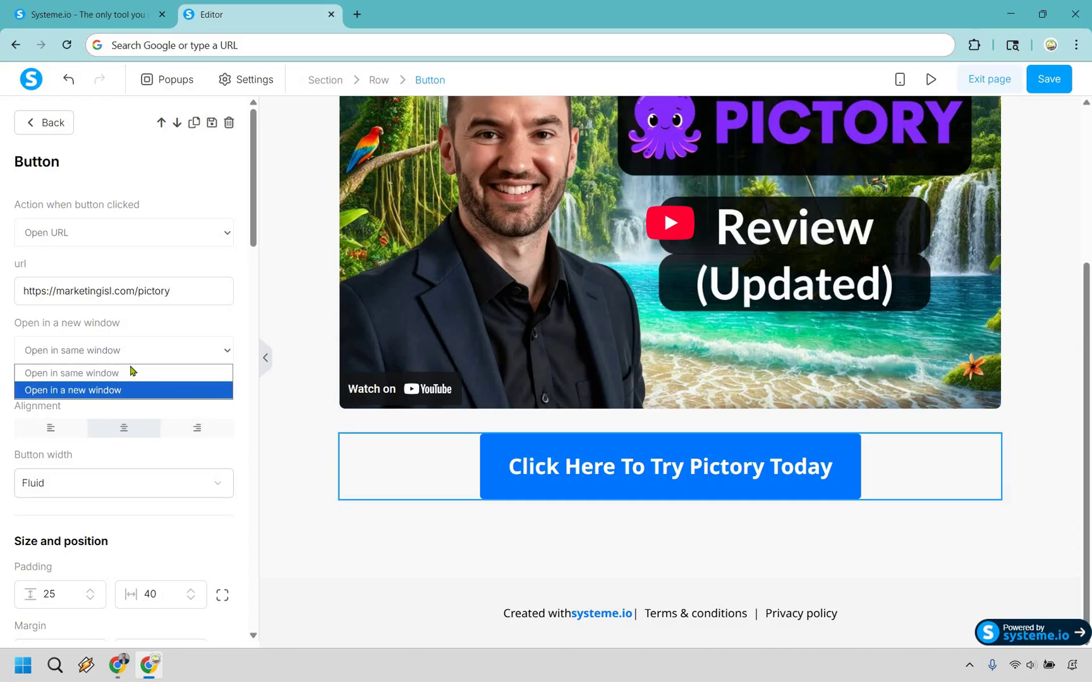
key("Return")
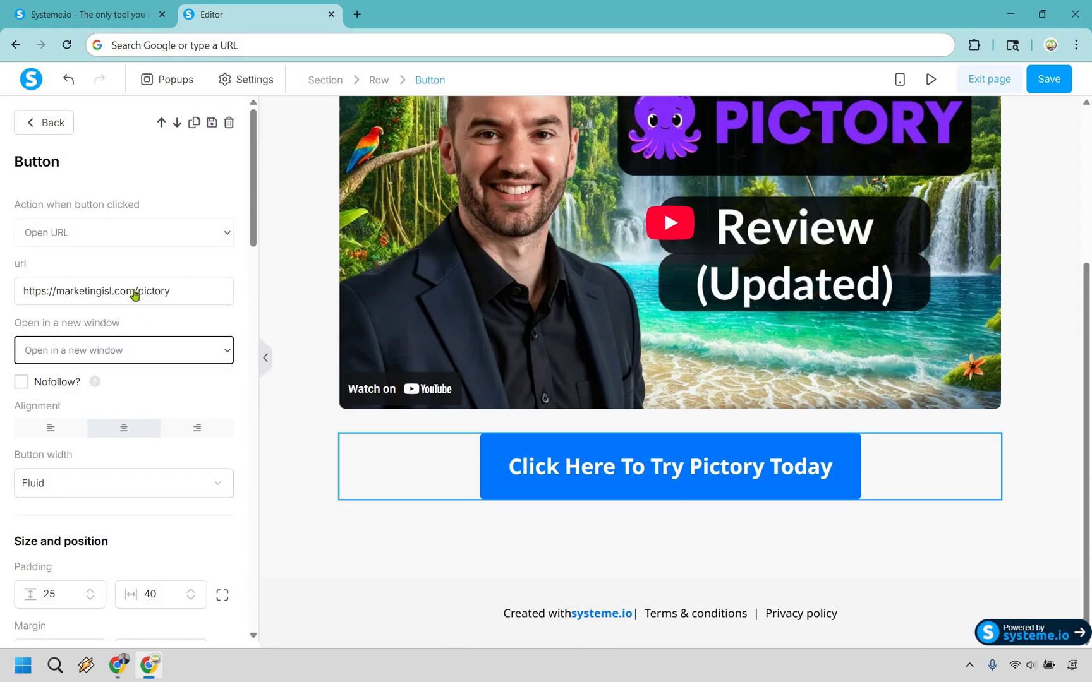
scroll(141, 290, "down", 7)
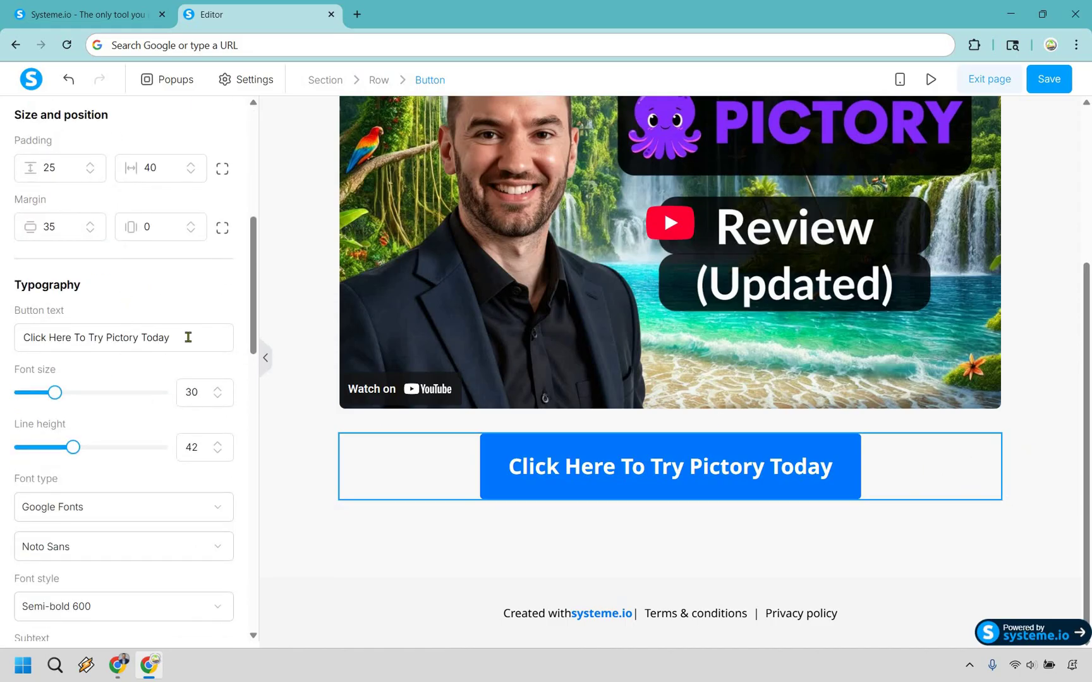
scroll(126, 221, "up", 7)
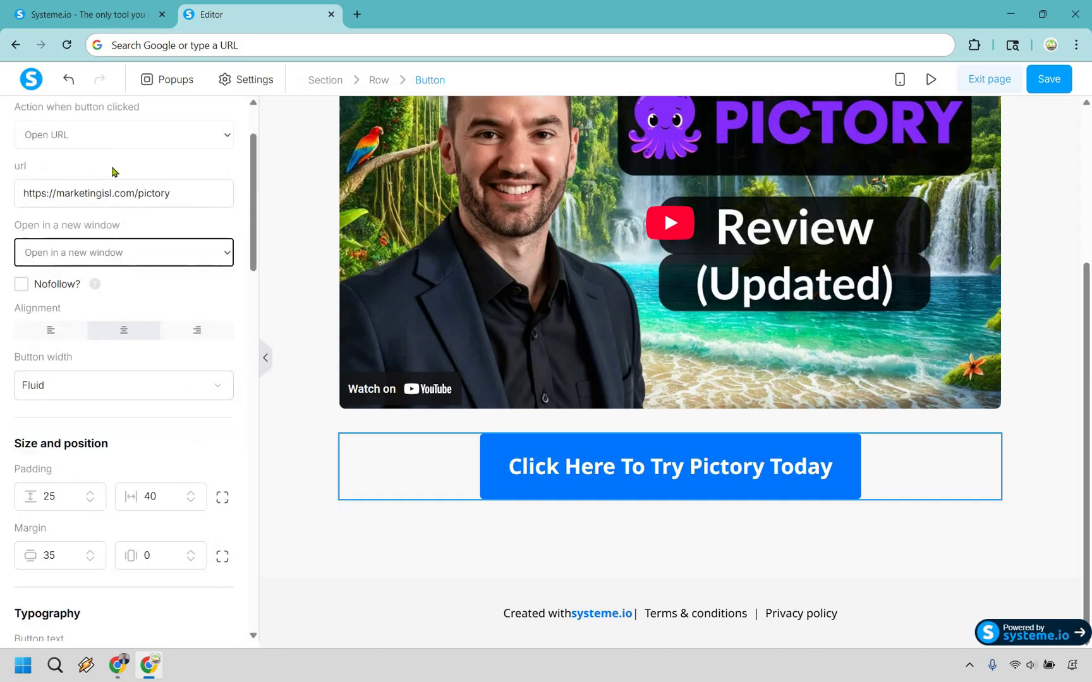
Undo the last button change, then add a '(affiliate link above)' text block under the button
left_click(70, 81)
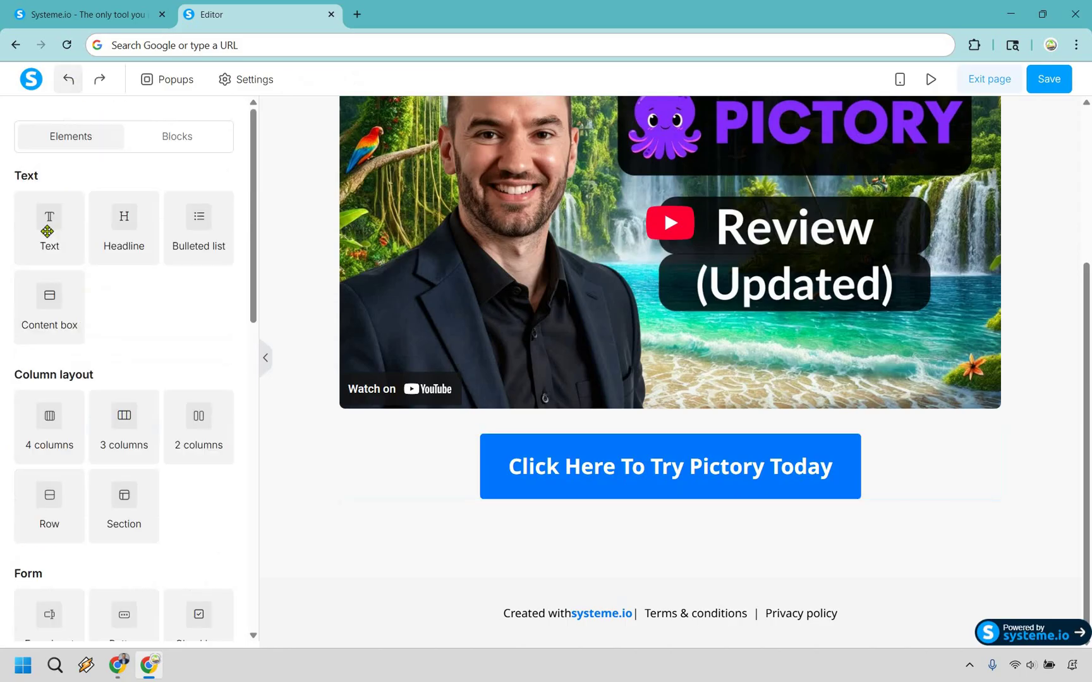
left_click_drag(654, 533, 706, 525)
scroll(706, 525, "down", 2)
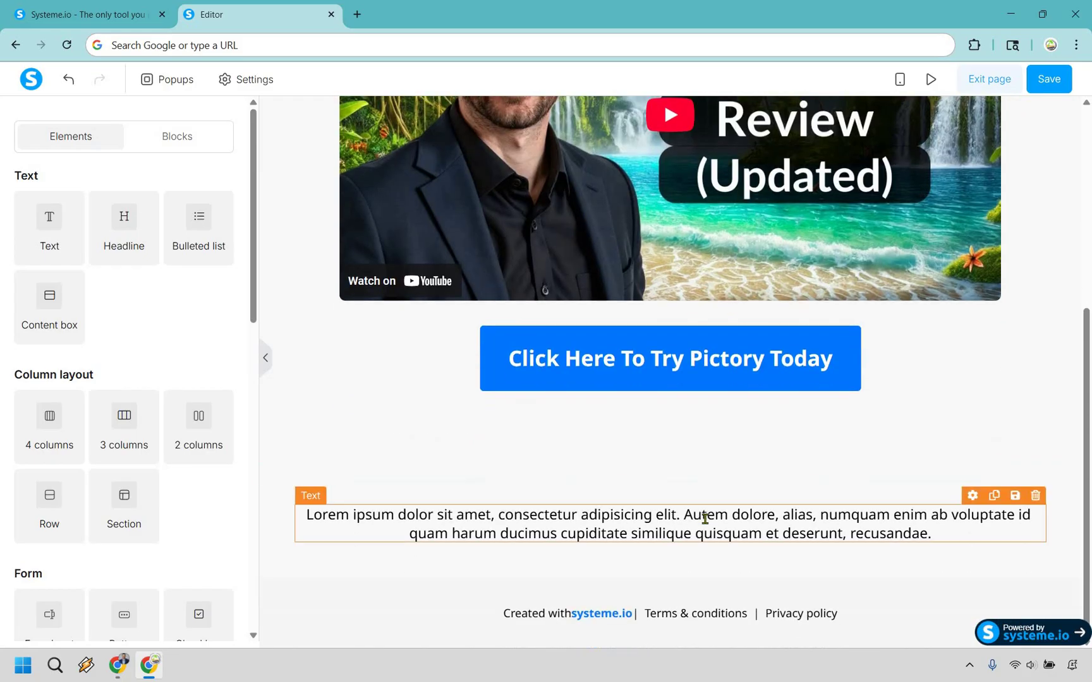
left_click(706, 524)
type("(a")
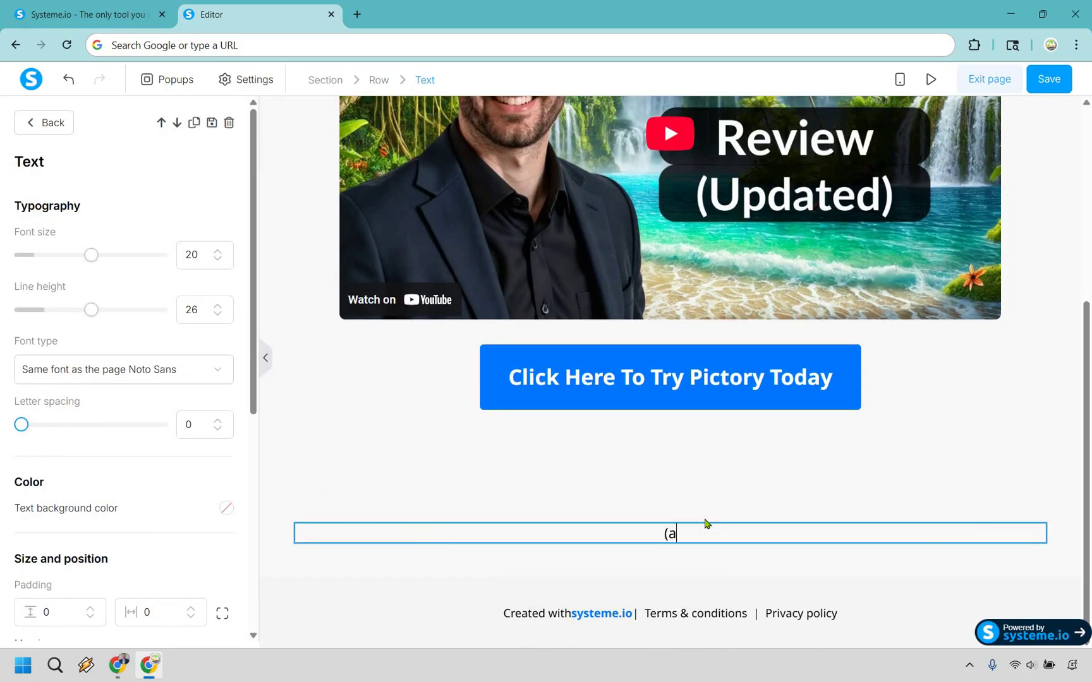
type("ffiliate link above)")
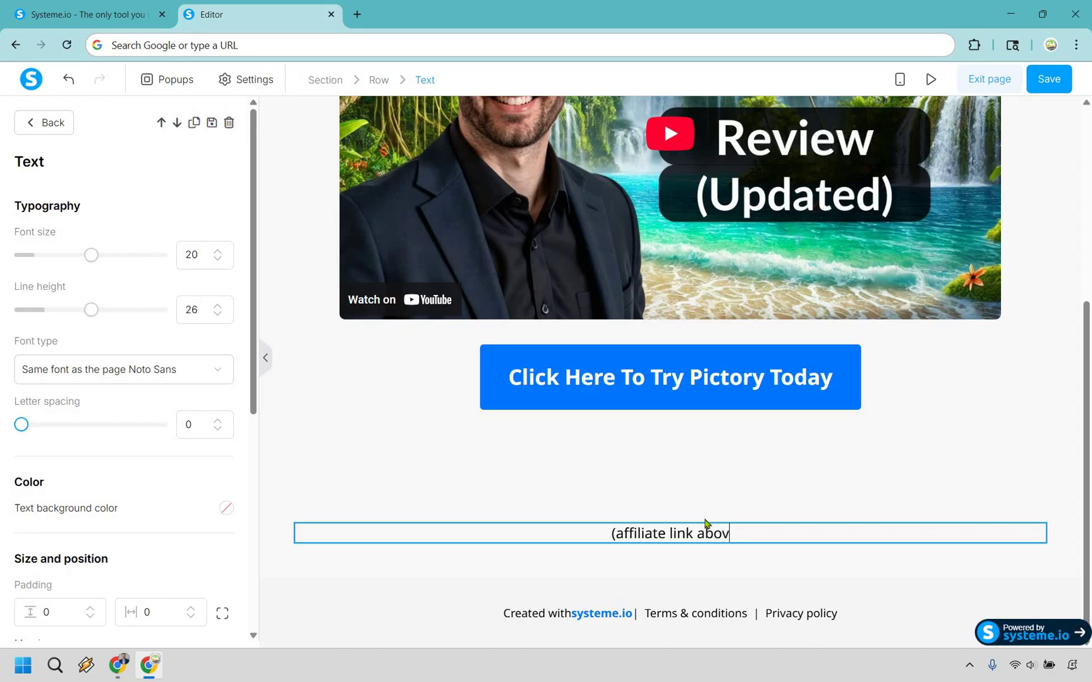
left_click(697, 468)
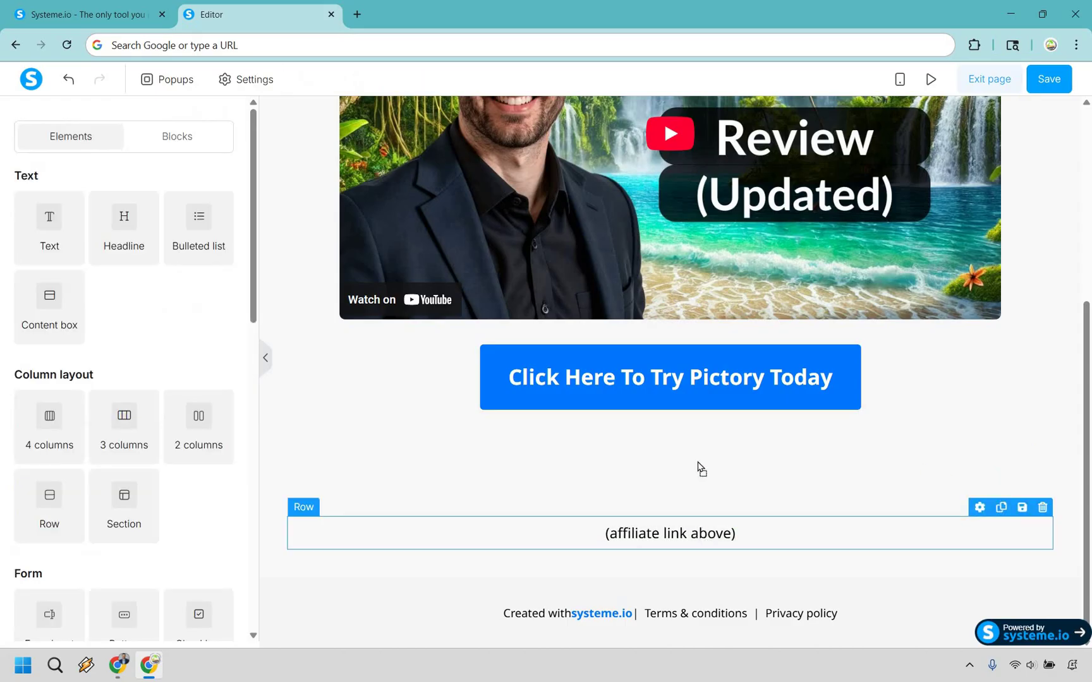
left_click_drag(696, 432, 693, 452)
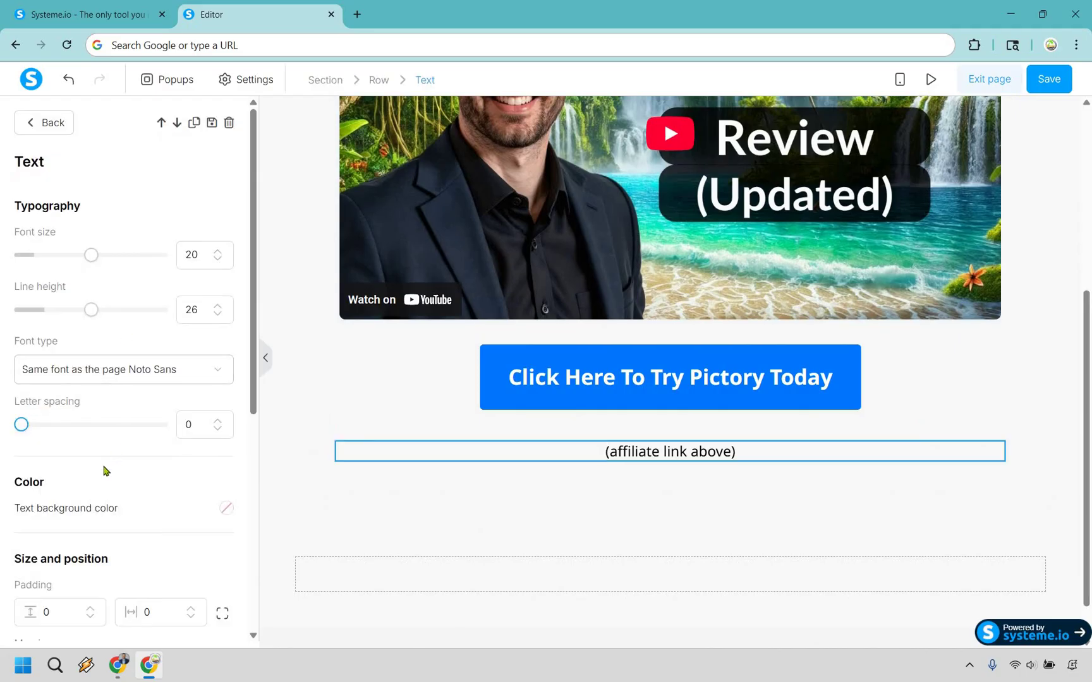
Lower the affiliate note's top margin to -21 to pull it up under the button
scroll(101, 467, "down", 3)
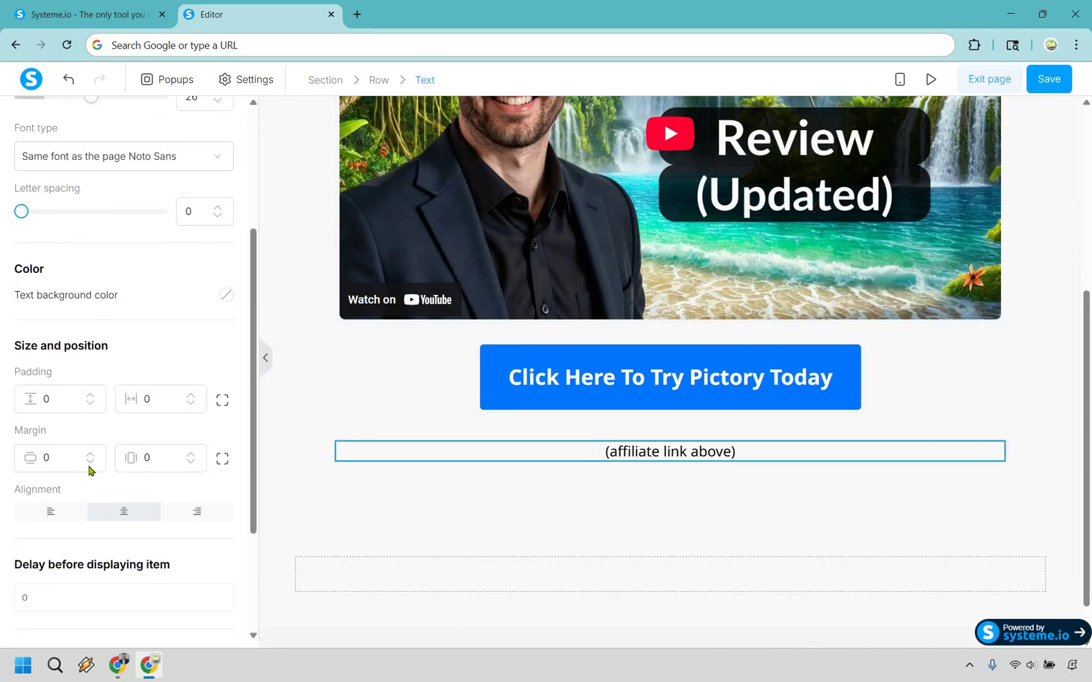
left_click(90, 453)
left_click(90, 453)
left_click(90, 453)
left_click(90, 463)
left_click(90, 462)
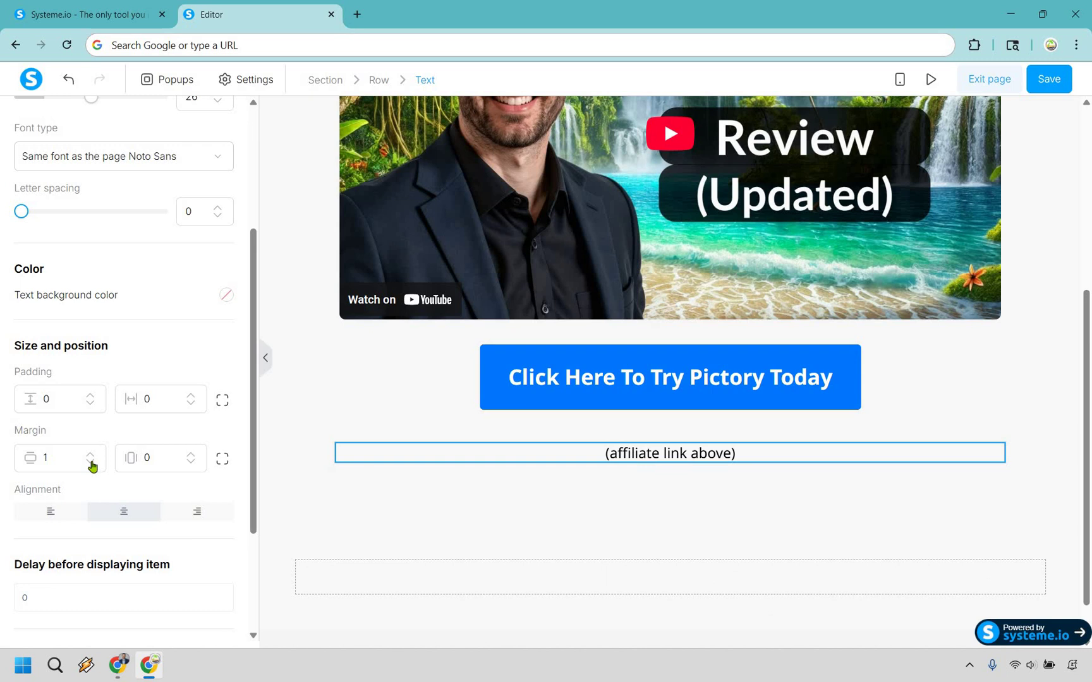
left_click(91, 463)
left_click(90, 462)
left_click(90, 462)
left_click(91, 462)
left_click(91, 462)
left_click(90, 462)
triple_click(91, 463)
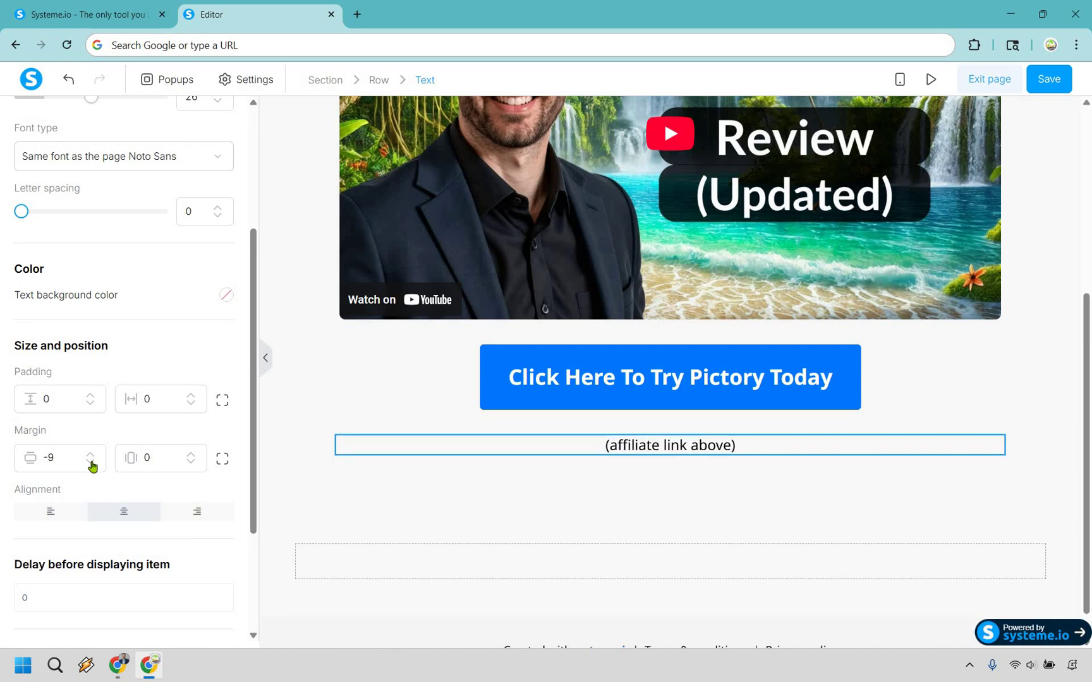
triple_click(90, 463)
triple_click(91, 462)
triple_click(91, 462)
triple_click(92, 464)
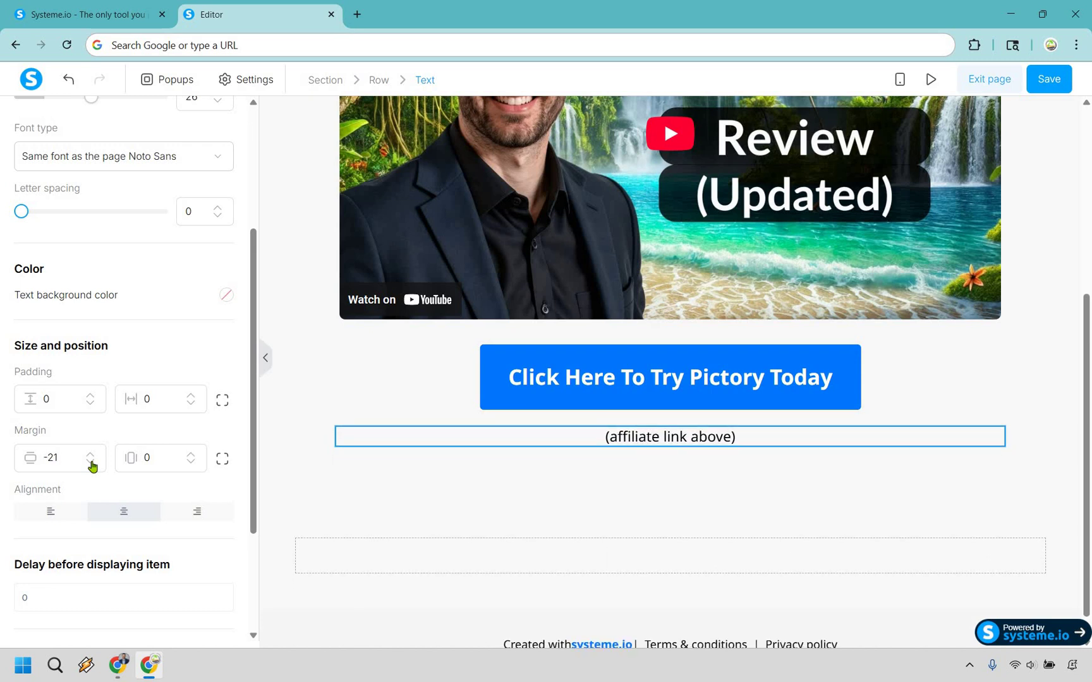
triple_click(92, 464)
triple_click(92, 464)
Deselect the note and select the leftover empty row below it
left_click(1024, 401)
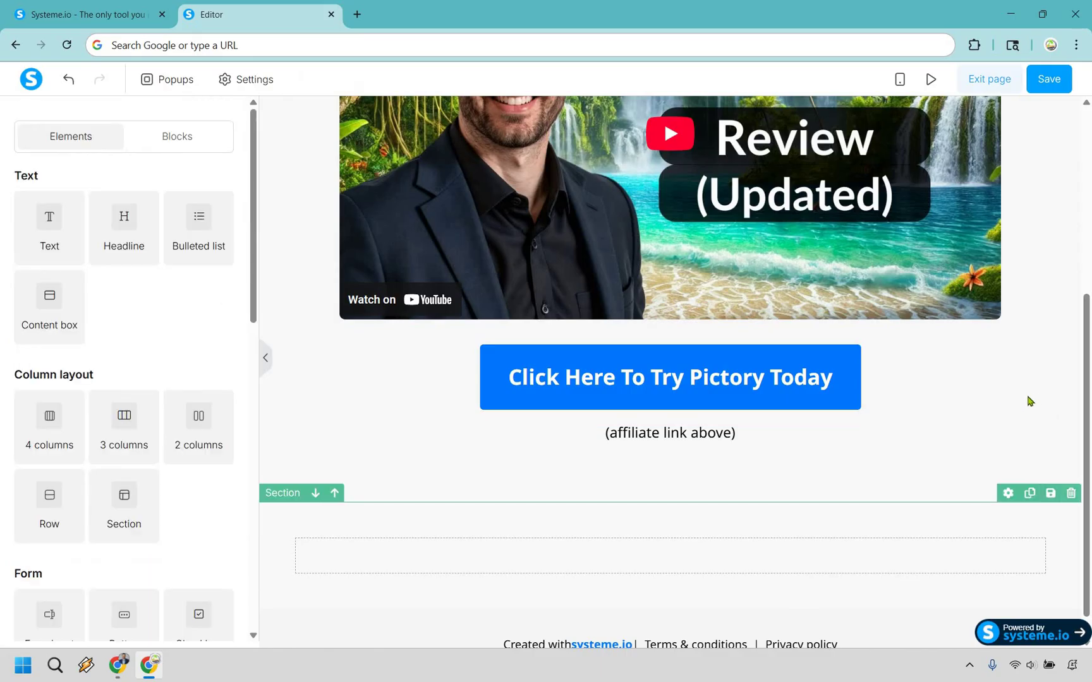
scroll(840, 502, "down", 1)
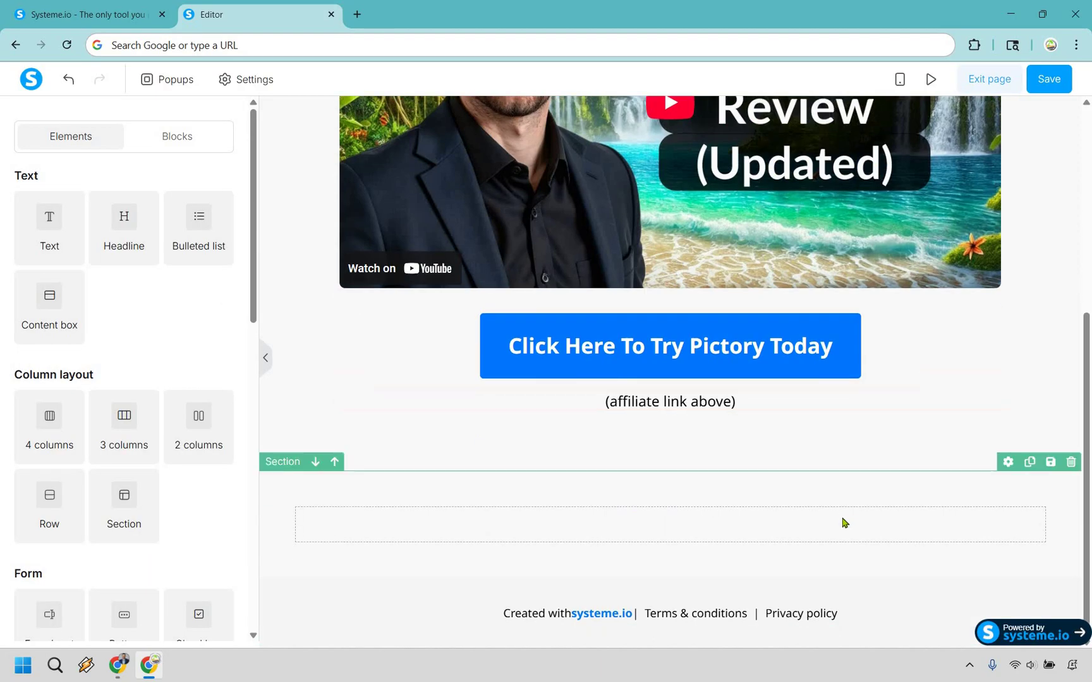
left_click(1035, 518)
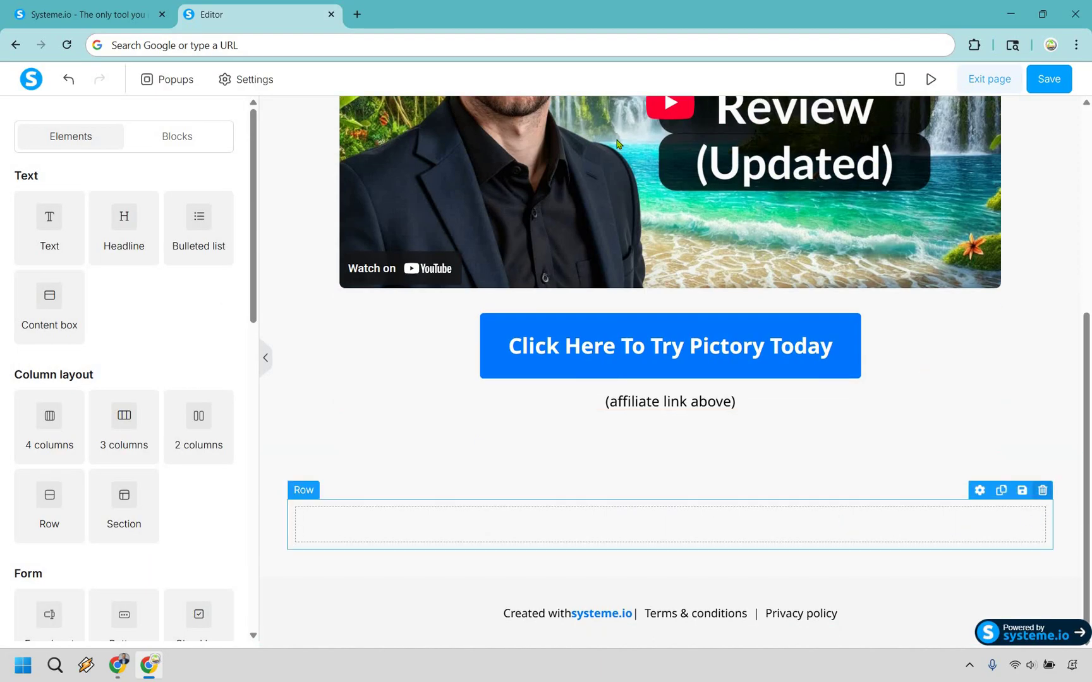
Keep the empty row, and rewrite the footer as 'Privacy Policy | Terms & Conditions | Support'
key("Delete")
key("Return")
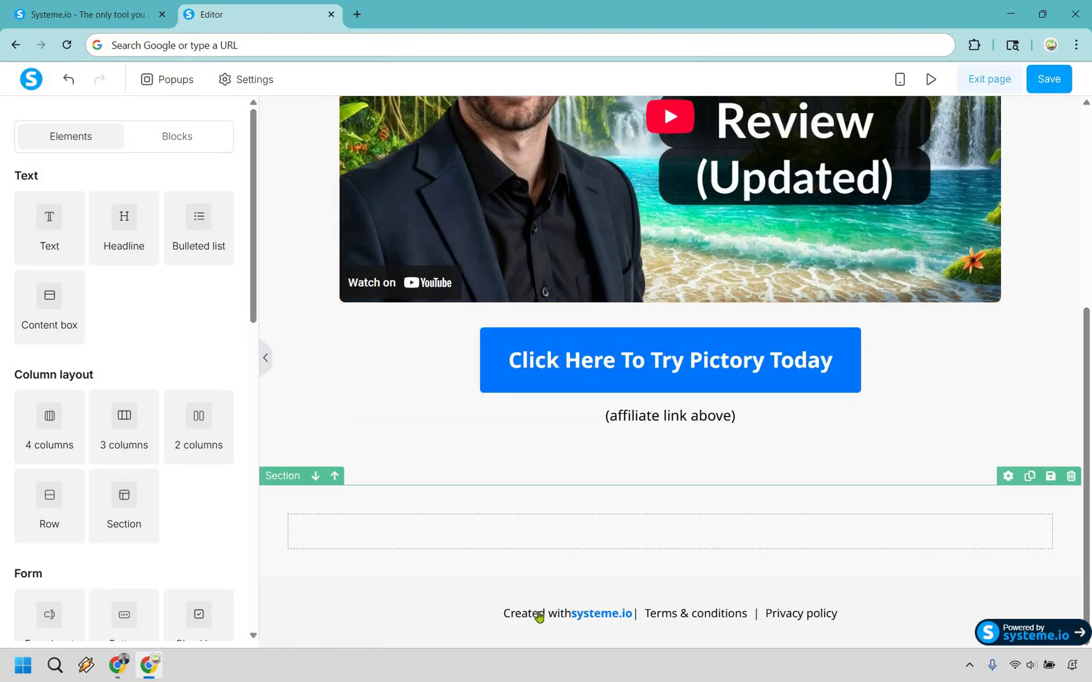
left_click(686, 614)
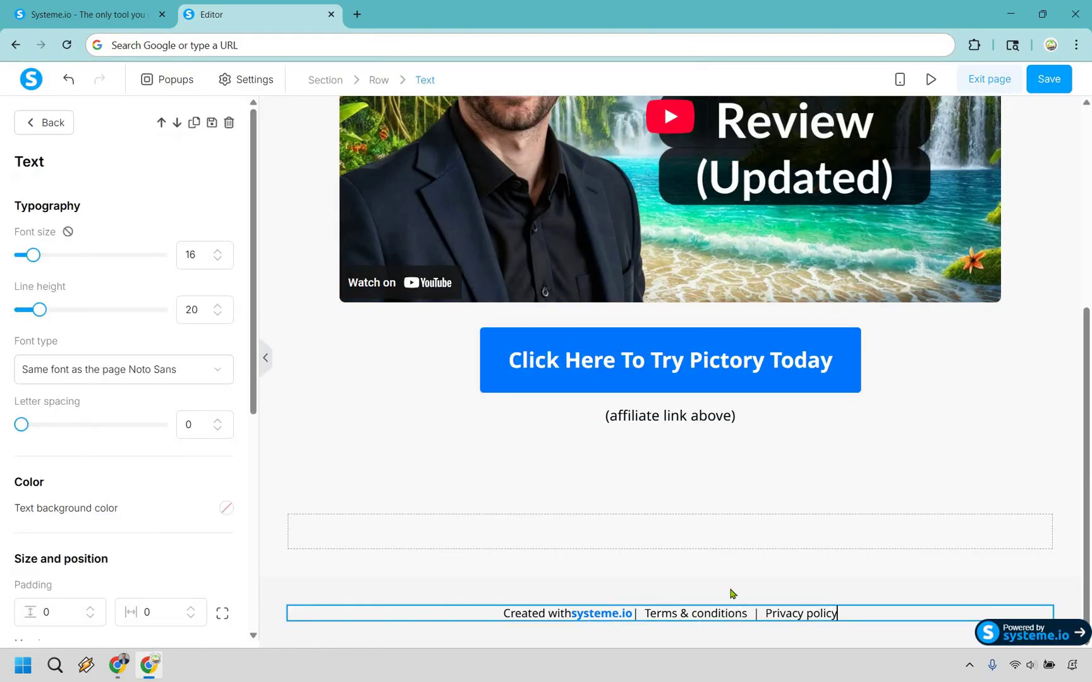
left_click(642, 616)
key("BackSpace")
key("BackSpace")
key("BackSpace")
key("BackSpace")
key("BackSpace")
key("BackSpace")
key("BackSpace")
key("BackSpace")
key("BackSpace")
key("BackSpace")
key("BackSpace")
key("BackSpace")
key("BackSpace")
key("BackSpace")
key("BackSpace")
key("BackSpace")
key("BackSpace")
key("BackSpace")
key("BackSpace")
key("BackSpace")
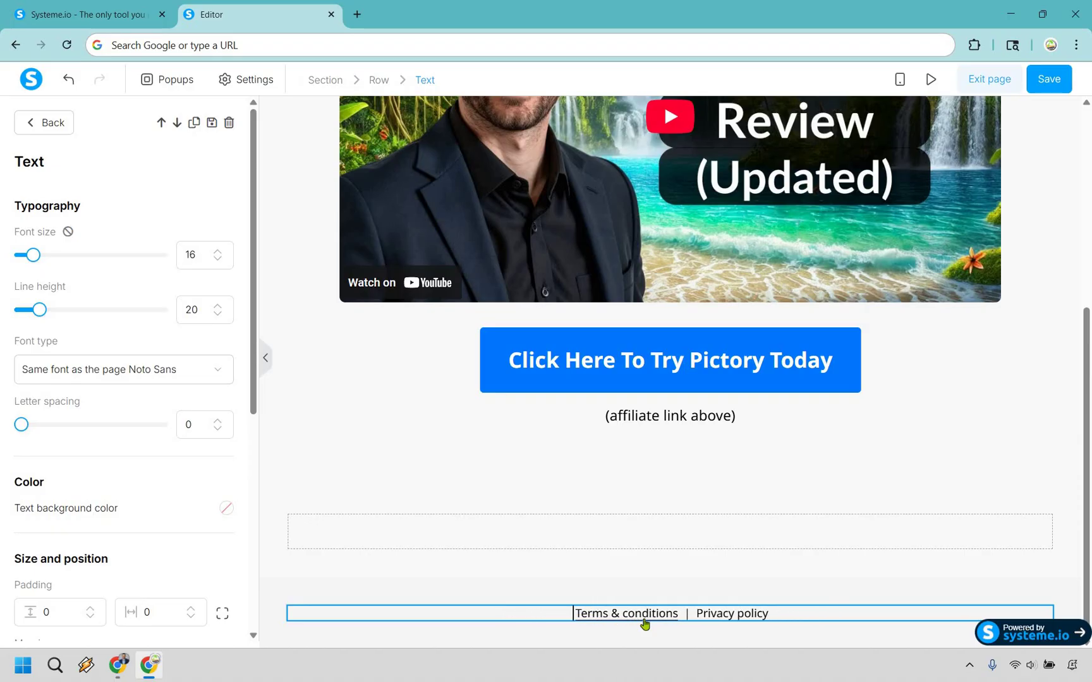
key("ctrl+a")
type("Pri")
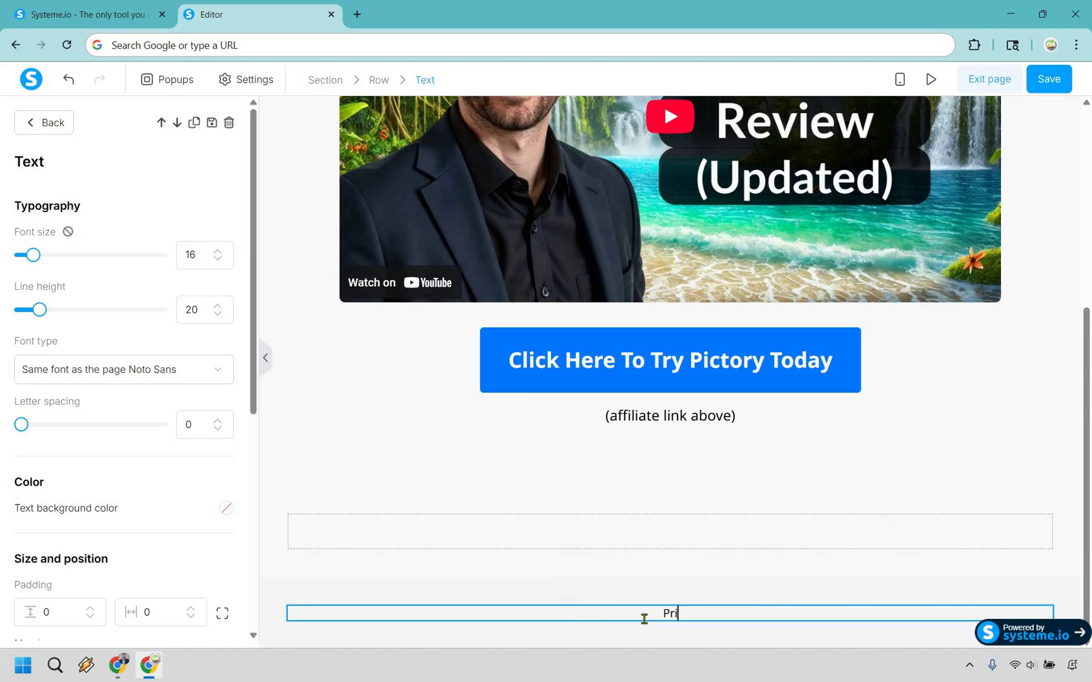
type("vacy Policy | Terms & Conditions")
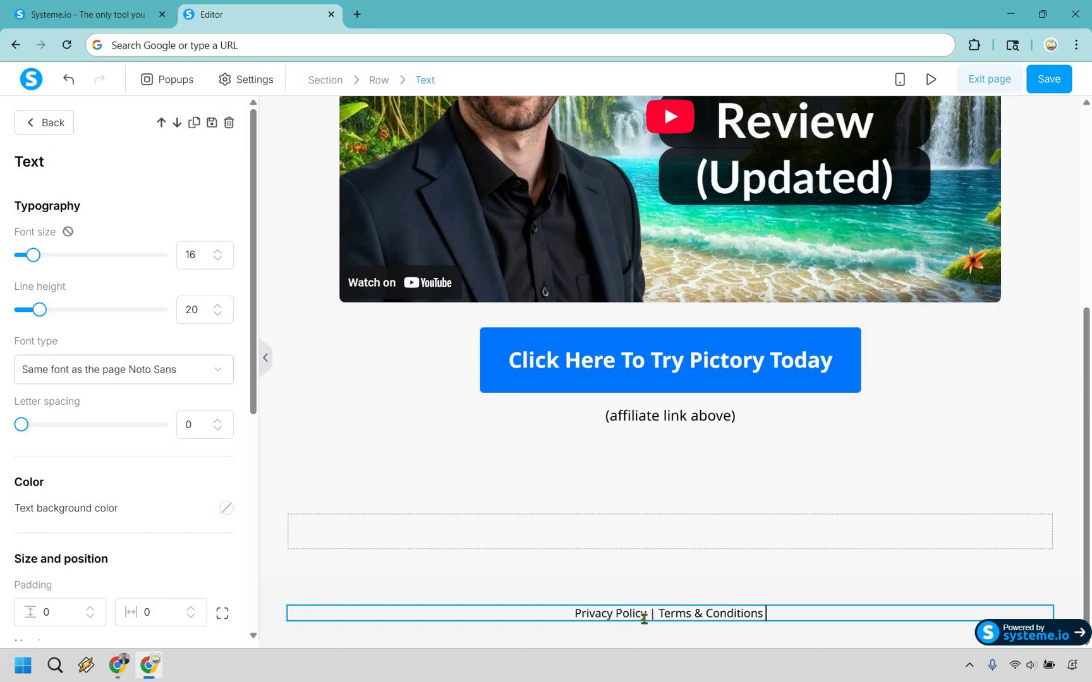
type(" | Support")
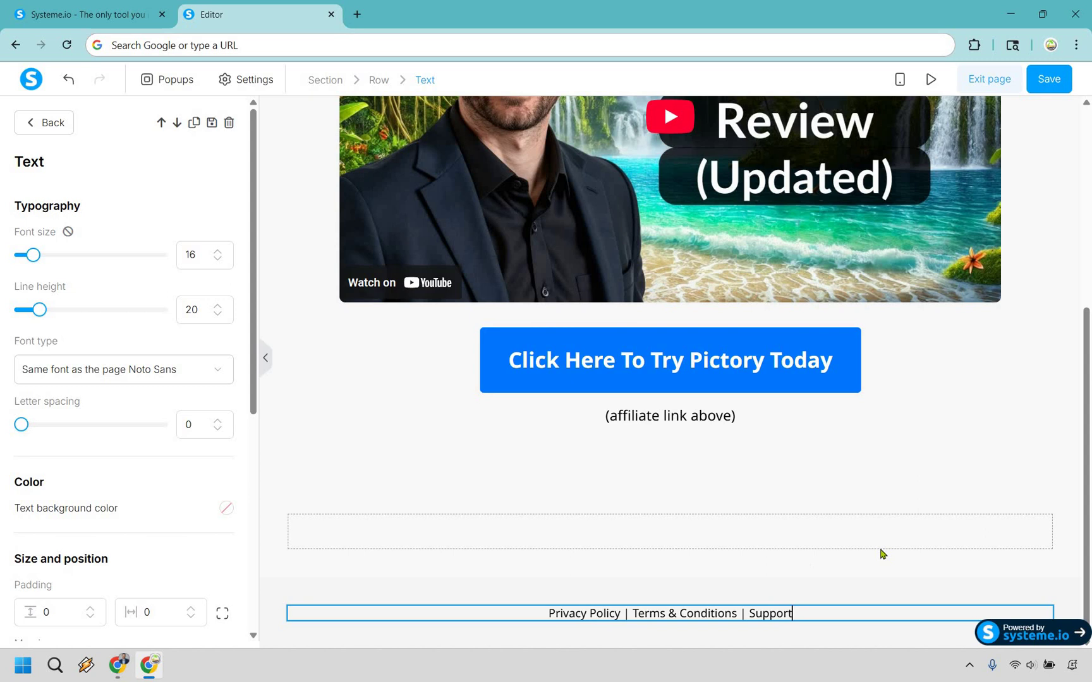
key("Escape")
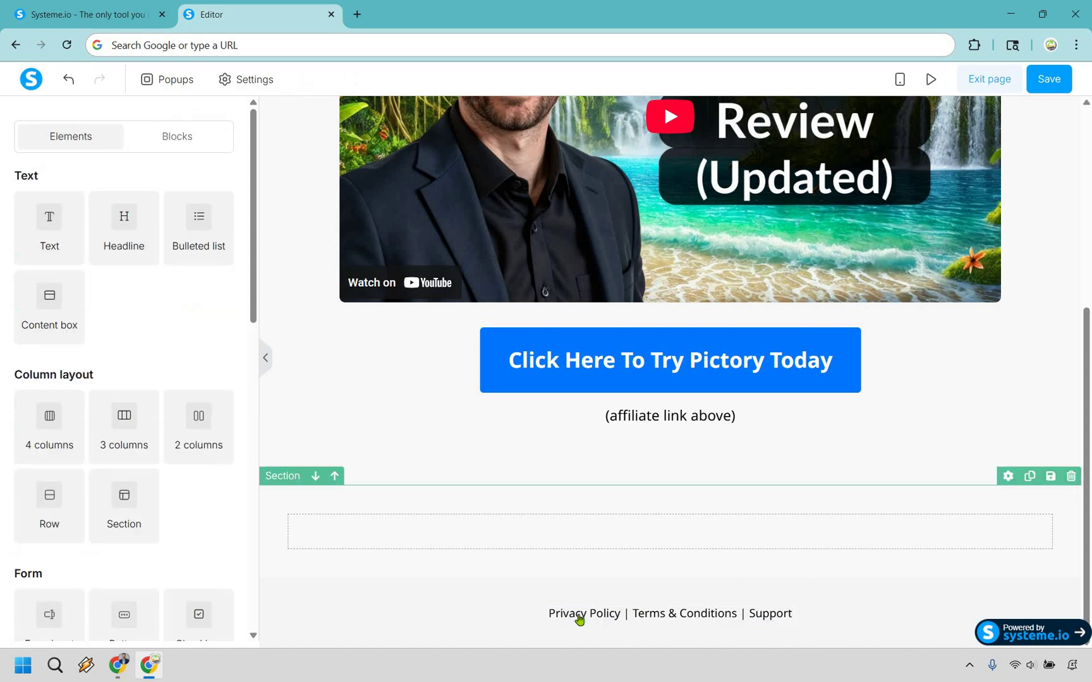
Add a link to the footer's 'Privacy Policy' words, set to open in a new tab
left_click(620, 614)
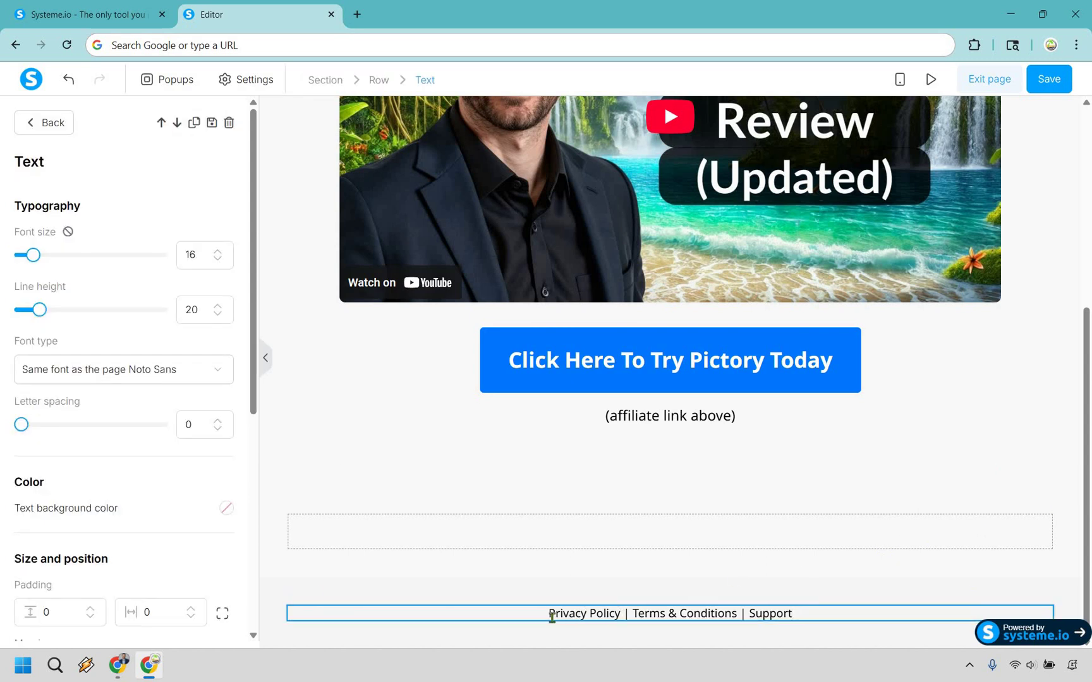
left_click_drag(551, 615, 550, 614)
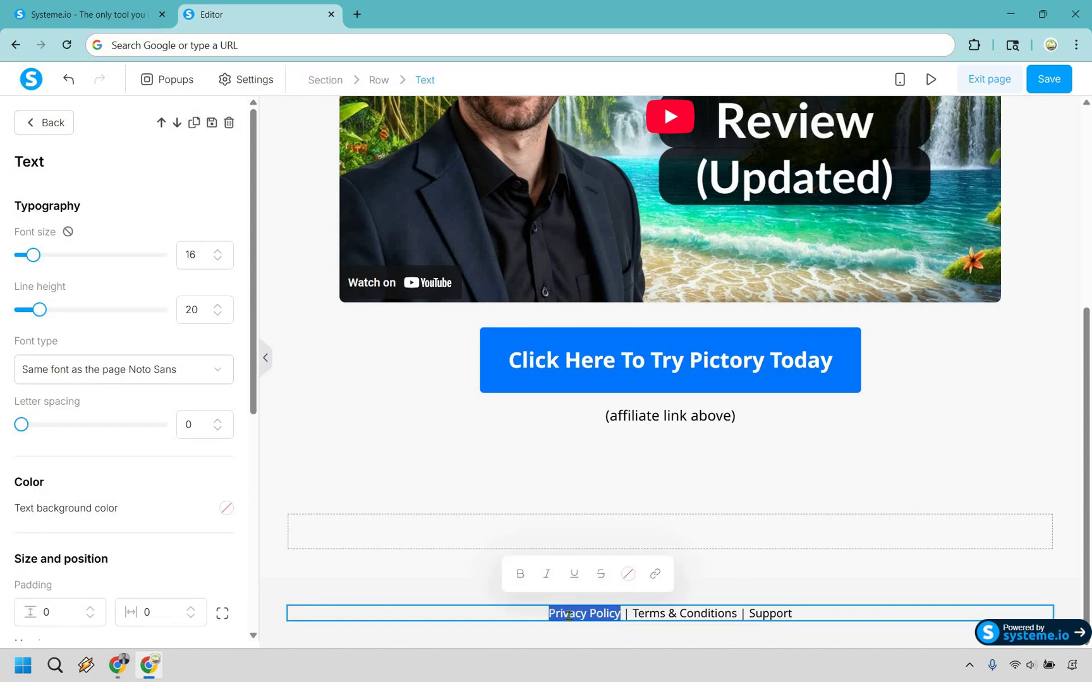
left_click(653, 574)
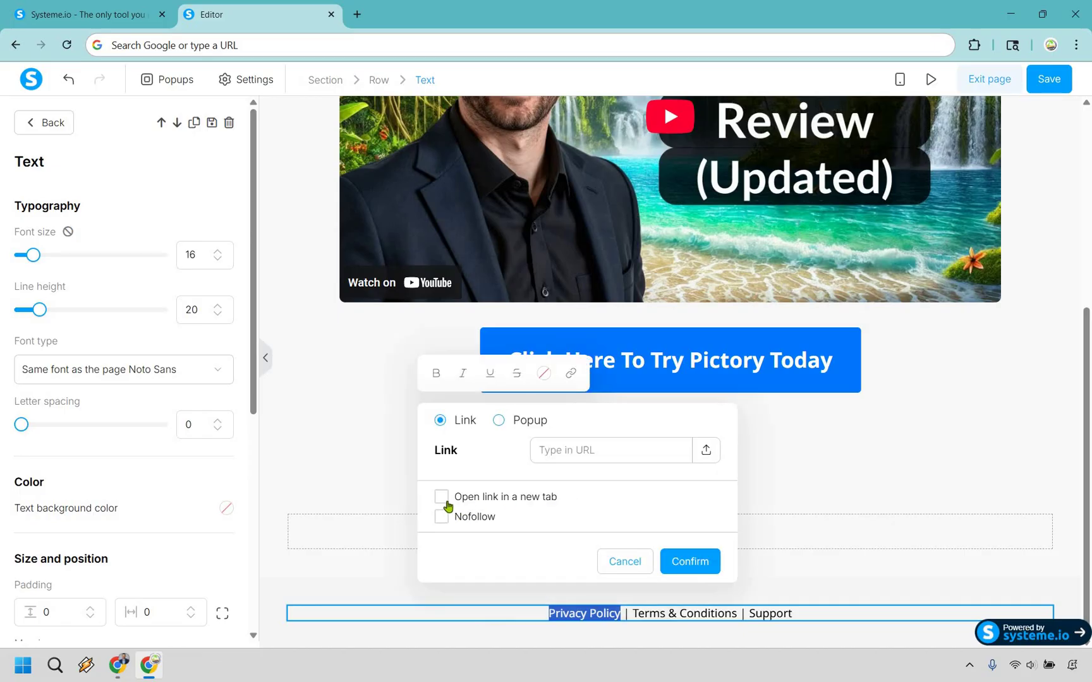
key("space")
Close the link settings and save the sales page
left_click(957, 458)
scroll(1026, 247, "up", 10)
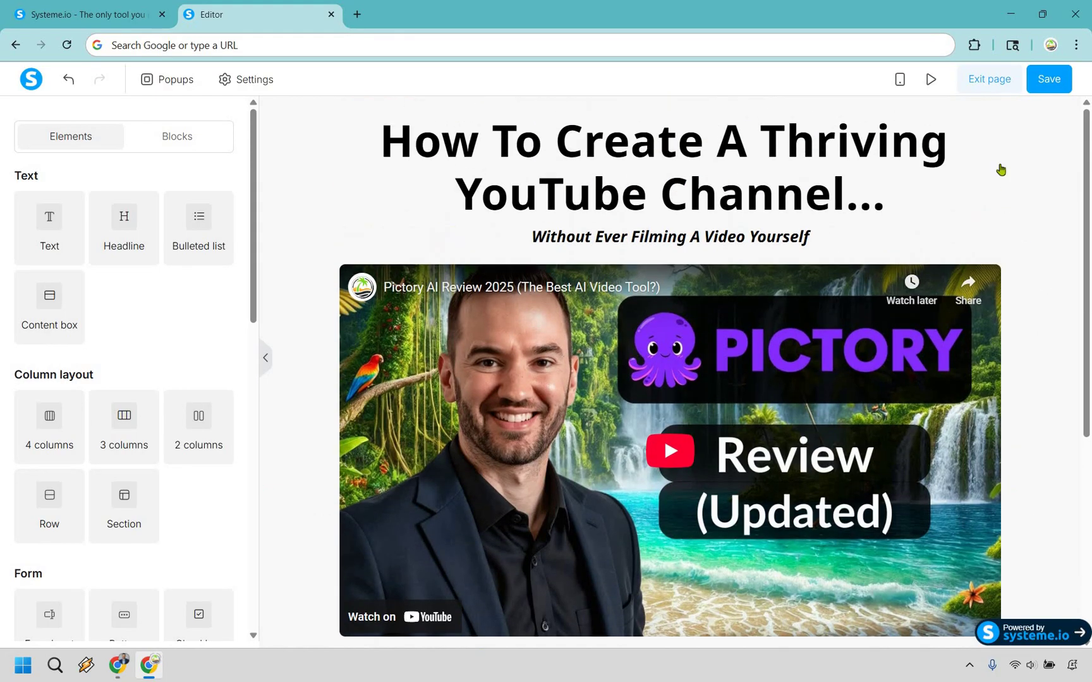
left_click(1048, 81)
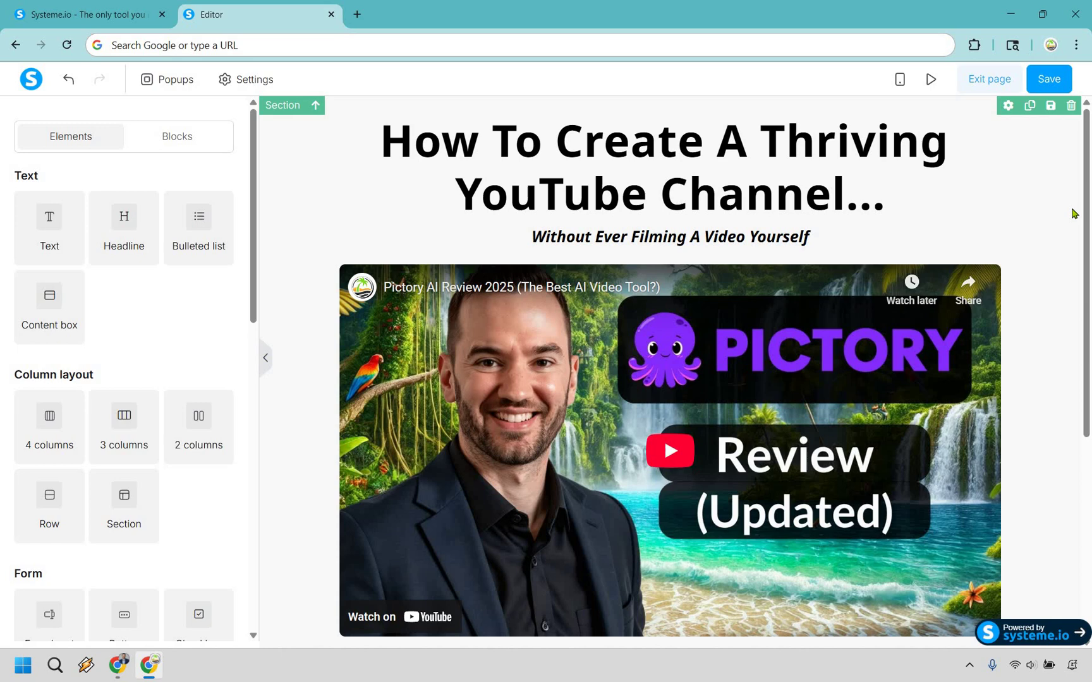
In mobile view, set the button's top margin to 21, then return to desktop view
left_click(893, 82)
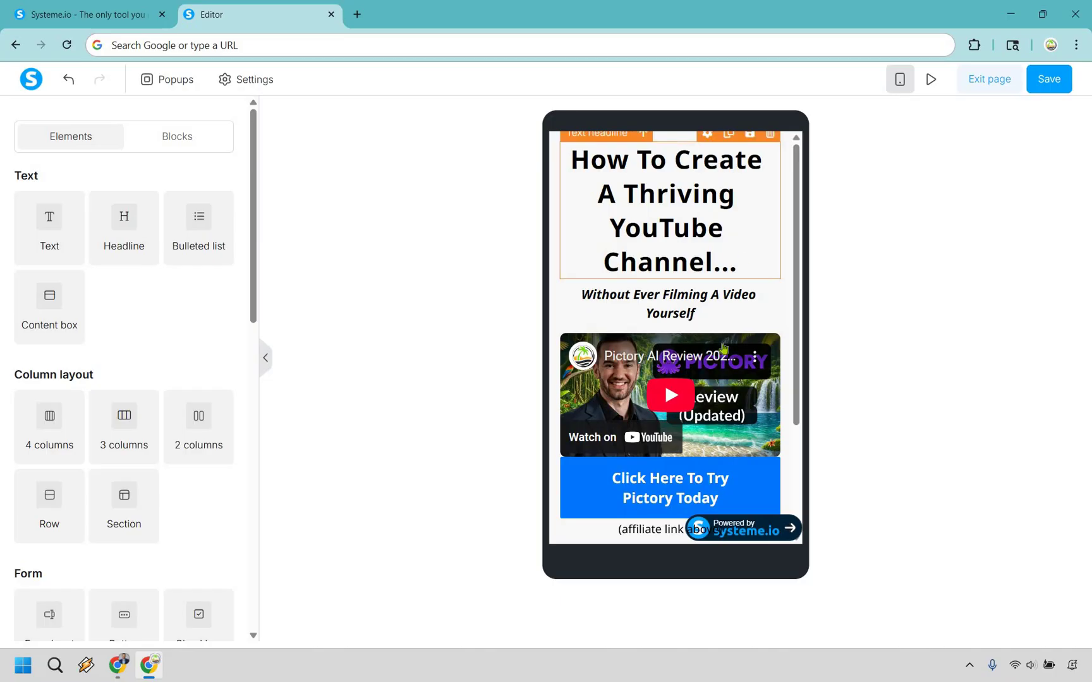
scroll(724, 351, "down", 3)
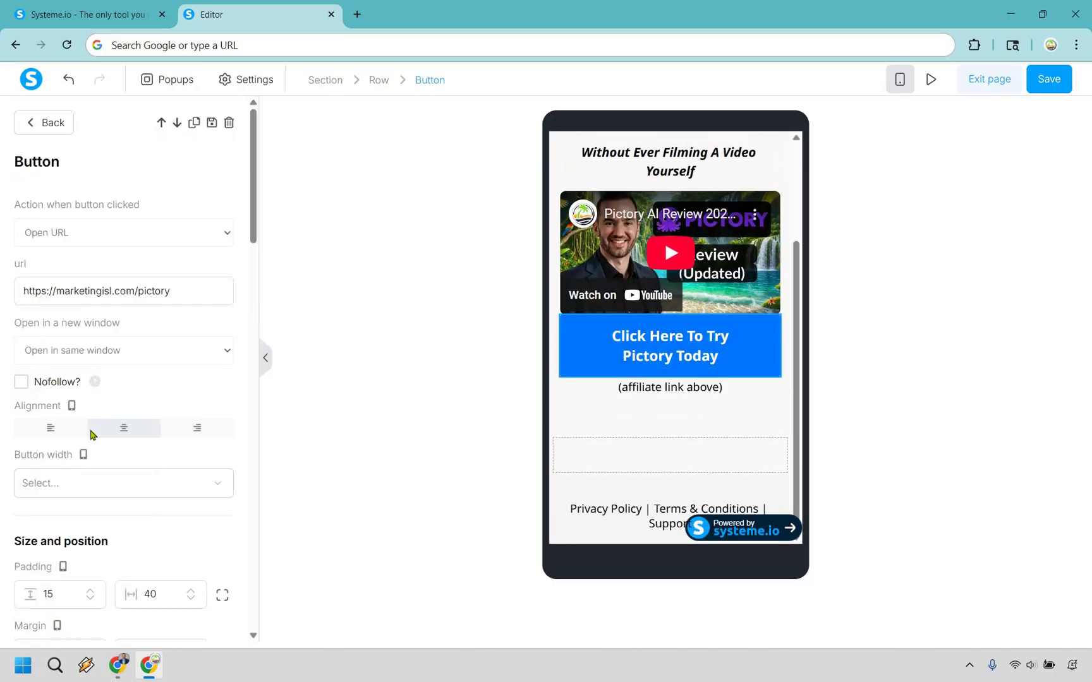
scroll(91, 449, "down", 3)
left_click(90, 446)
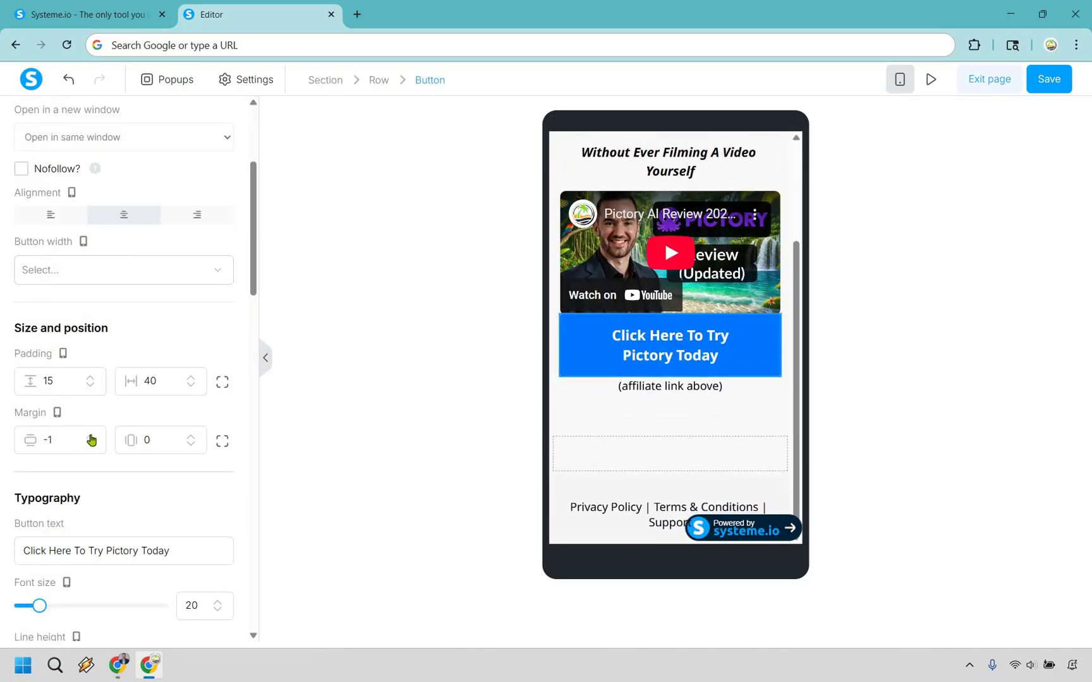
left_click(91, 443)
left_click(91, 440)
left_click(91, 440)
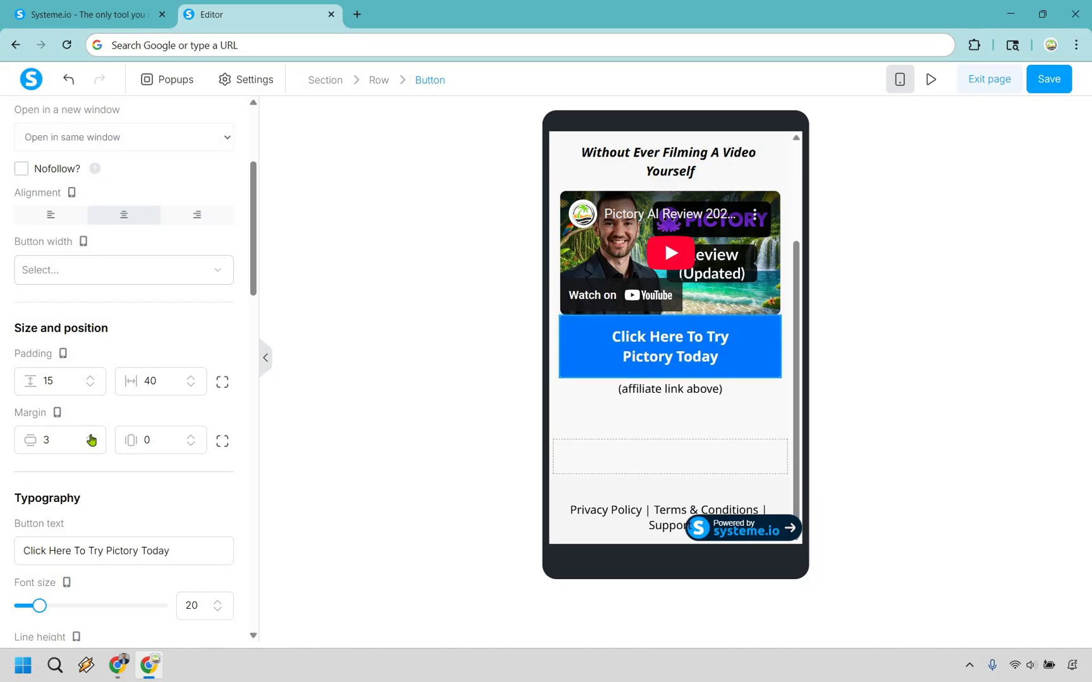
left_click_drag(91, 440, 91, 441)
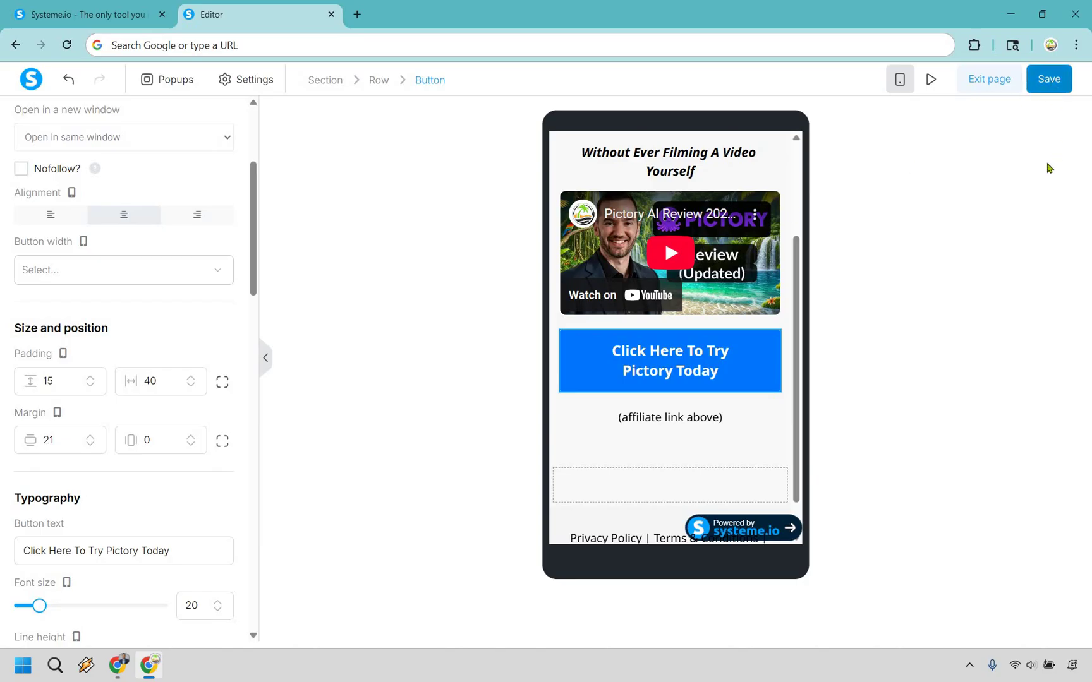
left_click(899, 79)
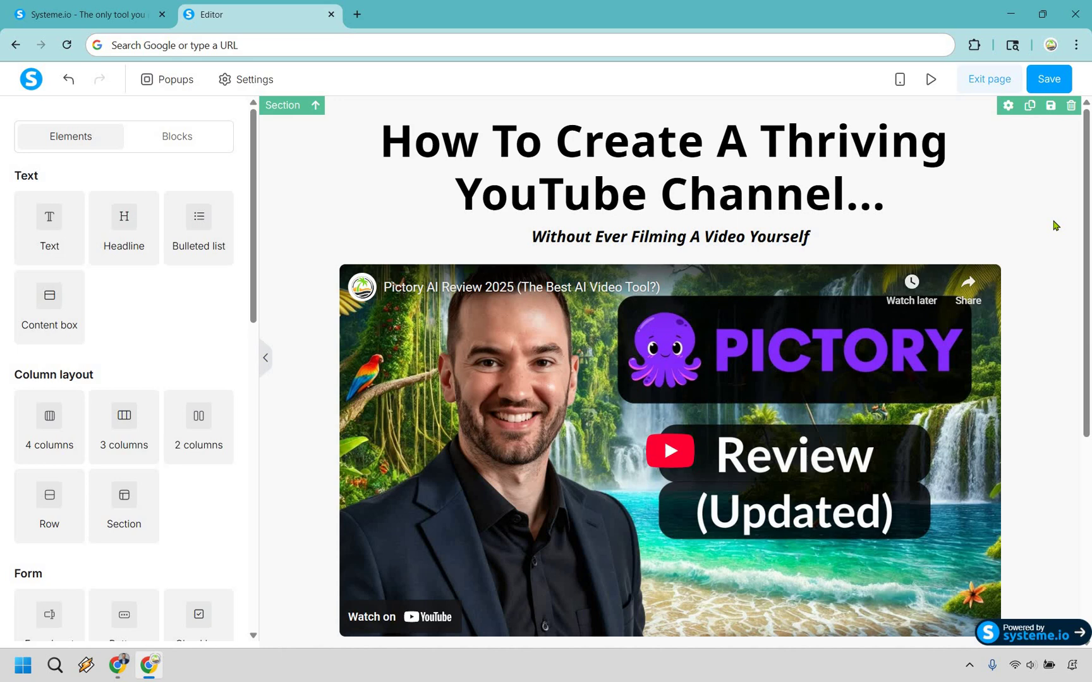
Preview the sales page, dismiss the yellow preview-mode banner, and look over the headline and video
left_click(930, 80)
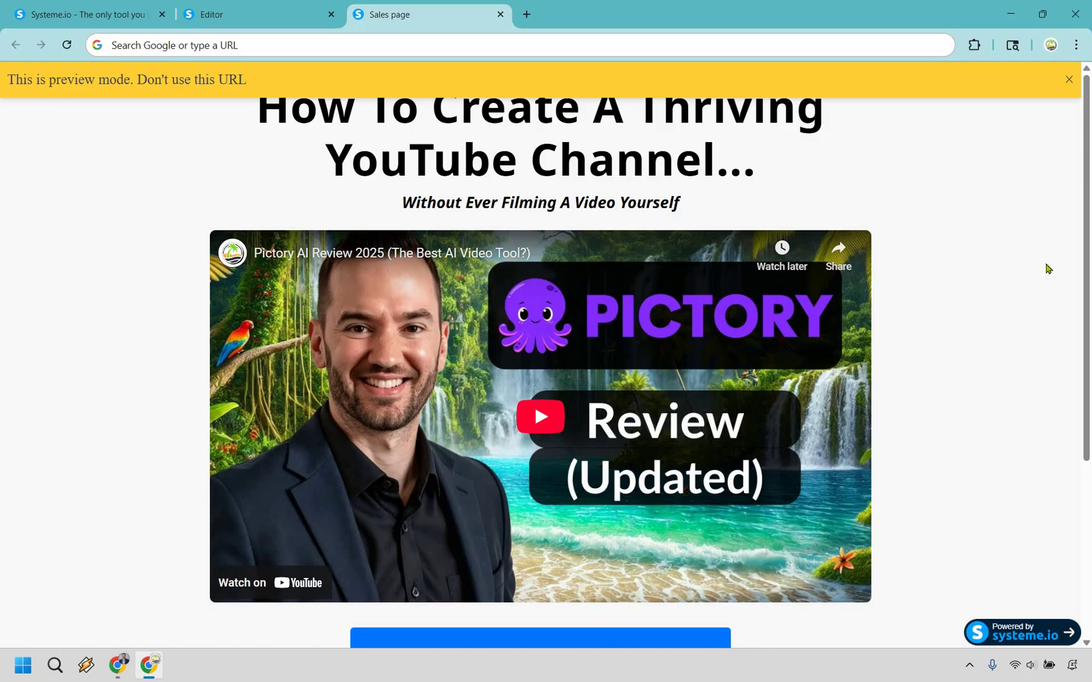
left_click(1069, 82)
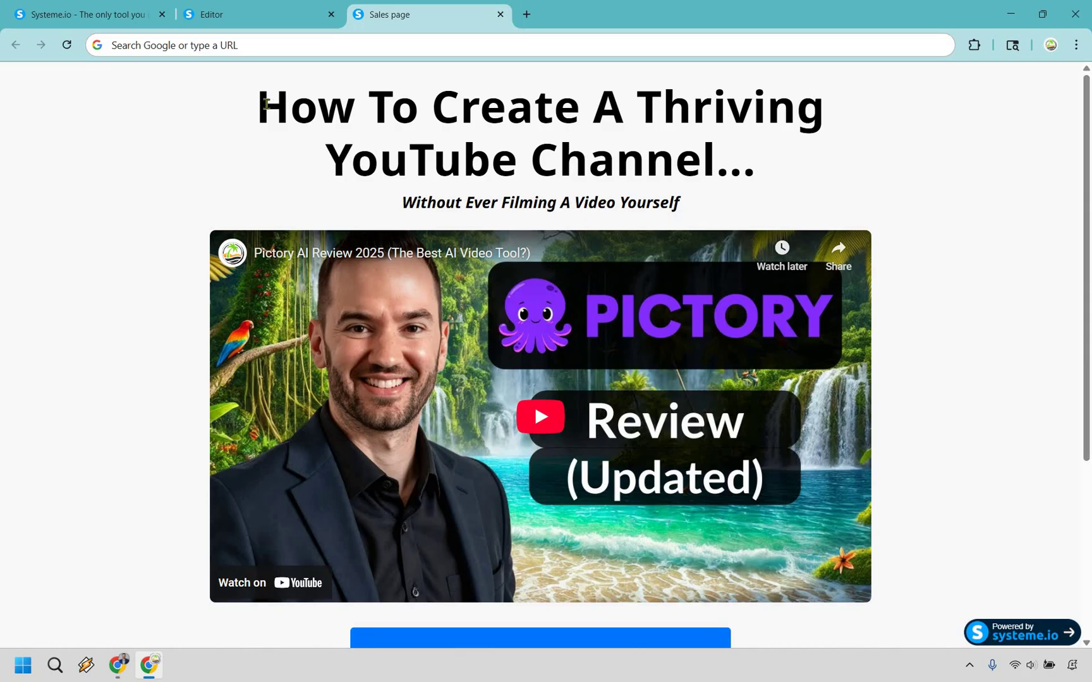
left_click_drag(663, 162, 984, 357)
left_click(983, 357)
scroll(943, 394, "down", 2)
scroll(943, 387, "up", 2)
Return to the editor and shrink the main headline's font size to 55
key("ctrl+w")
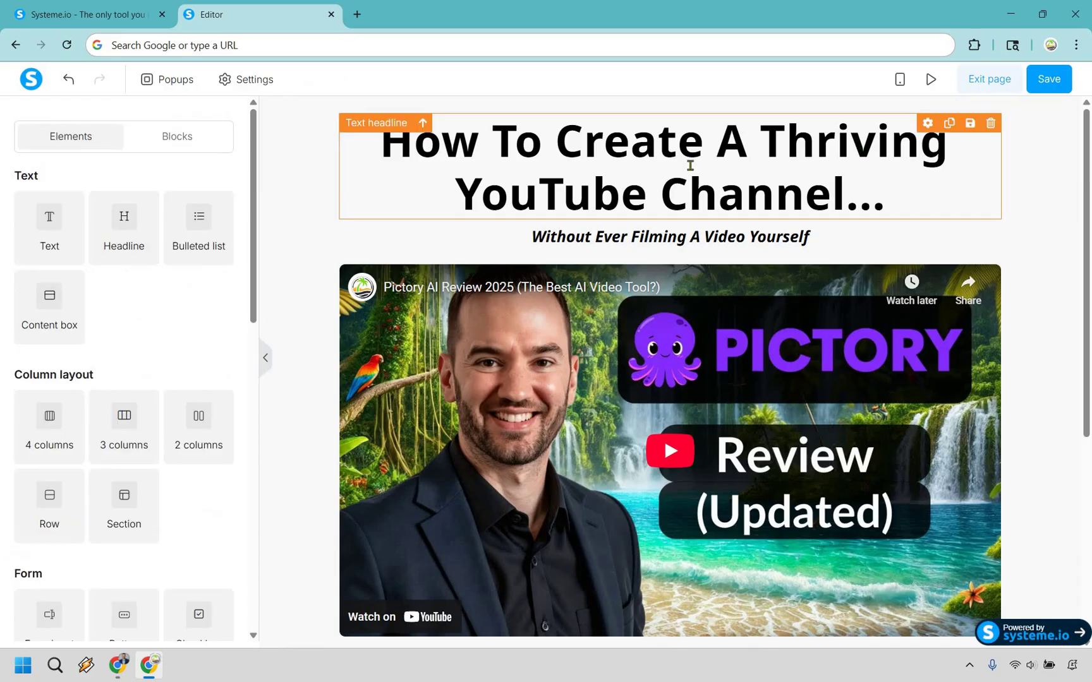
left_click(690, 165)
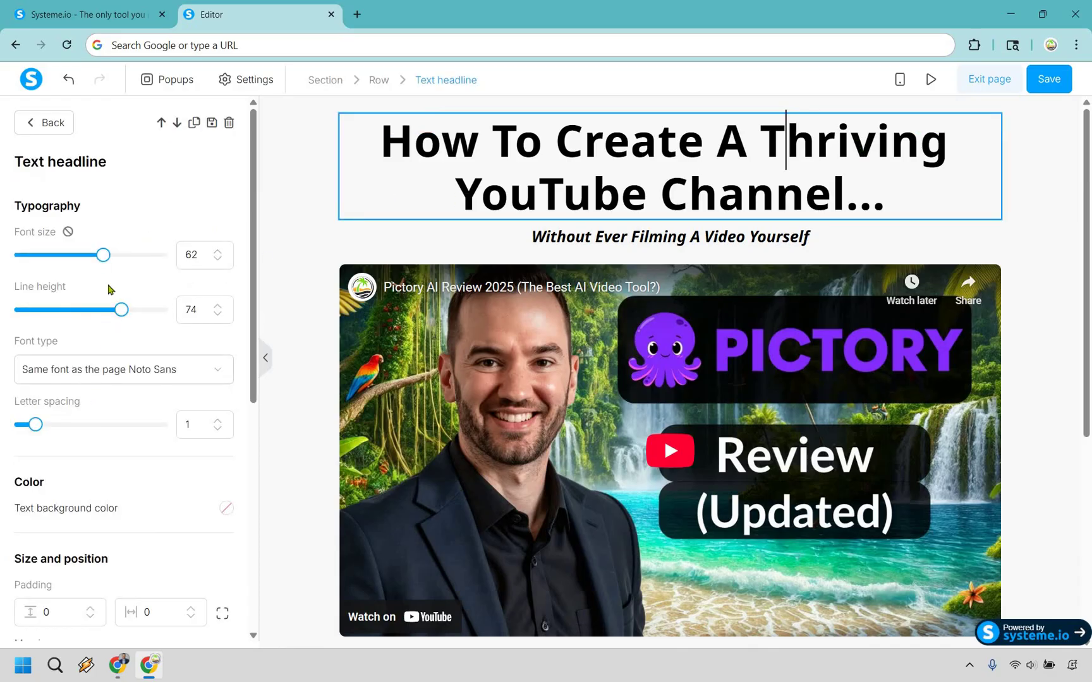
left_click_drag(98, 262, 92, 264)
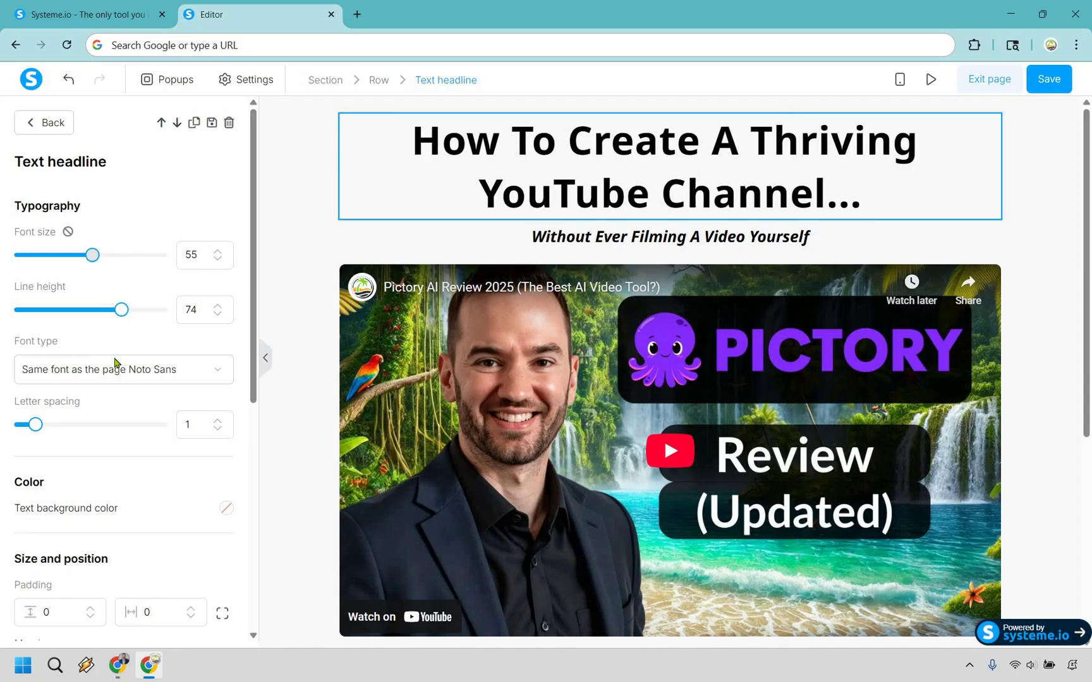
Set the headline's bottom margin to 11
scroll(98, 480, "down", 2)
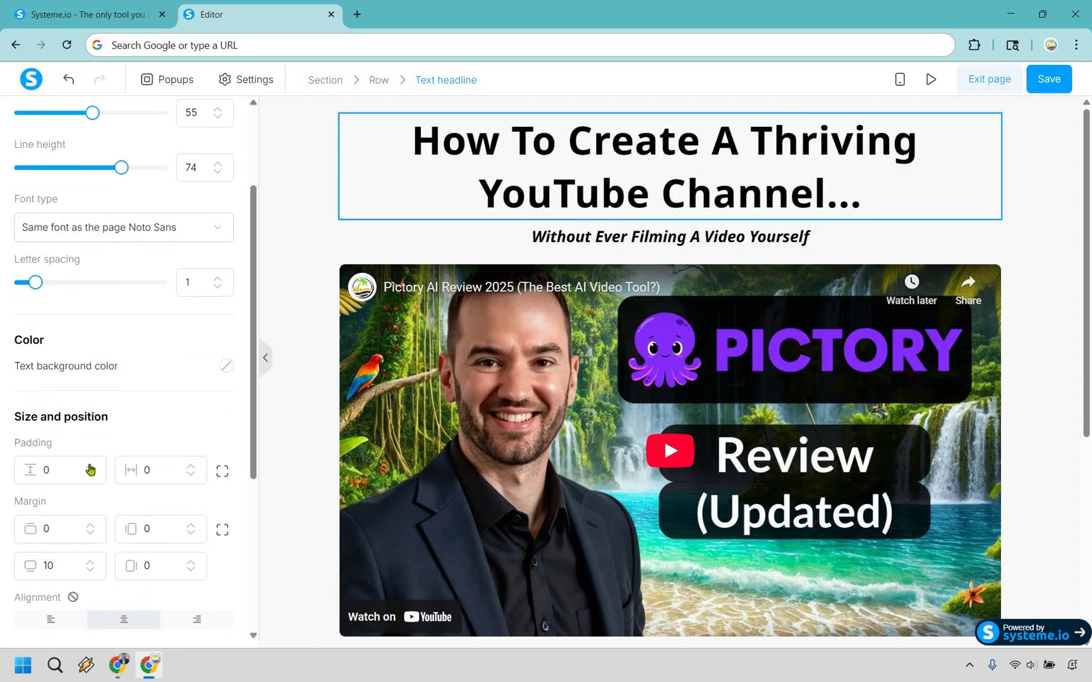
left_click(92, 474)
left_click(91, 475)
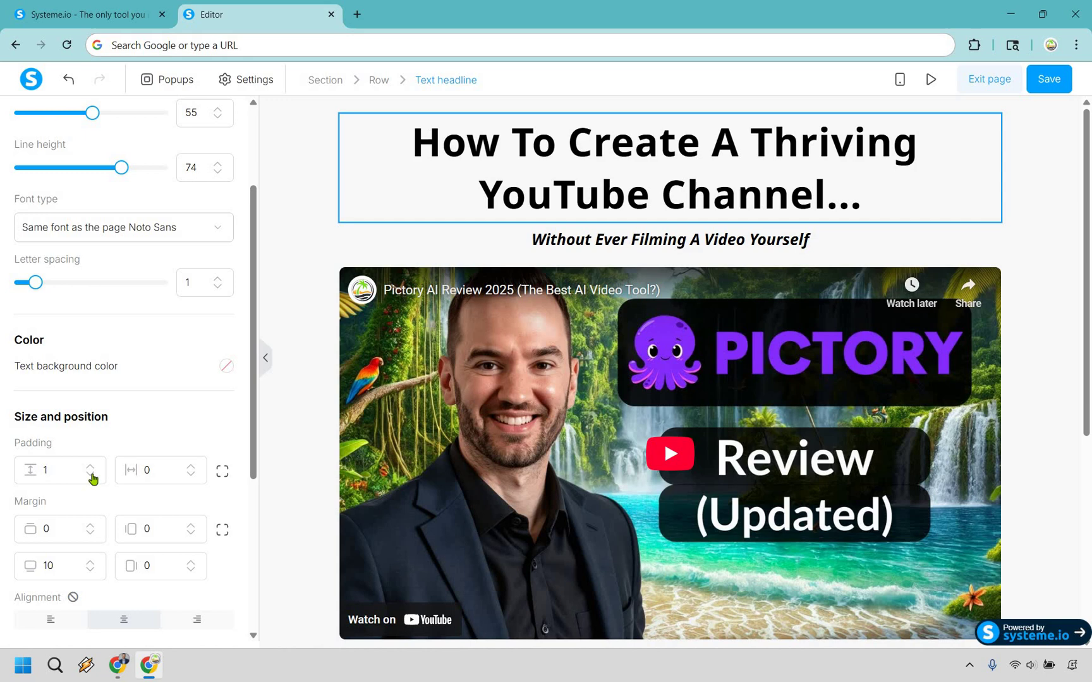
left_click(91, 475)
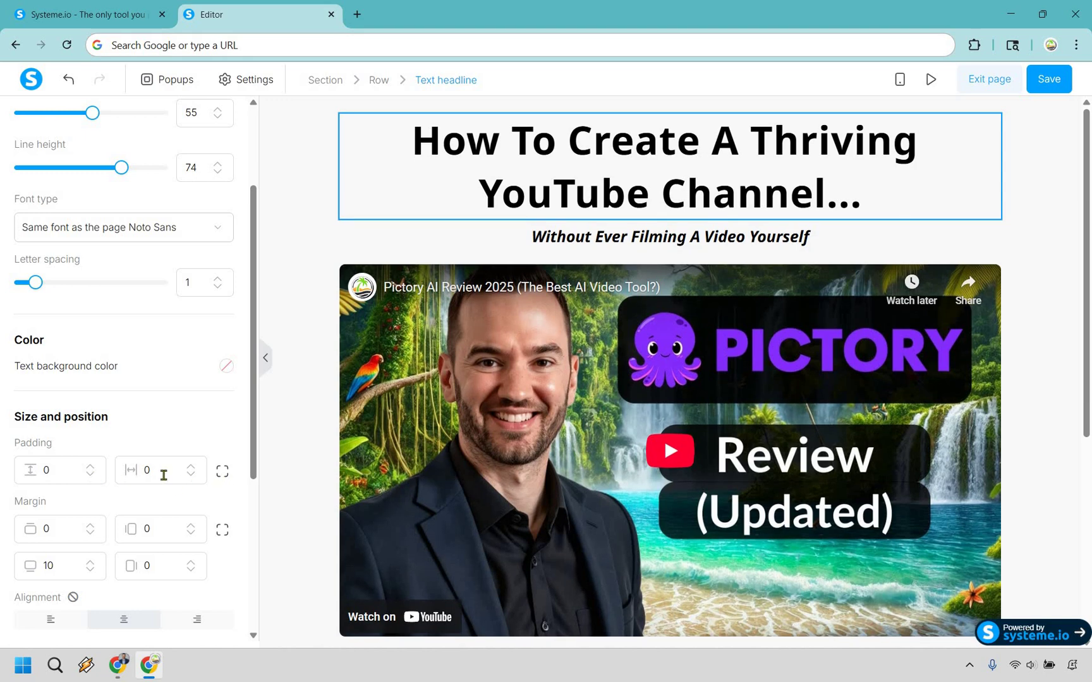
scroll(93, 502, "down", 1)
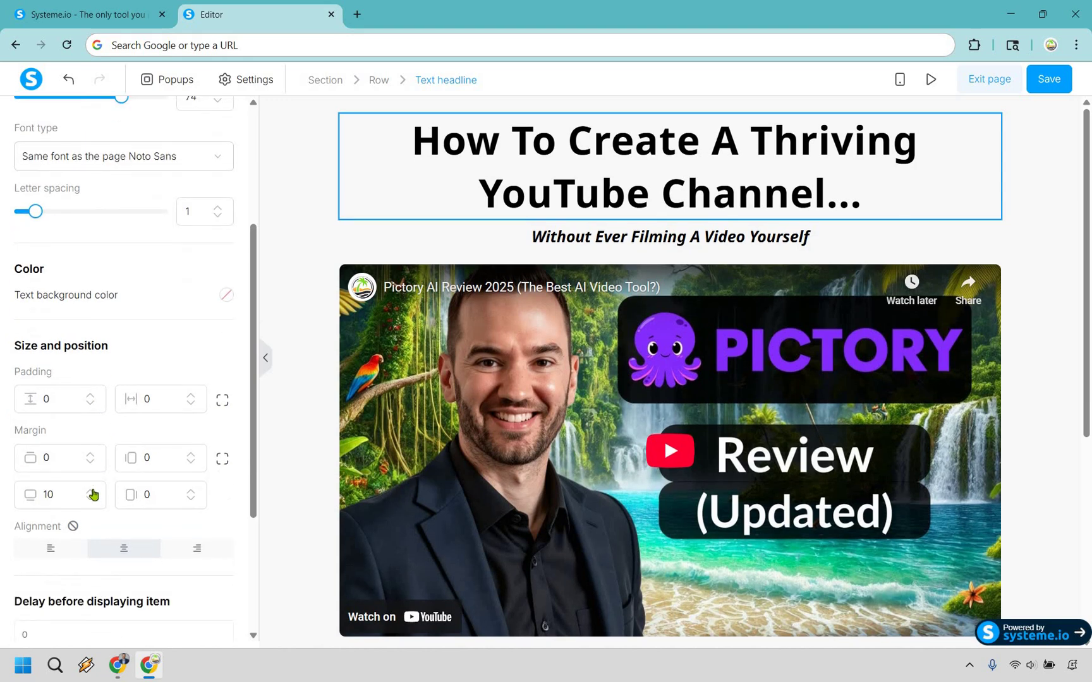
left_click(93, 497)
left_click(92, 497)
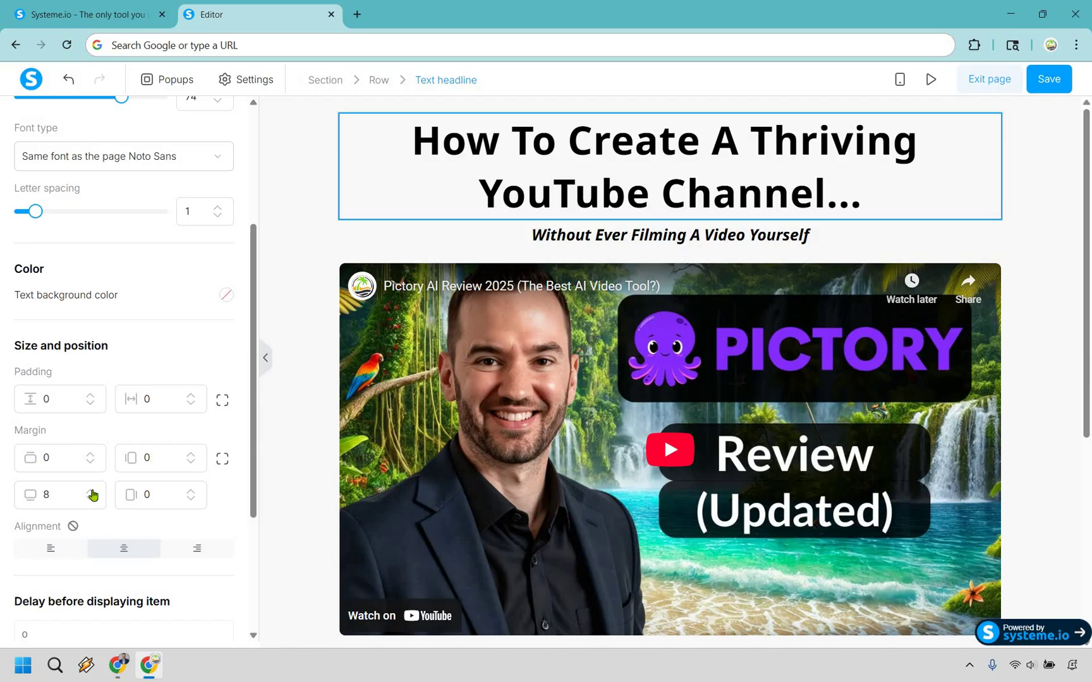
left_click(92, 492)
left_click(92, 492)
left_click(92, 491)
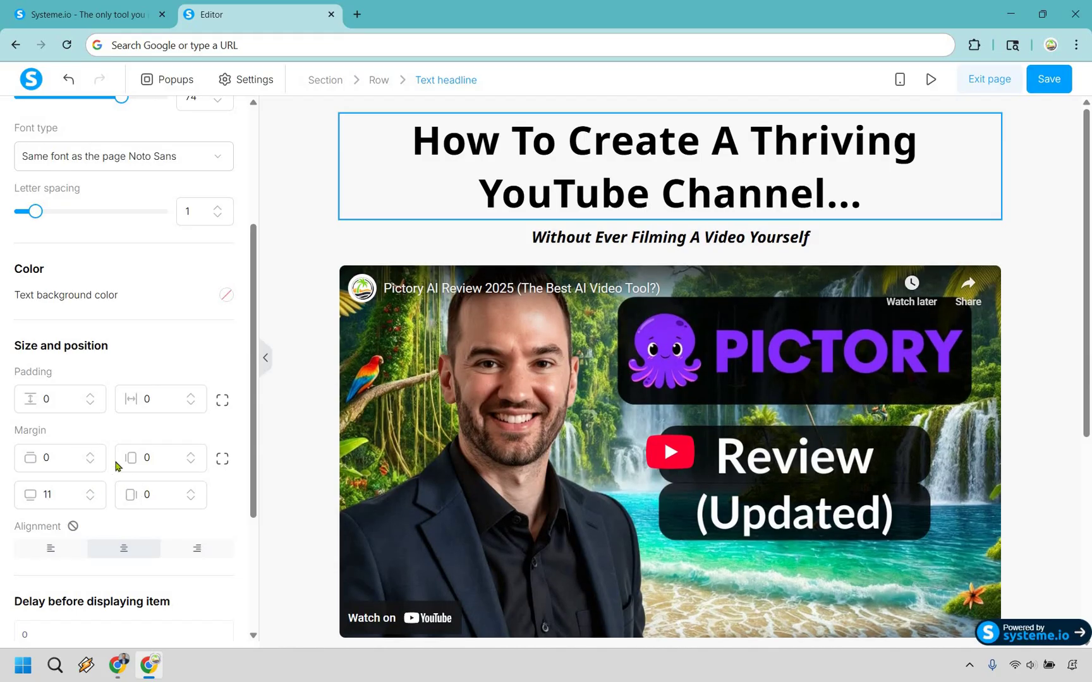
Pull the headline upward with a top margin of -27
left_click(92, 455)
left_click(92, 454)
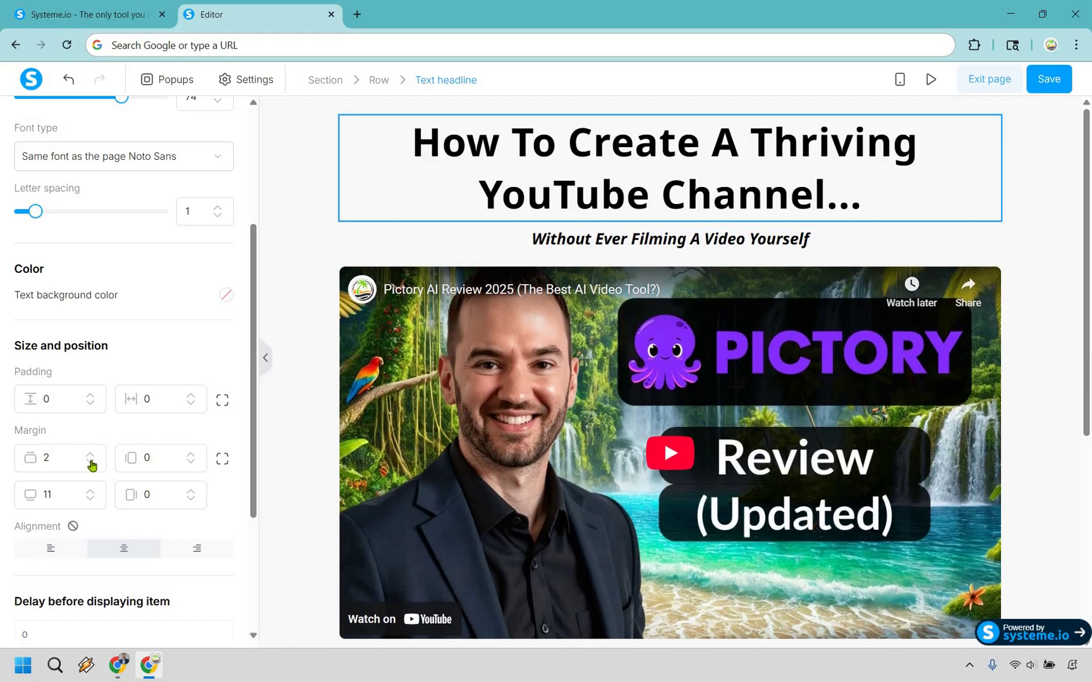
left_click(93, 465)
left_click(93, 464)
left_click(92, 464)
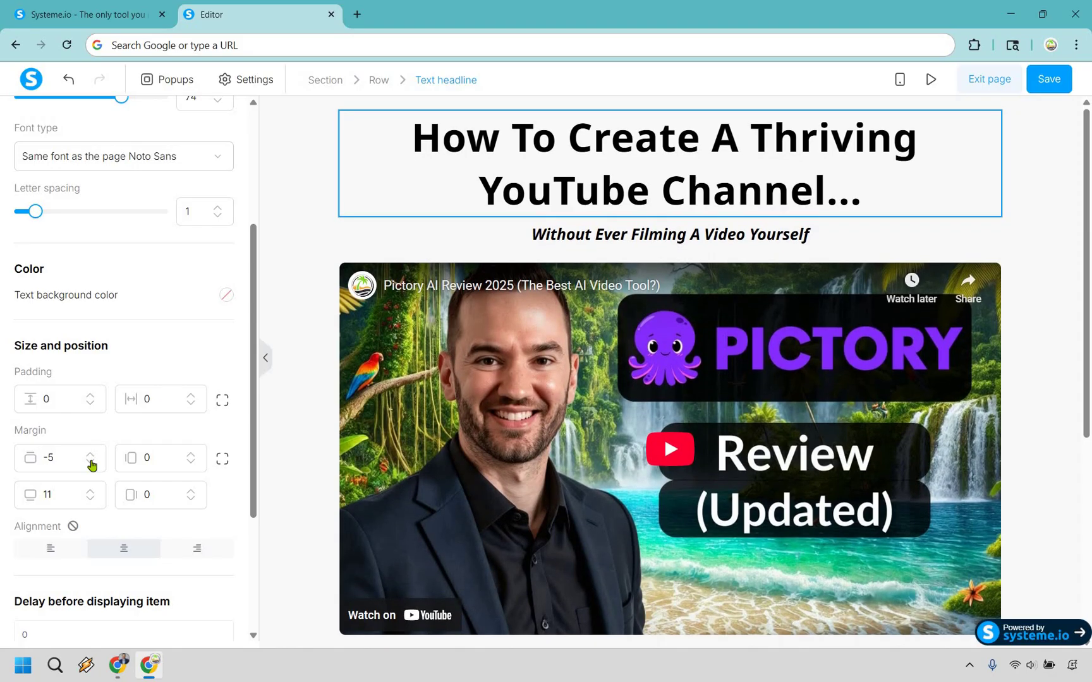
left_click(92, 464)
left_click(92, 465)
left_click(92, 465)
left_click(93, 464)
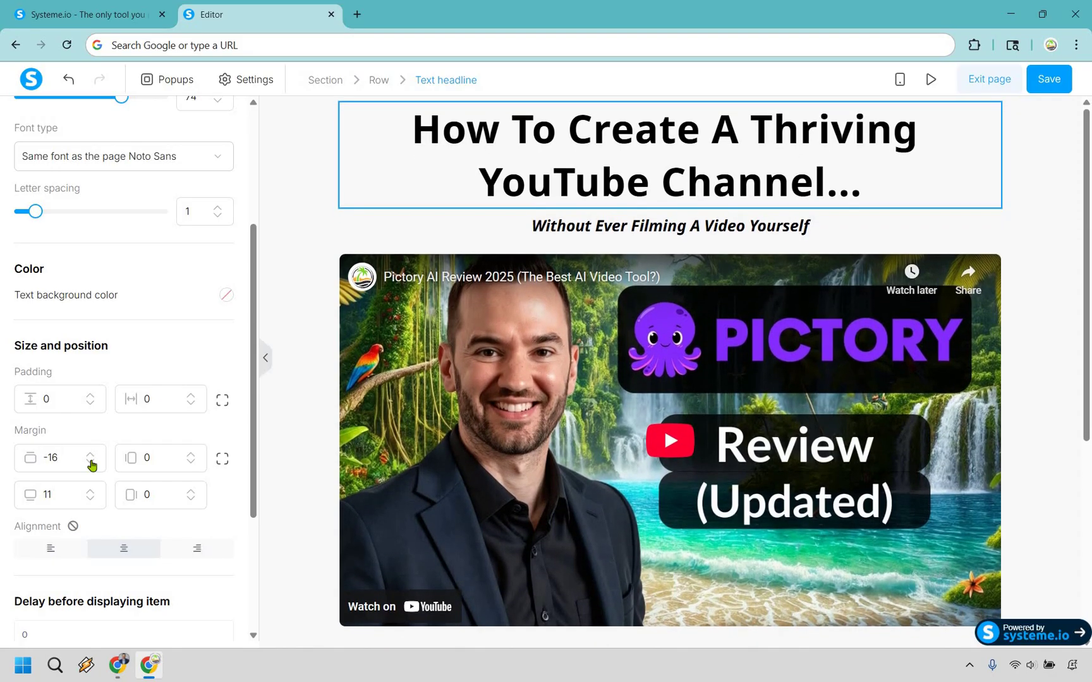
left_click(92, 465)
left_click(93, 464)
left_click(92, 464)
left_click(92, 464)
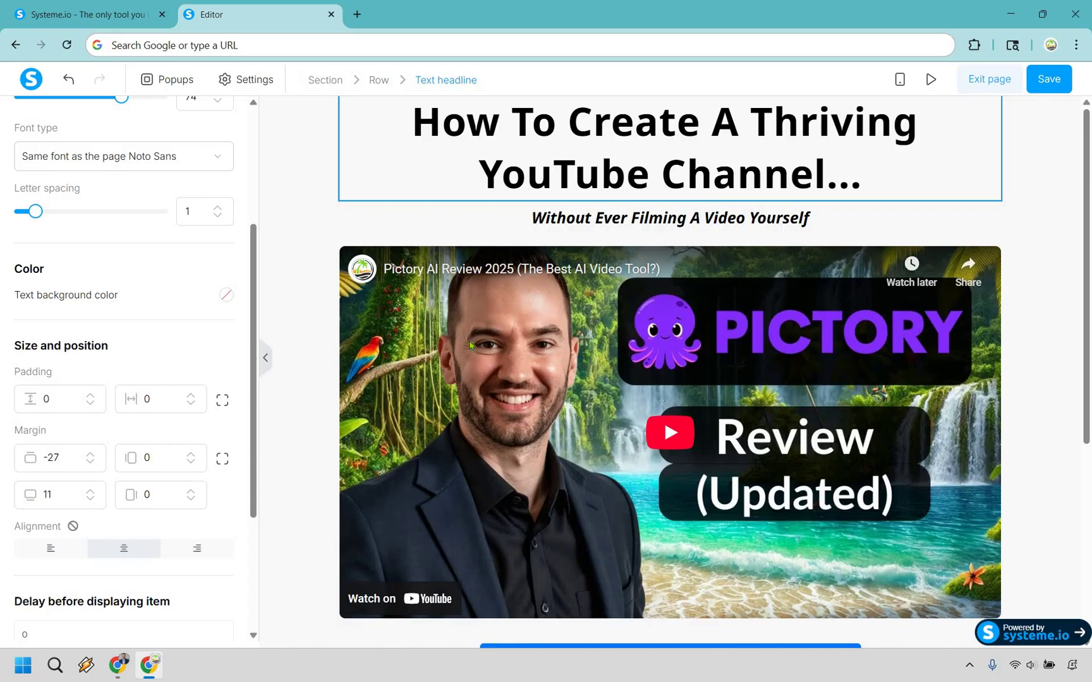
Give the YouTube video embed a top margin of -12, then deselect it
left_click(465, 347)
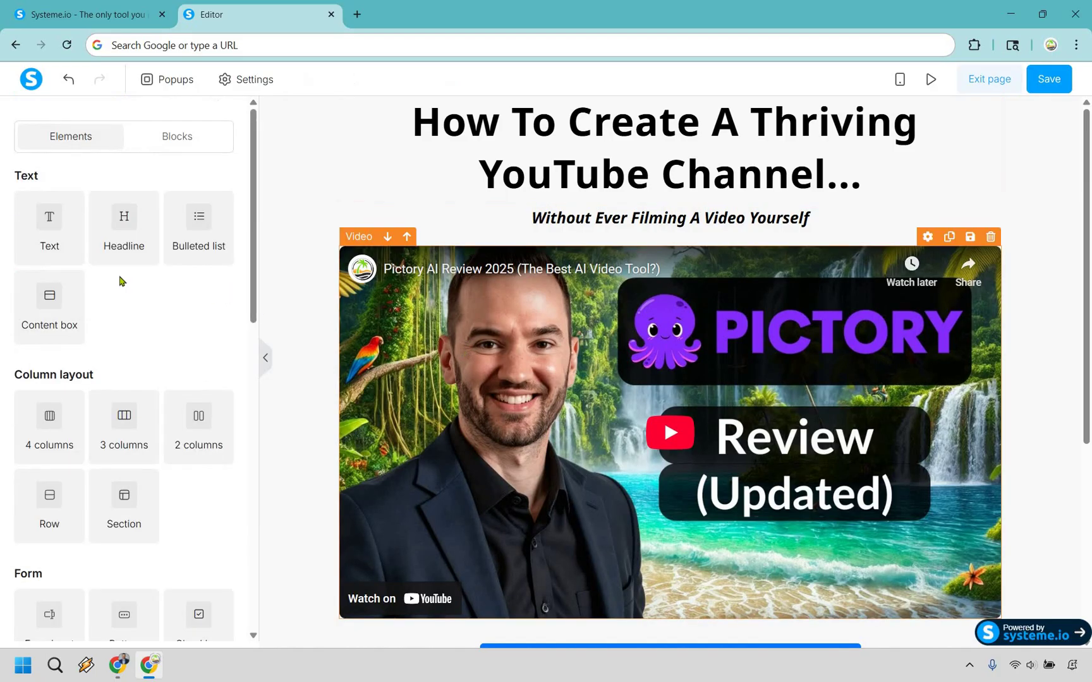
scroll(97, 367, "down", 7)
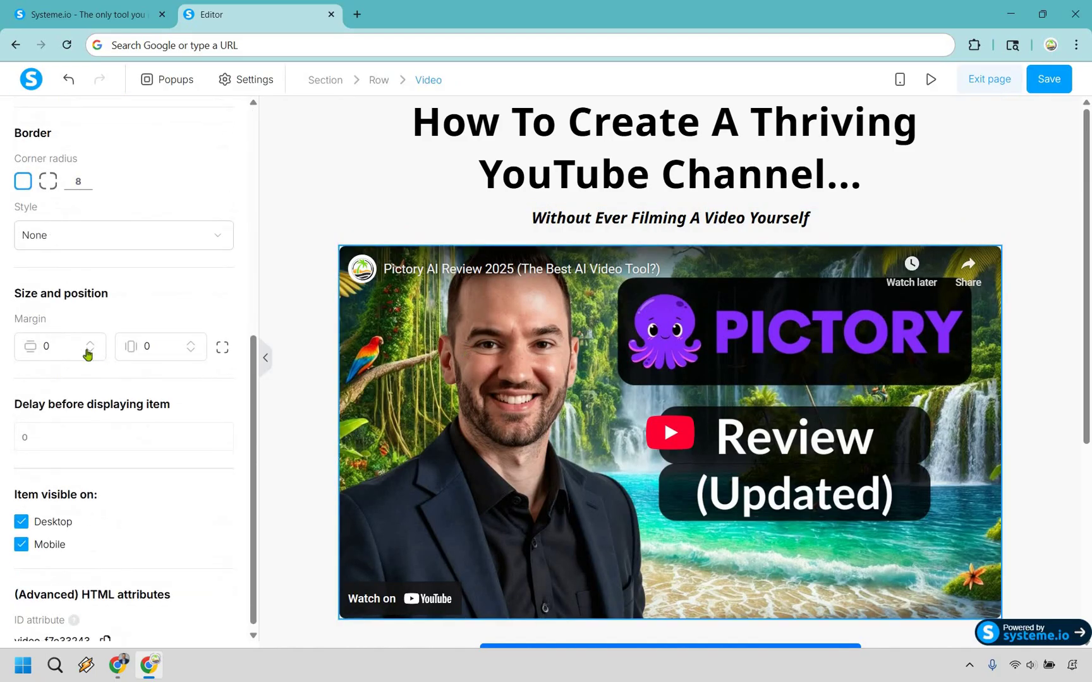
left_click(90, 342)
left_click(90, 351)
left_click(90, 352)
left_click(90, 351)
triple_click(90, 352)
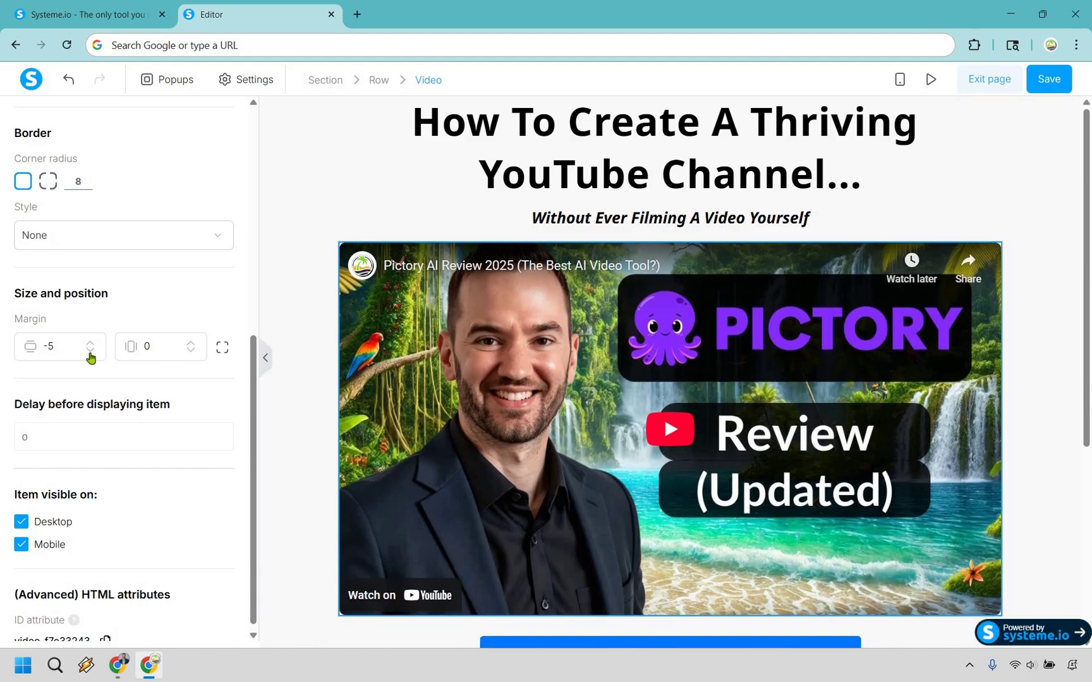
triple_click(90, 352)
triple_click(90, 352)
left_click(90, 352)
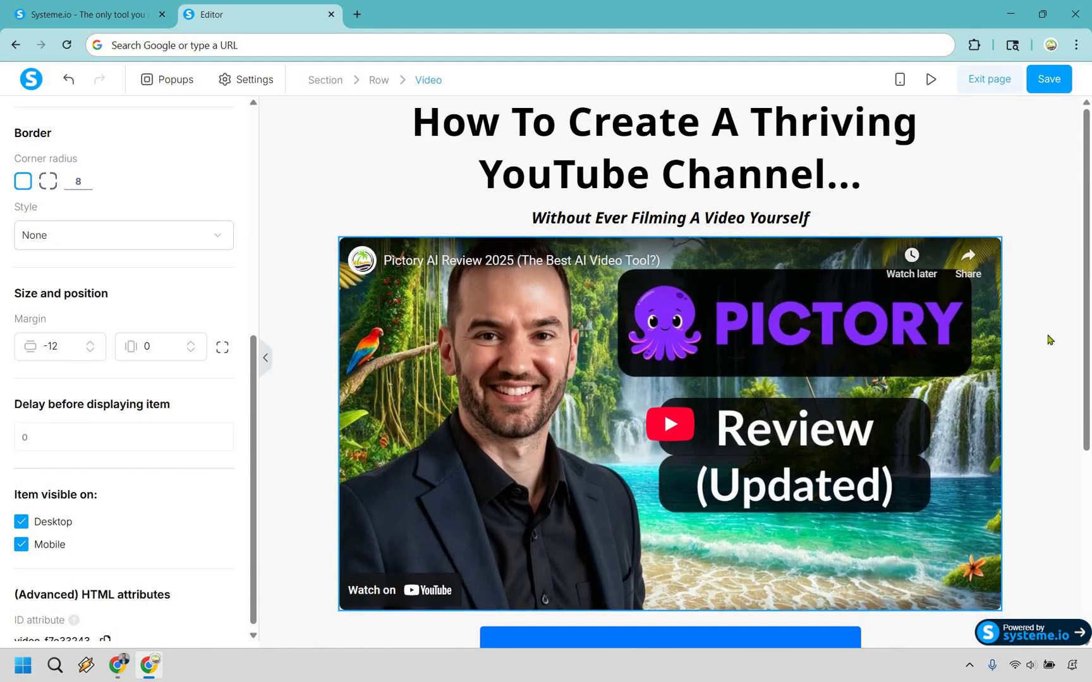
left_click(1033, 344)
Lower the Pictory button's top margin to 28, then deselect it
scroll(669, 353, "down", 5)
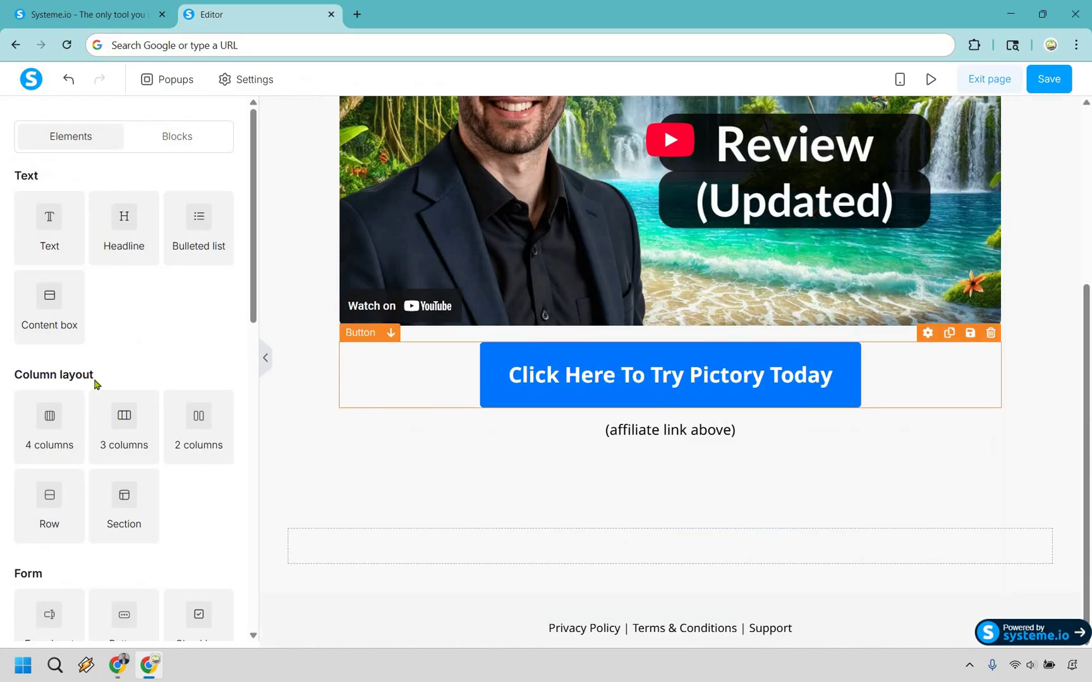
scroll(97, 417, "down", 3)
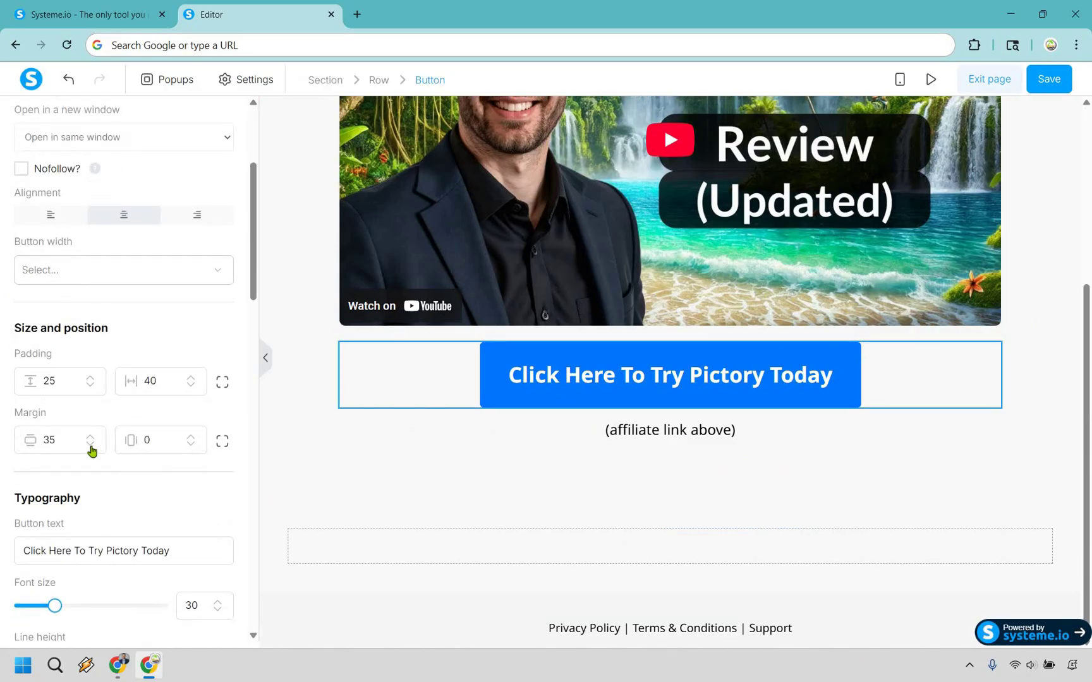
triple_click(91, 445)
triple_click(91, 446)
left_click(91, 446)
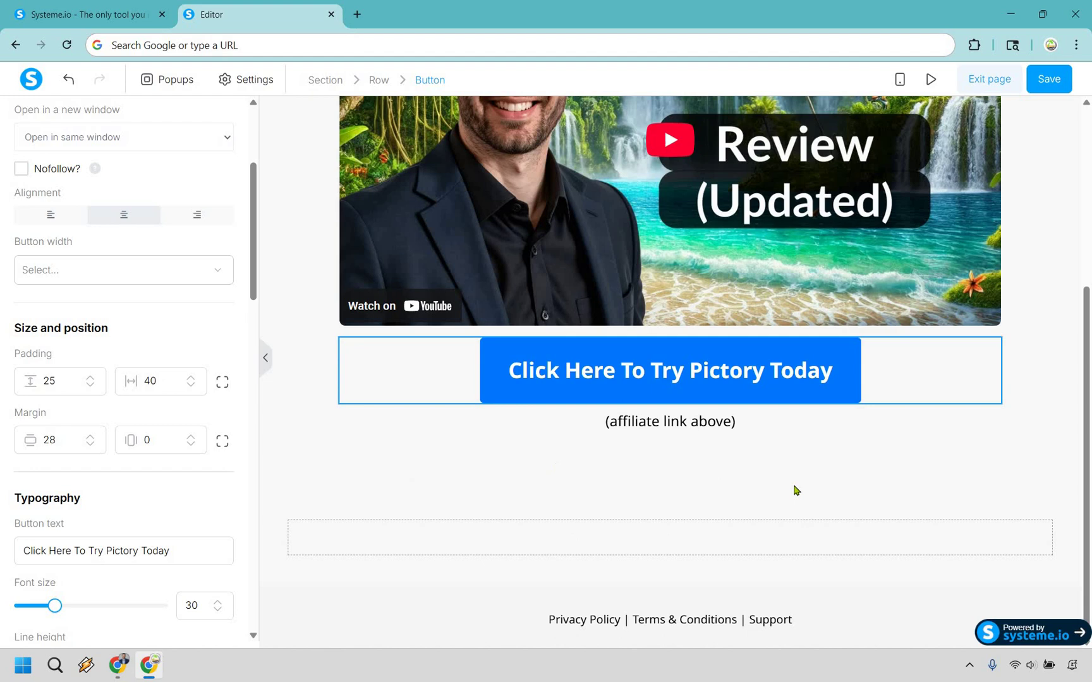
left_click(1089, 171)
scroll(1065, 189, "up", 5)
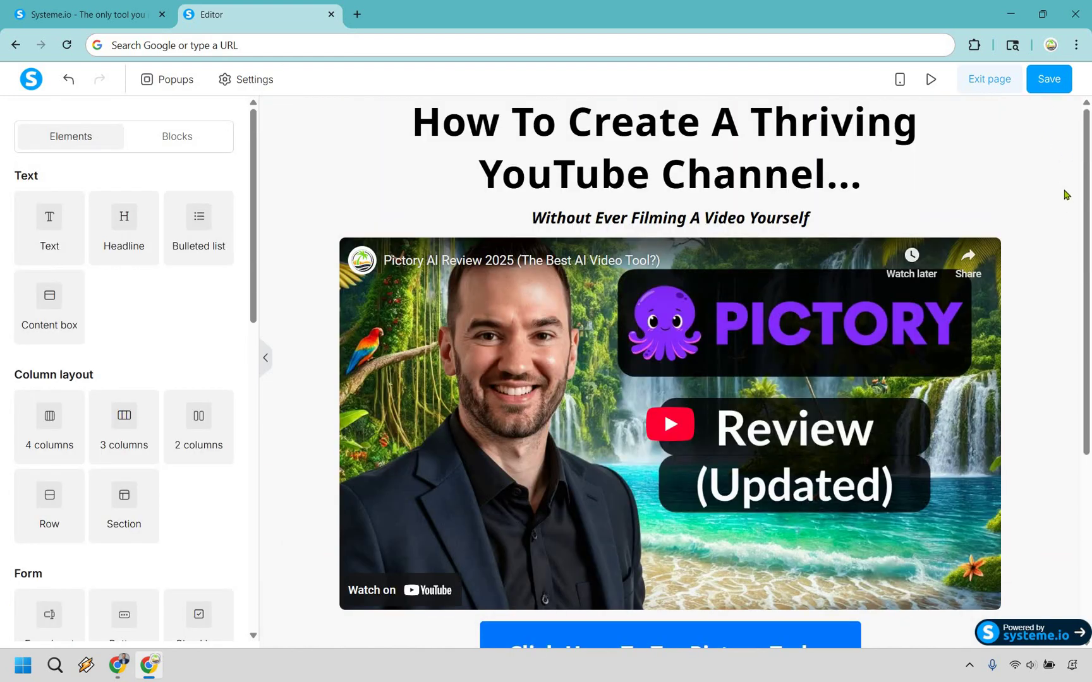
Preview the updated Pictory sales page and scroll through it to check the spacing
left_click(930, 80)
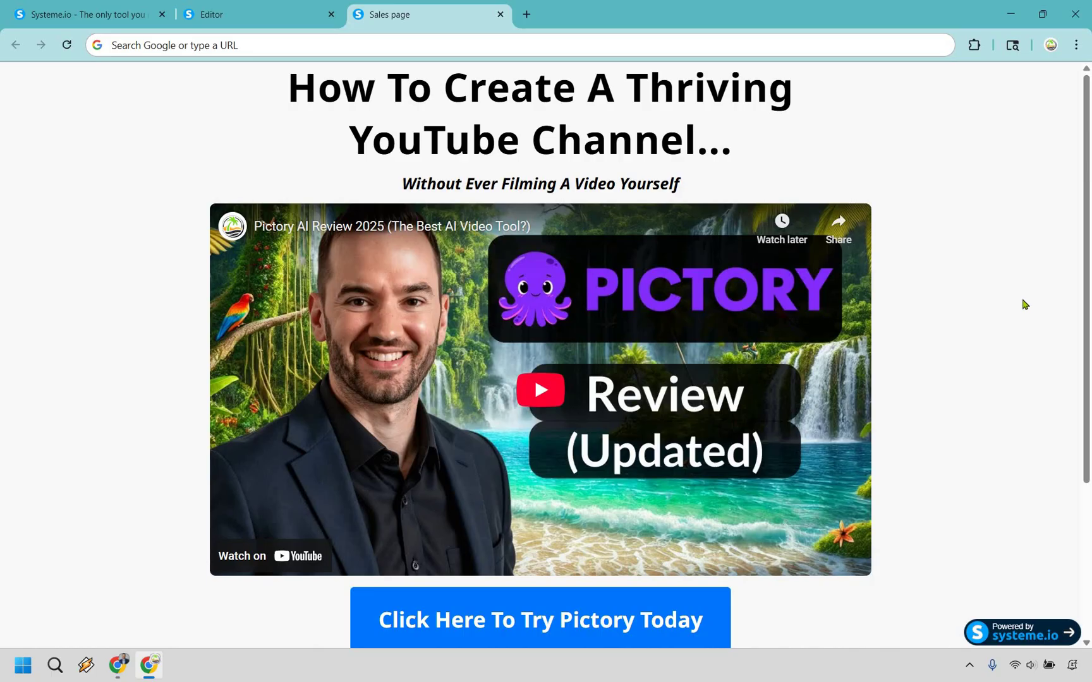
scroll(1019, 304, "down", 3)
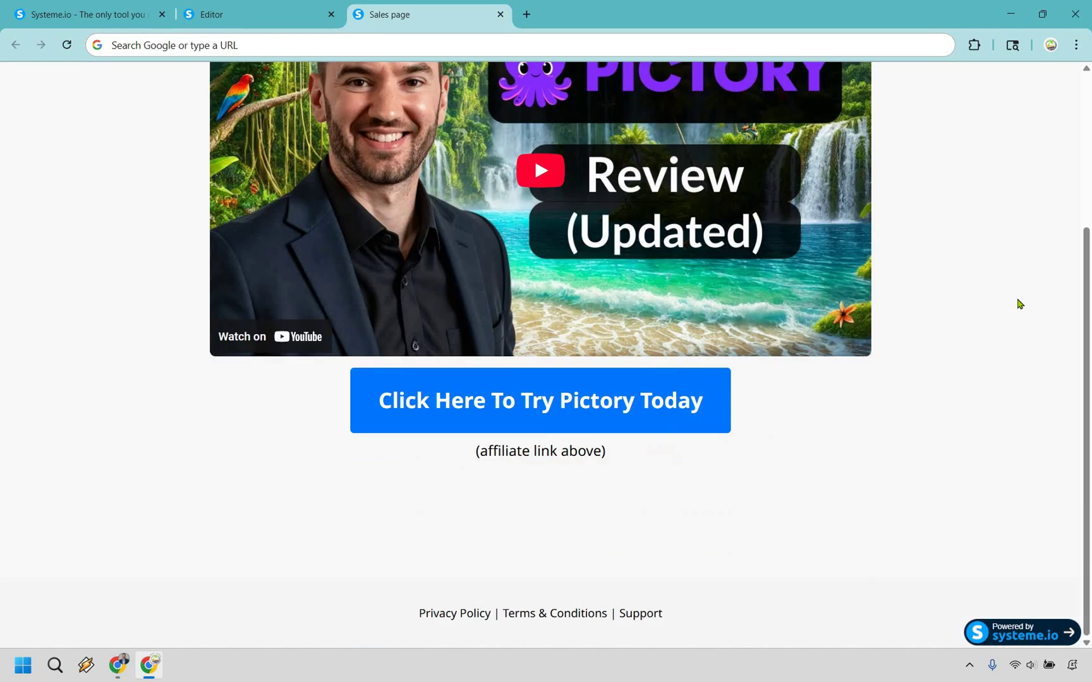
scroll(1019, 304, "up", 3)
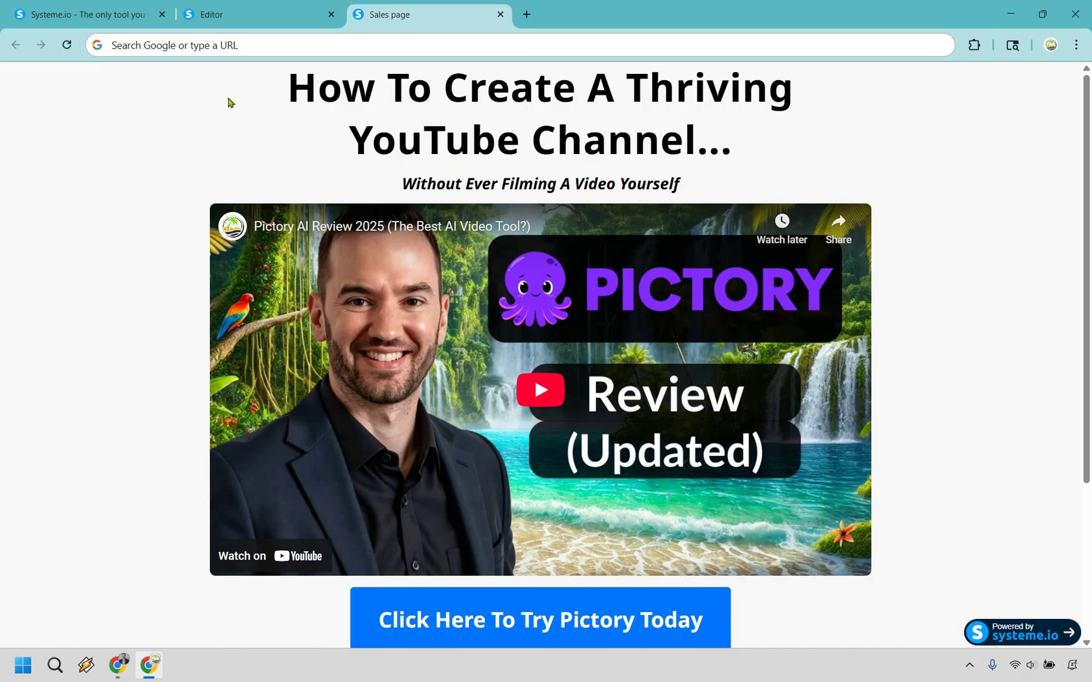
left_click_drag(670, 155, 845, 142)
left_click(842, 139)
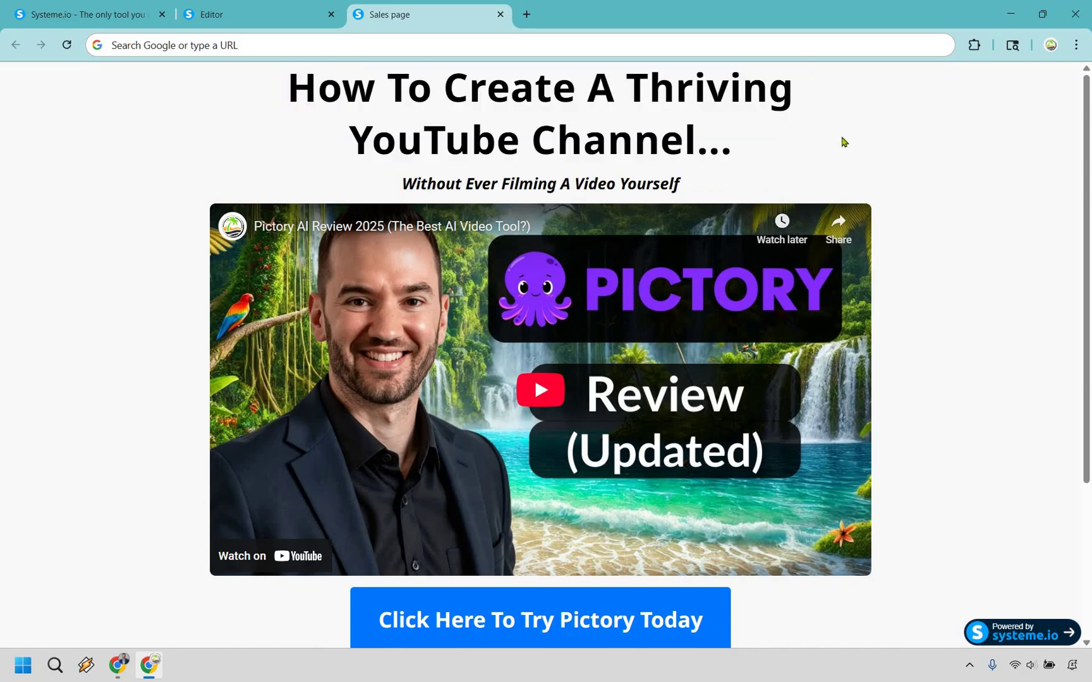